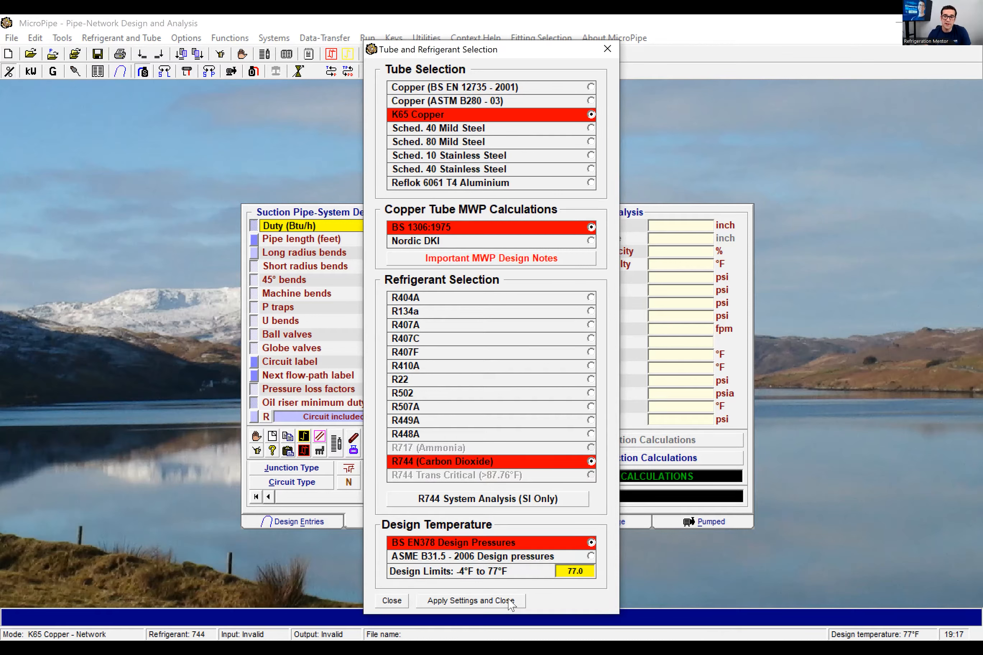
# - Apply the K65 Copper and R744 selections, and set the dry suction evaporating temperature to 20 °F, keeping the remaining entries
pyautogui.click(471, 600)
pyautogui.click(298, 522)
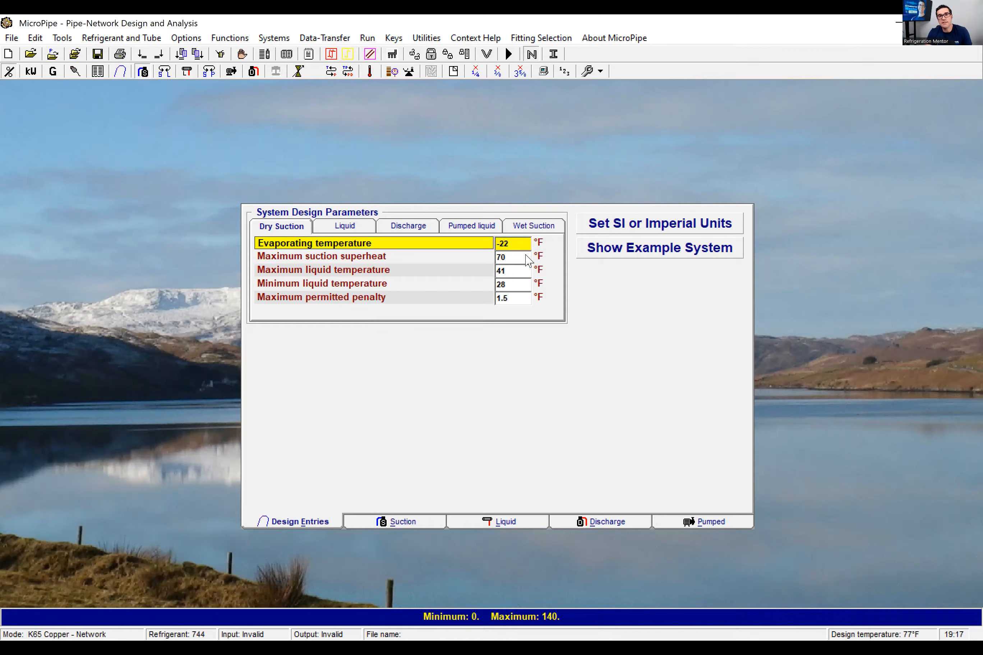
pyautogui.write('20')
pyautogui.press('Return')
pyautogui.press('Return')
pyautogui.press('Return')
pyautogui.press('Return')
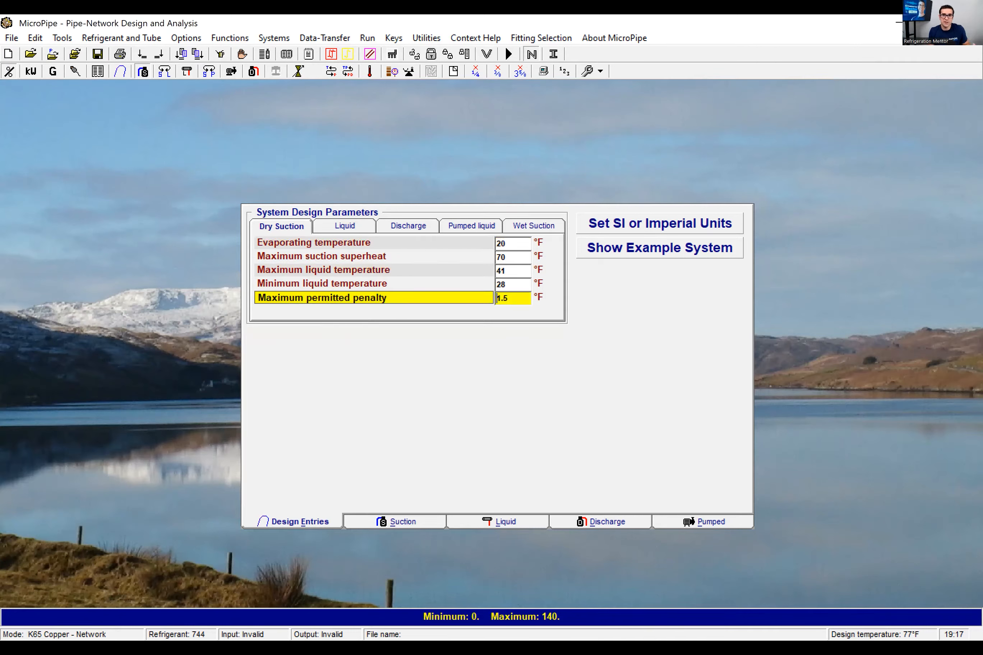
# - Increase the number of circuits in the suction pipe system to 17
pyautogui.click(408, 521)
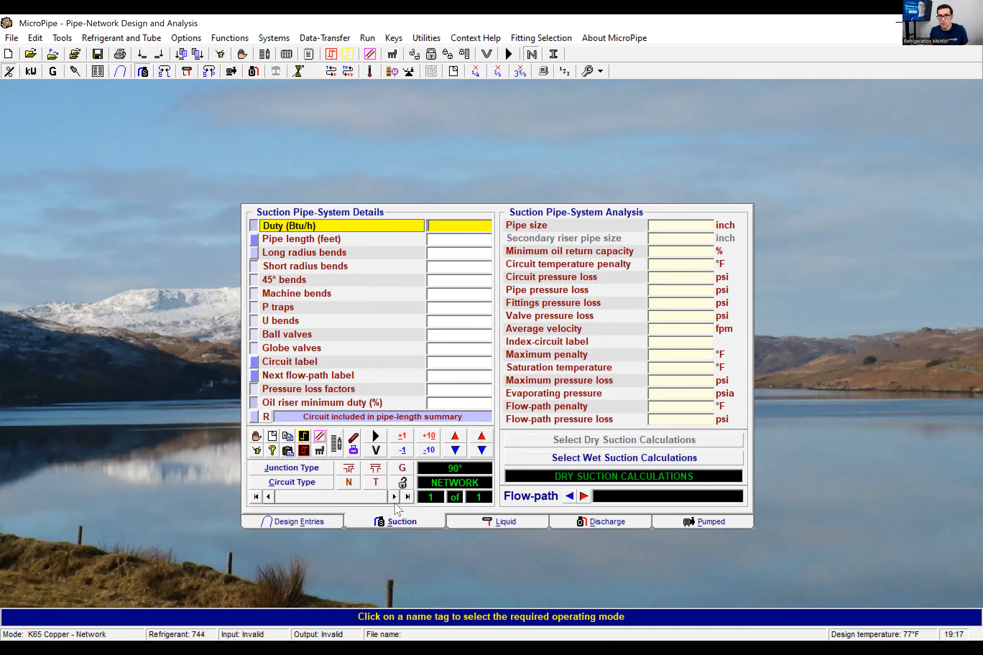
pyautogui.click(430, 438)
pyautogui.click(404, 439)
pyautogui.click(404, 439)
pyautogui.click(404, 438)
pyautogui.click(404, 439)
pyautogui.click(403, 438)
pyautogui.click(404, 438)
pyautogui.click(404, 438)
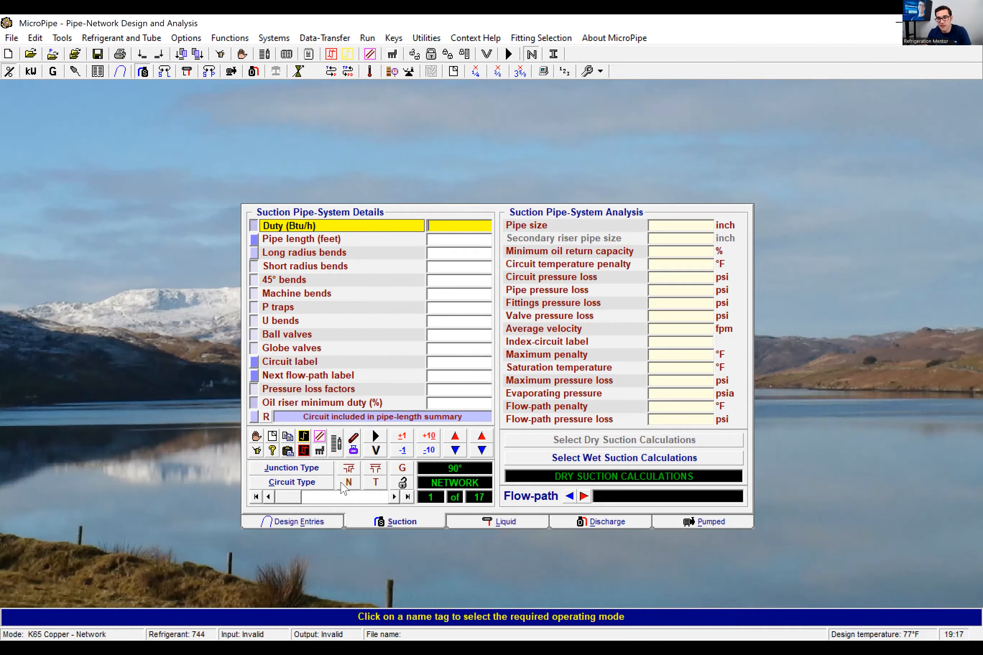
# - Define suction circuit 1 as terminal: duty 17000 Btu/h, length 12 feet, 4 long radius bends, 1 ball valve, circuit label 1, next flow-path label 3
pyautogui.click(372, 486)
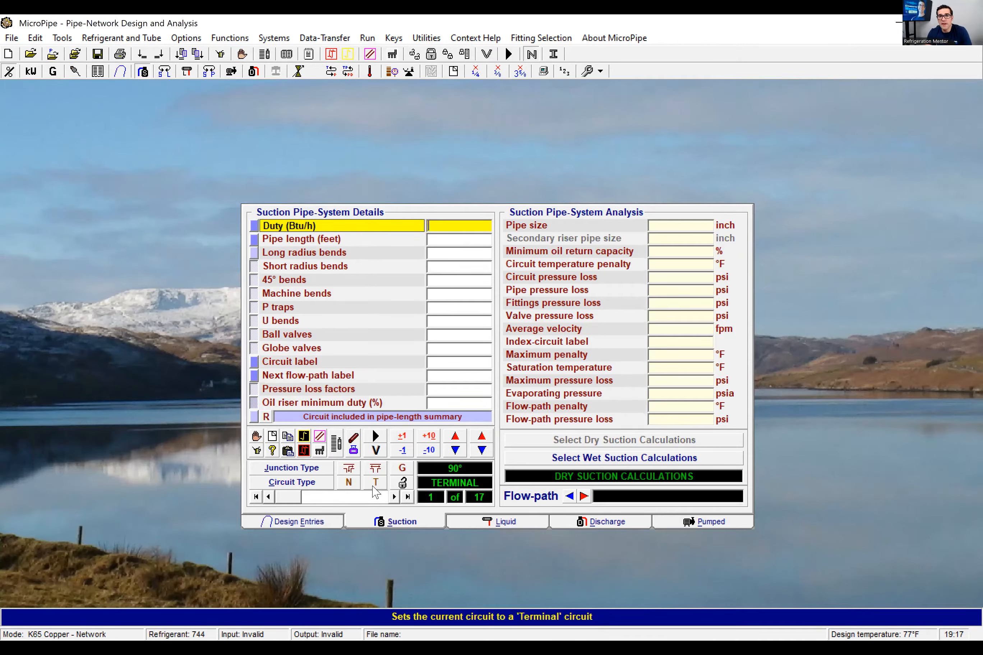
pyautogui.write('17000')
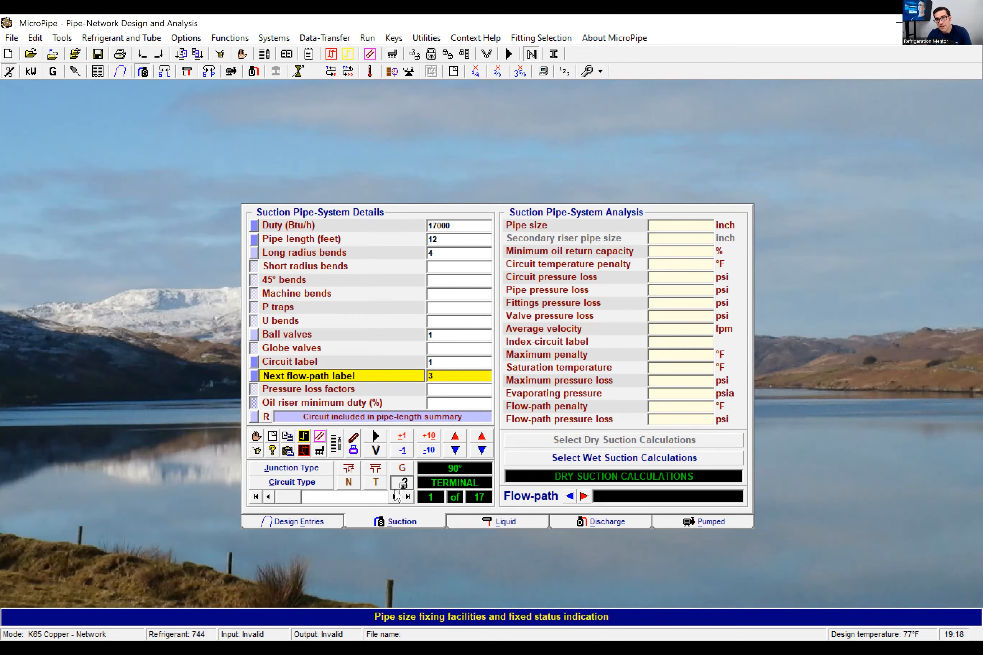
pyautogui.click(397, 489)
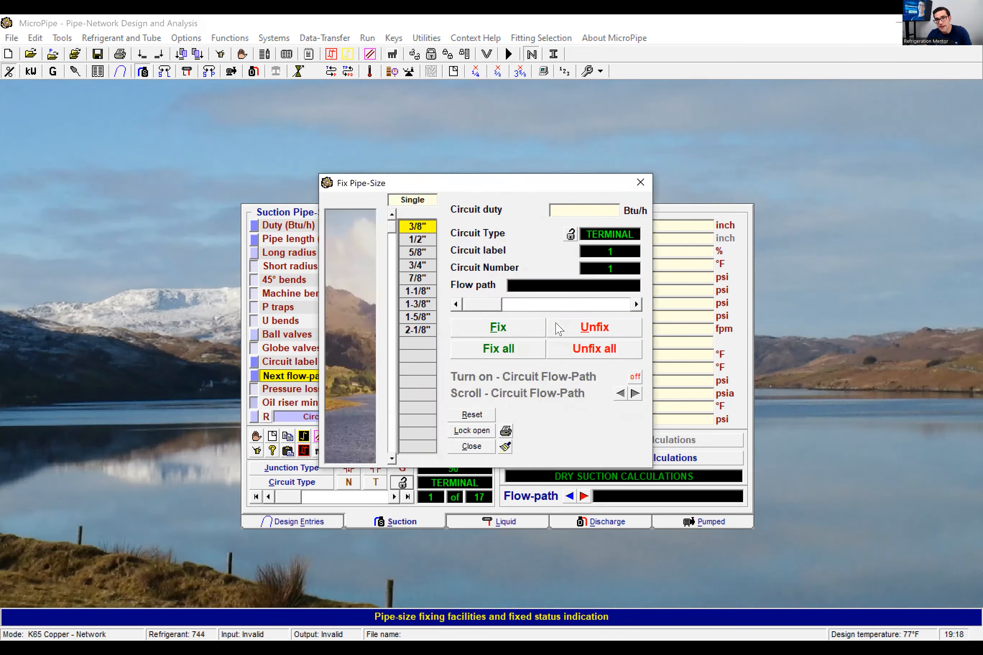
# - Give terminal suction circuit 2 a duty of 17000 Btu/h, 1 foot of pipe, 4 long radius bends and 1 ball valve
pyautogui.click(393, 497)
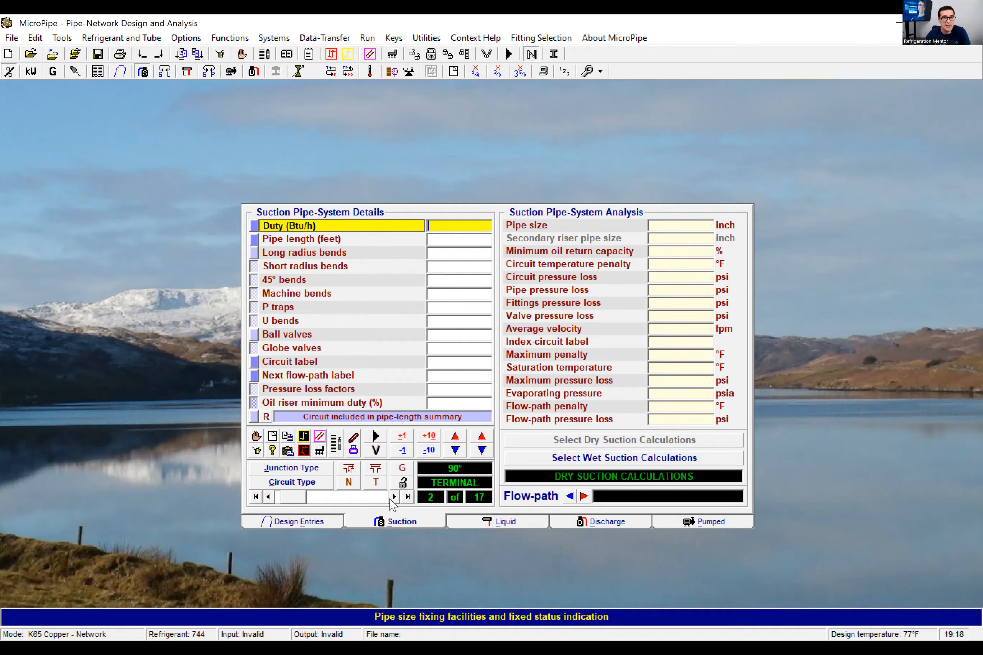
pyautogui.write('17000')
pyautogui.press('Return')
pyautogui.write('1')
pyautogui.press('Return')
pyautogui.write('4')
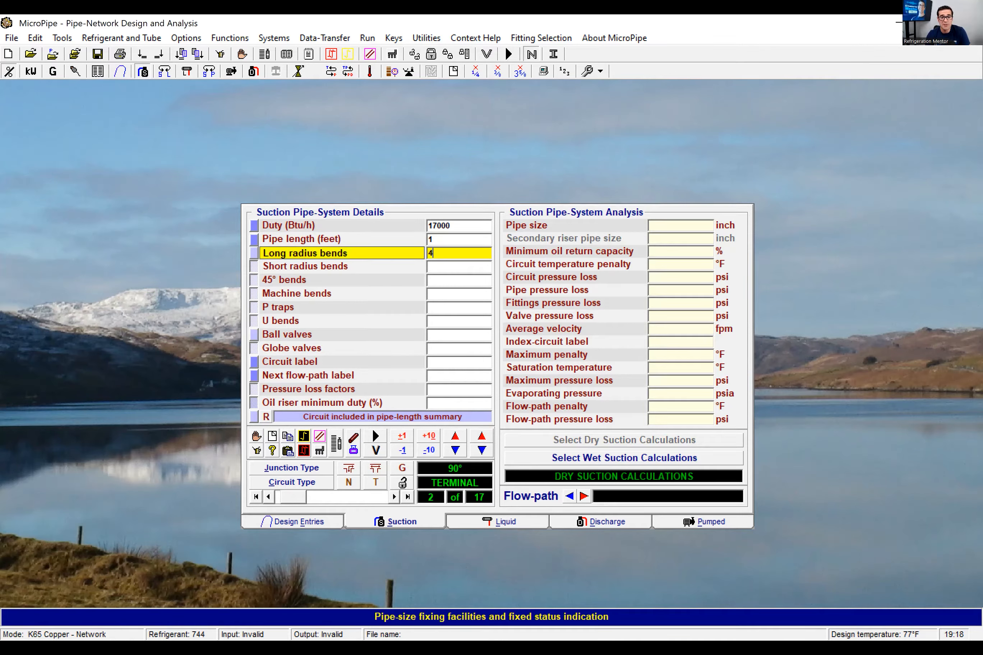
pyautogui.press('Return')
pyautogui.write('1')
pyautogui.press('Return')
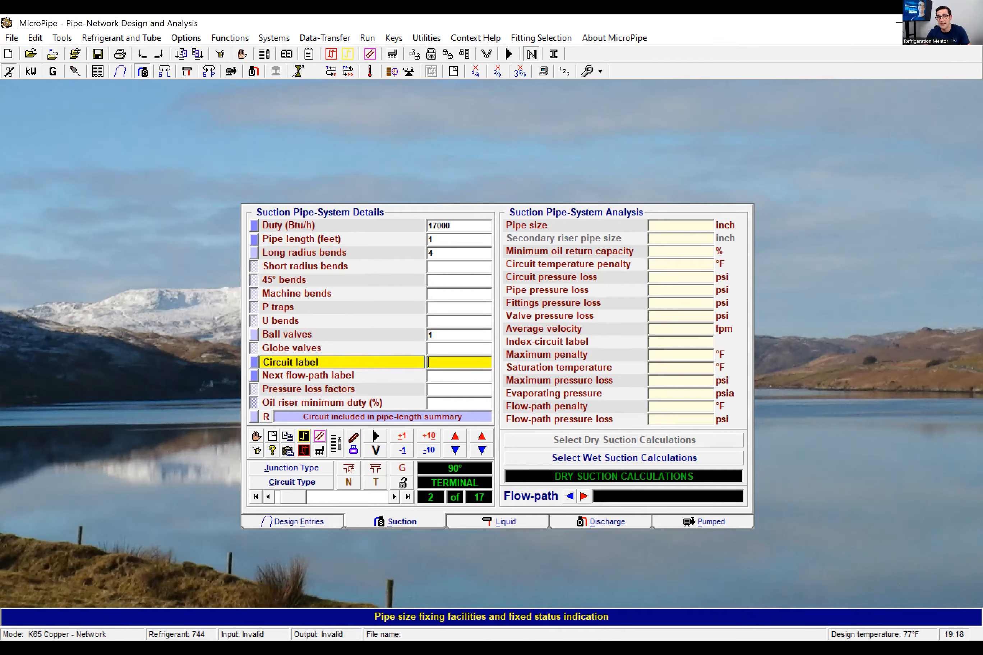
# - Label circuit 2 as 2 and set its next flow-path label to 3
pyautogui.write('2')
pyautogui.press('Return')
pyautogui.write('3')
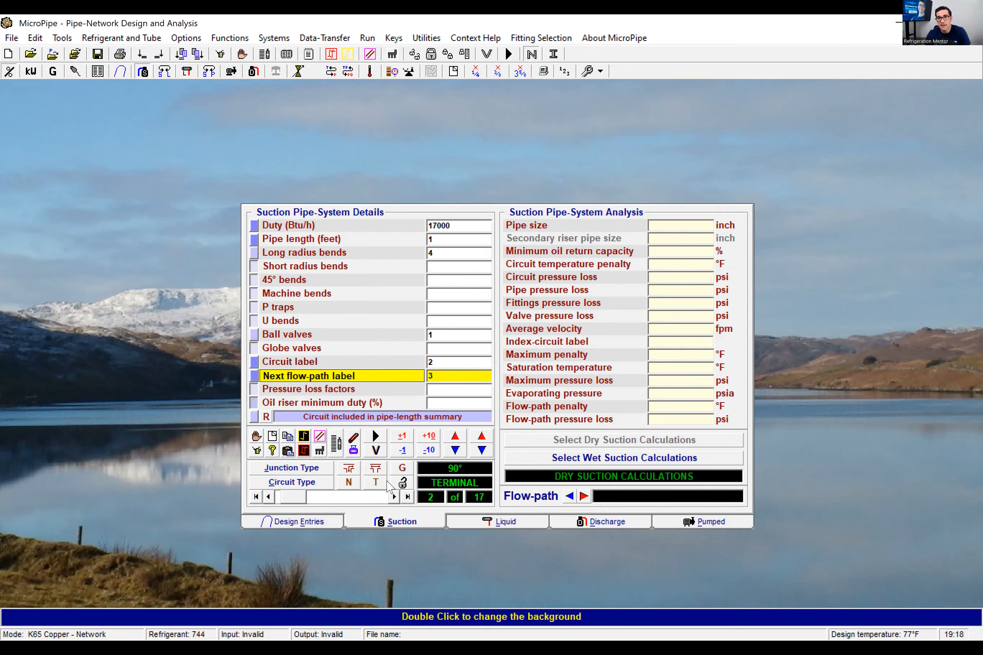
# - Define network circuit 3 with a pipe length of 6 feet, circuit label 3 and next flow-path label 5
pyautogui.click(391, 498)
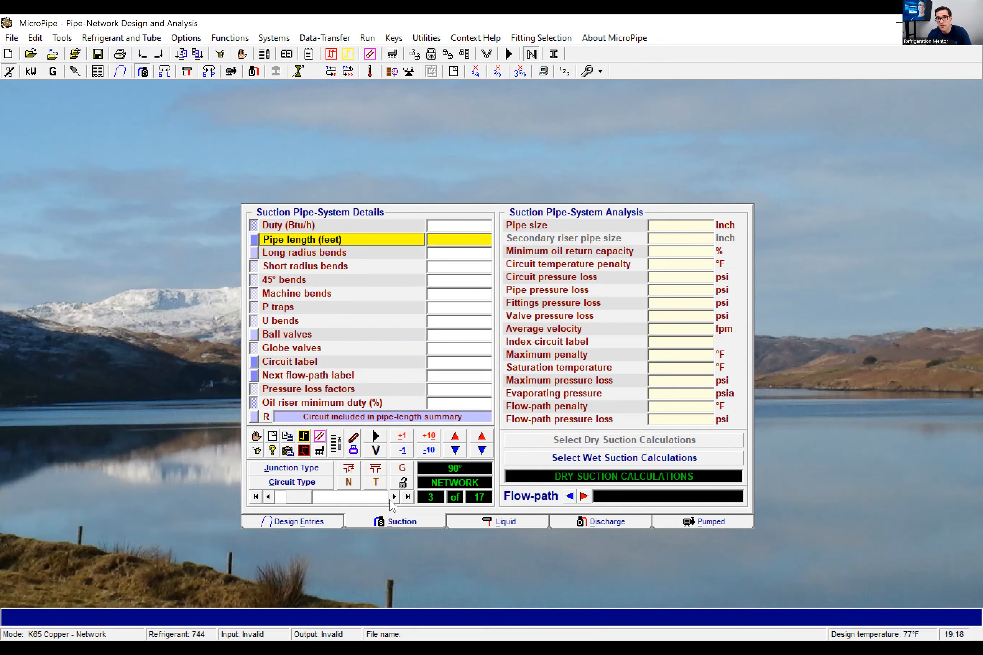
pyautogui.write('6')
pyautogui.press('Return')
pyautogui.press('Return')
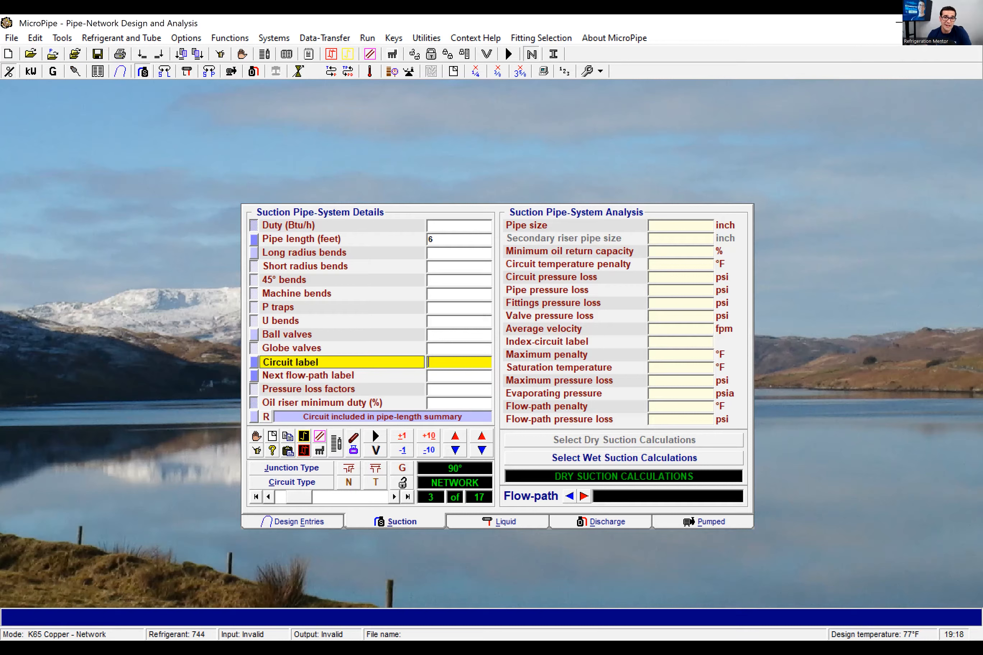
pyautogui.write('3')
pyautogui.press('Return')
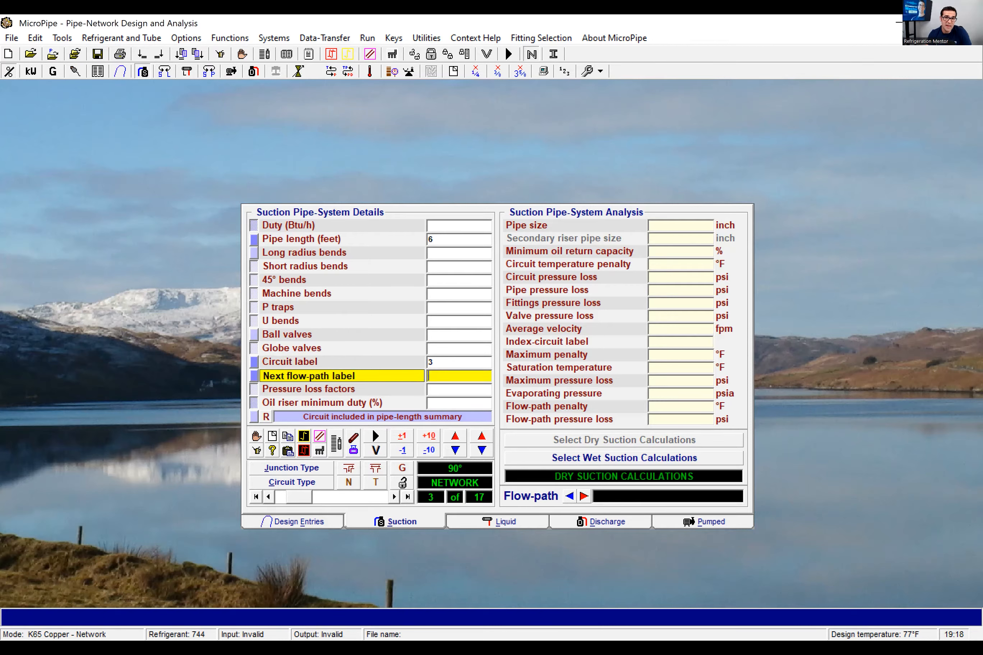
pyautogui.write('5')
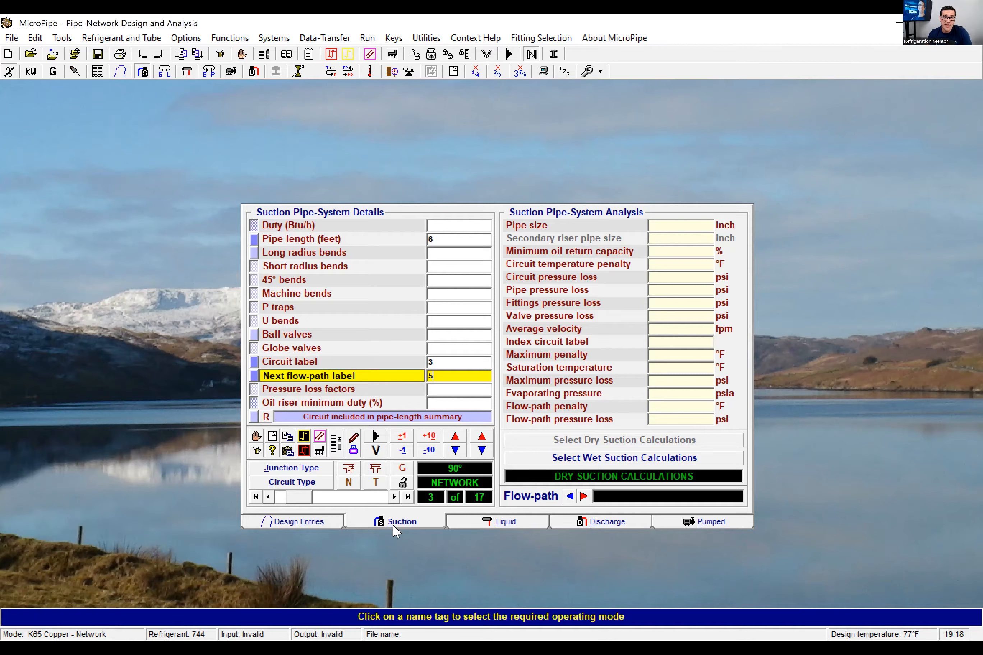
# - Set suction circuit 4 to the terminal circuit type
pyautogui.click(394, 498)
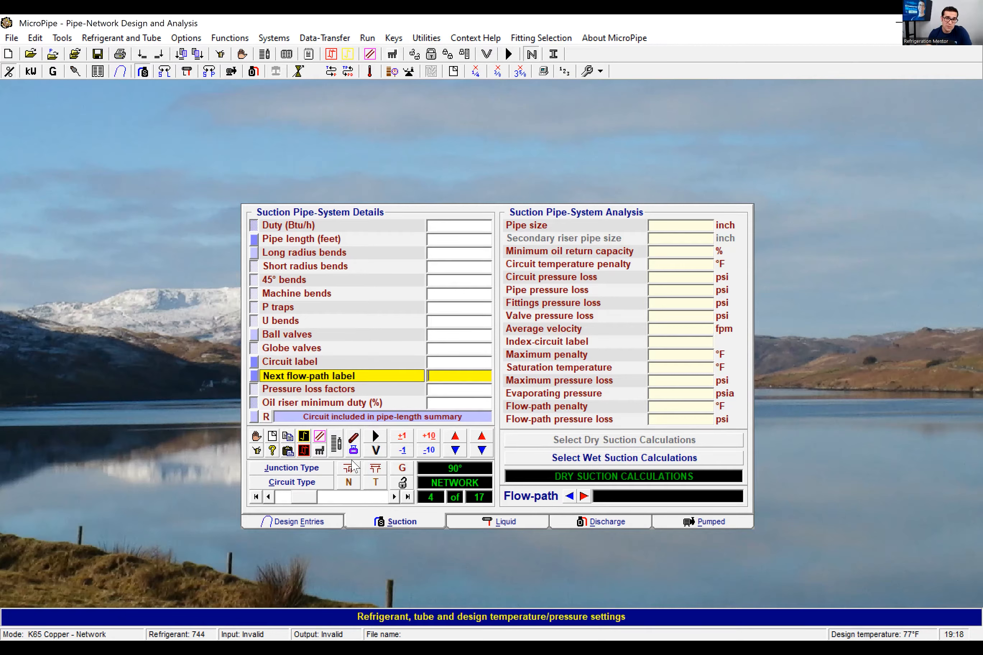
pyautogui.click(375, 482)
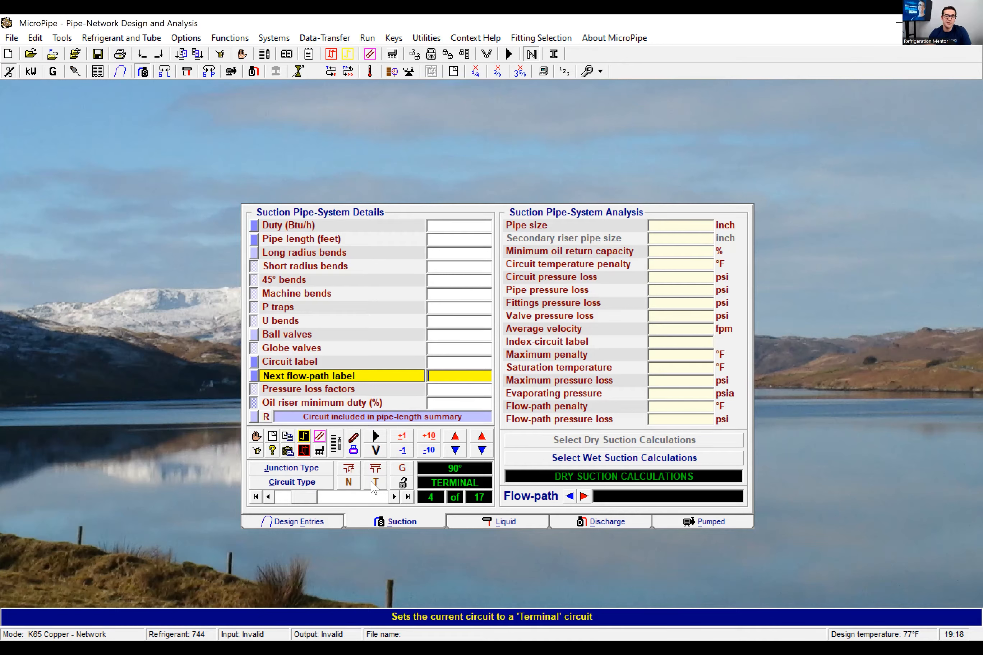
pyautogui.press('Return')
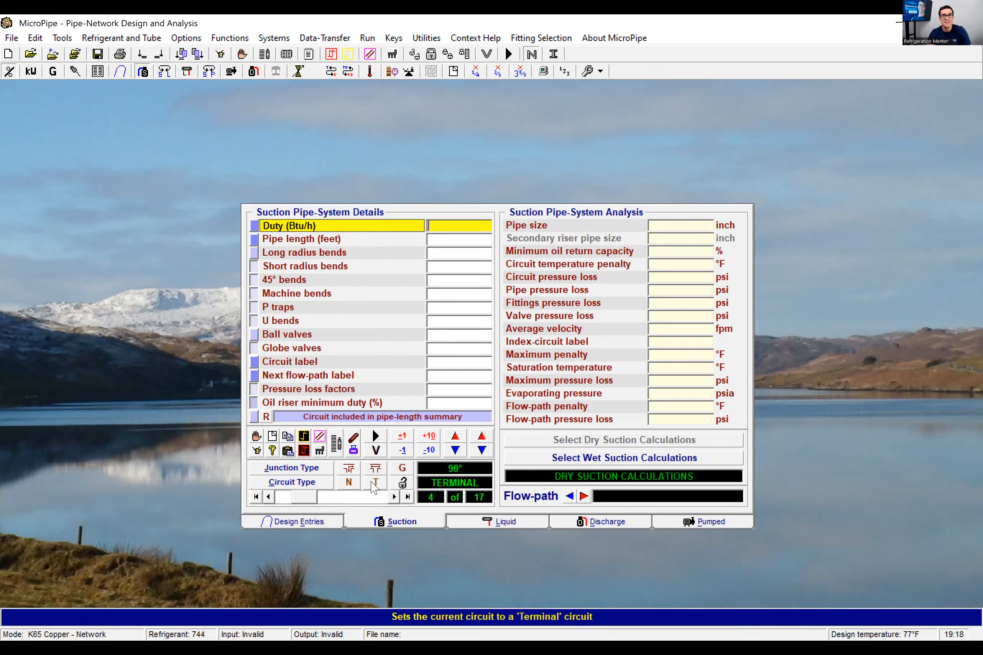
# - Return to circuit 3 and change its next flow-path label to 7
pyautogui.click(269, 498)
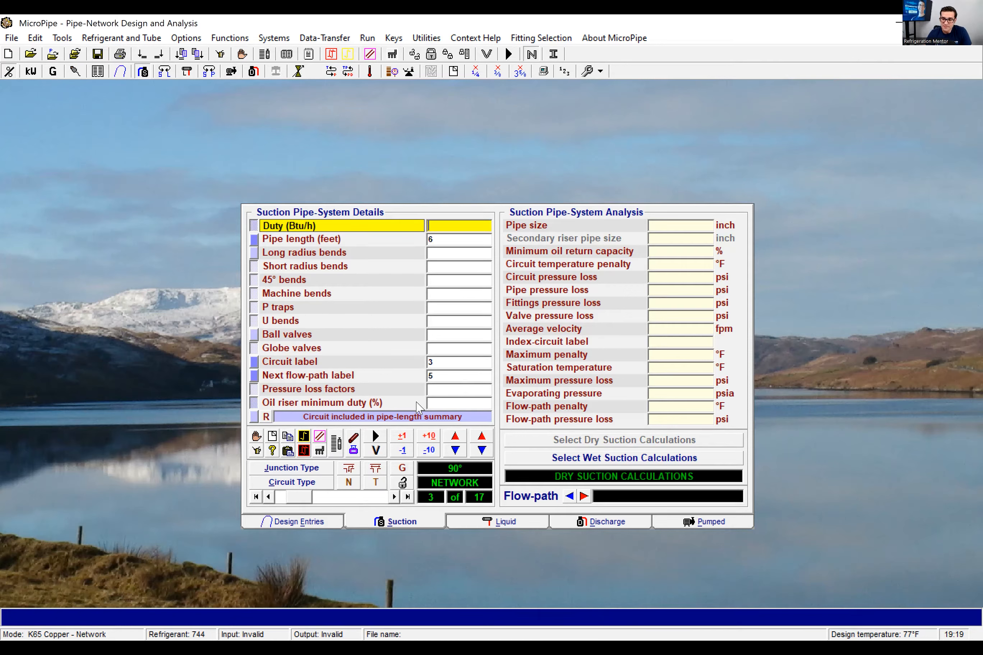
pyautogui.click(453, 377)
pyautogui.write('7')
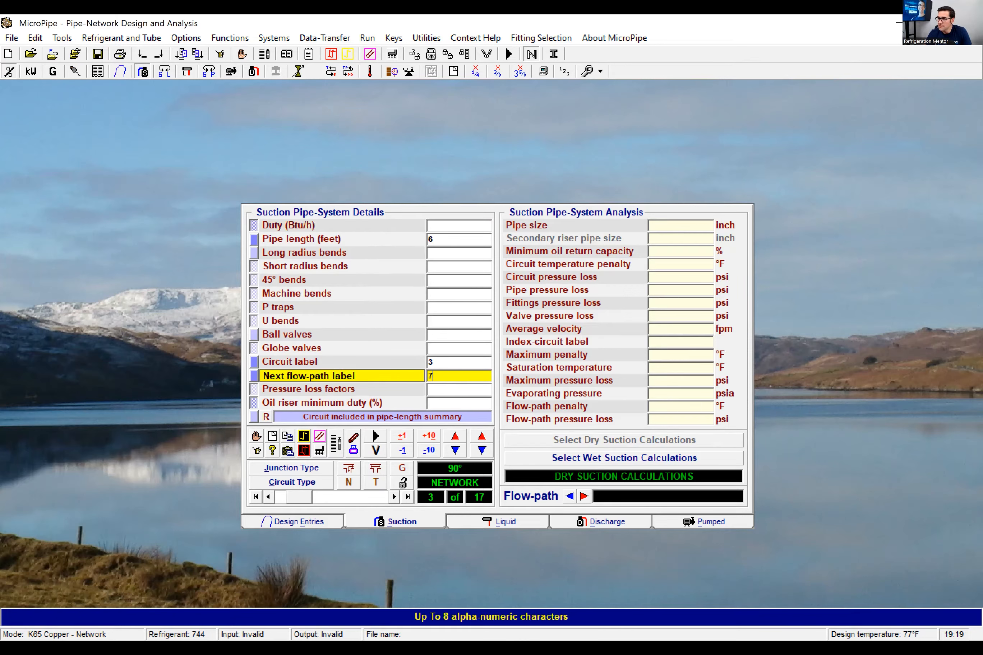
# - Give terminal suction circuit 4 a duty of 17000 Btu/h, 12 feet of pipe, 4 long radius bends and 1 ball valve
pyautogui.click(393, 498)
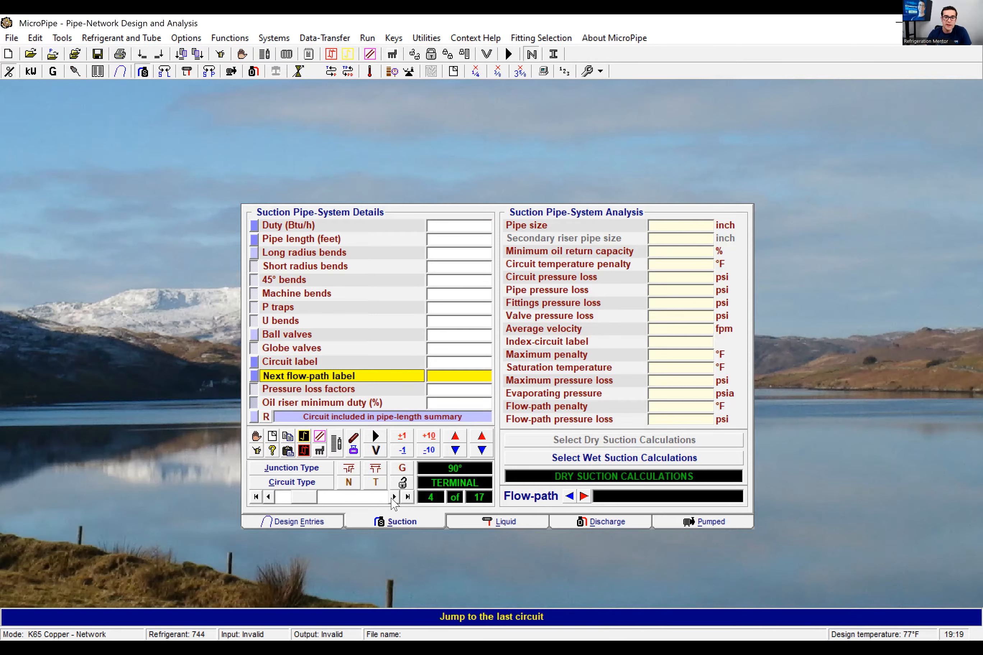
pyautogui.press('Return')
pyautogui.write('17000')
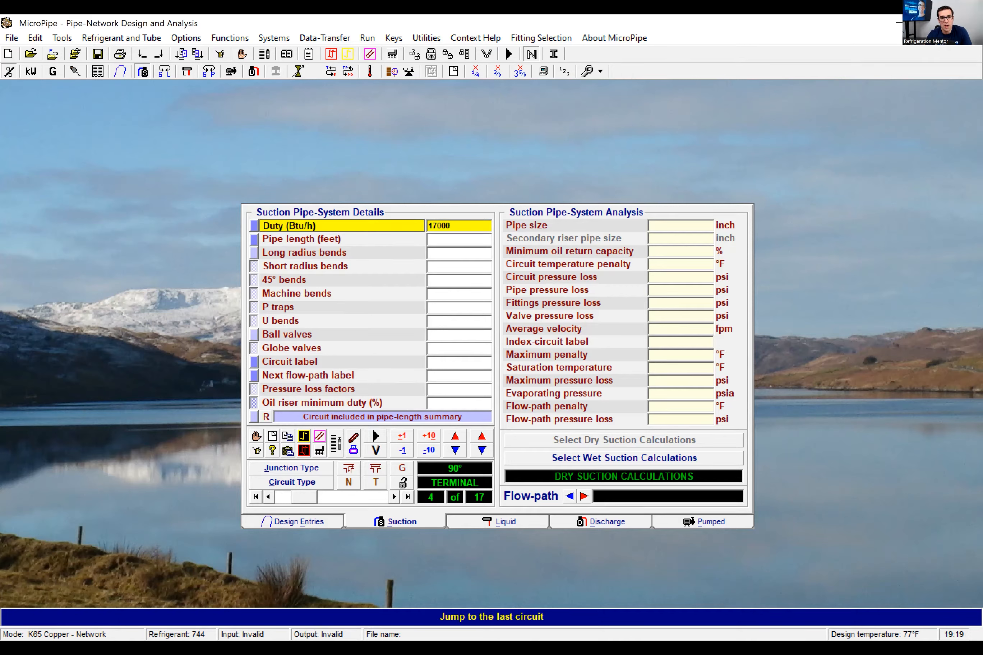
pyautogui.press('Return')
pyautogui.write('12')
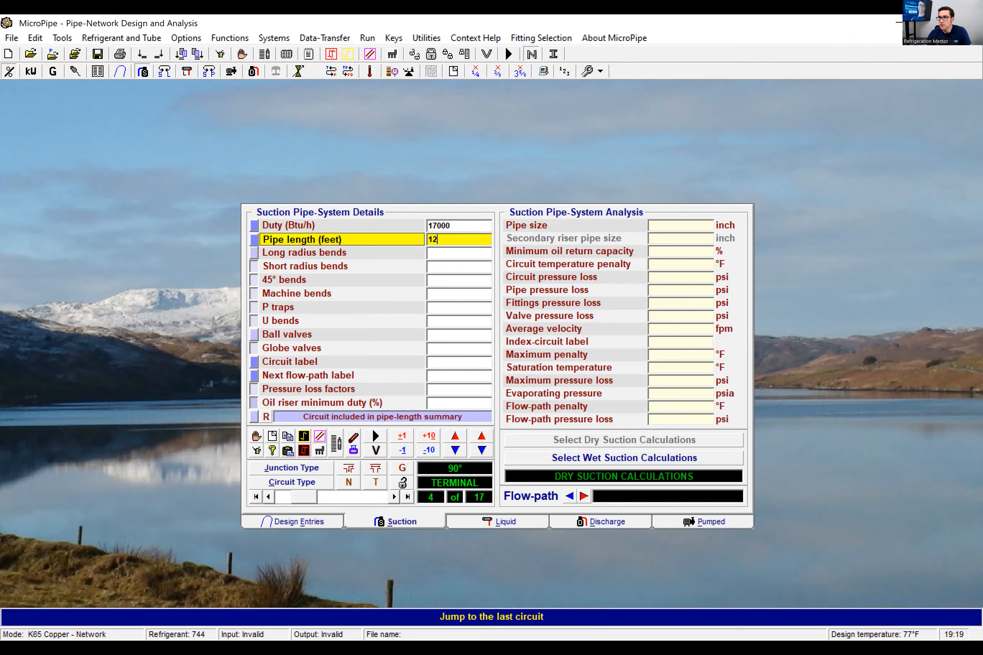
pyautogui.press('Return')
pyautogui.write('4')
pyautogui.press('Return')
pyautogui.write('1')
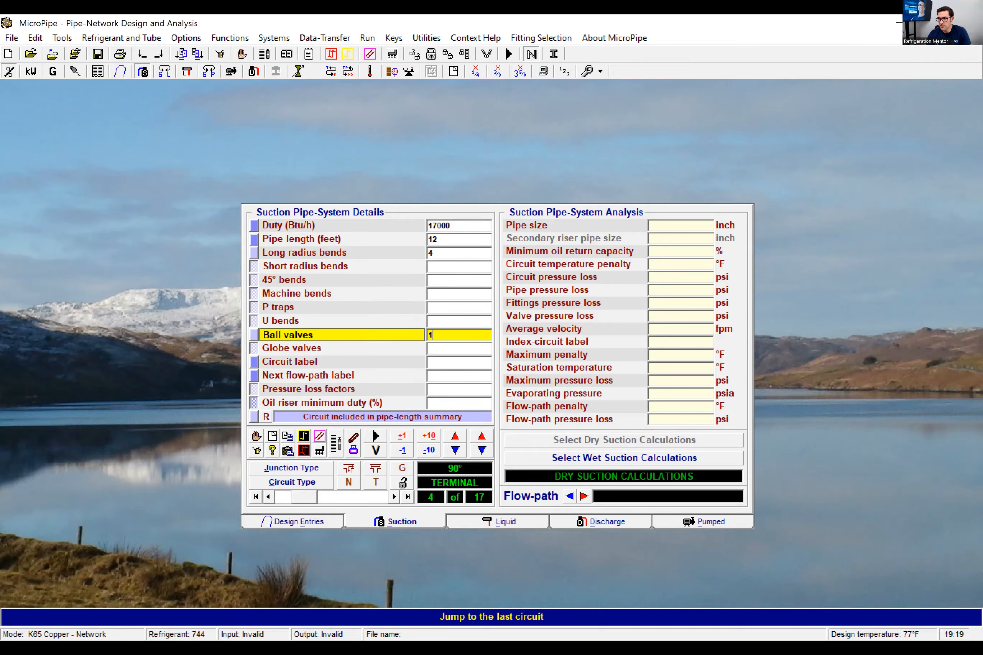
pyautogui.press('Return')
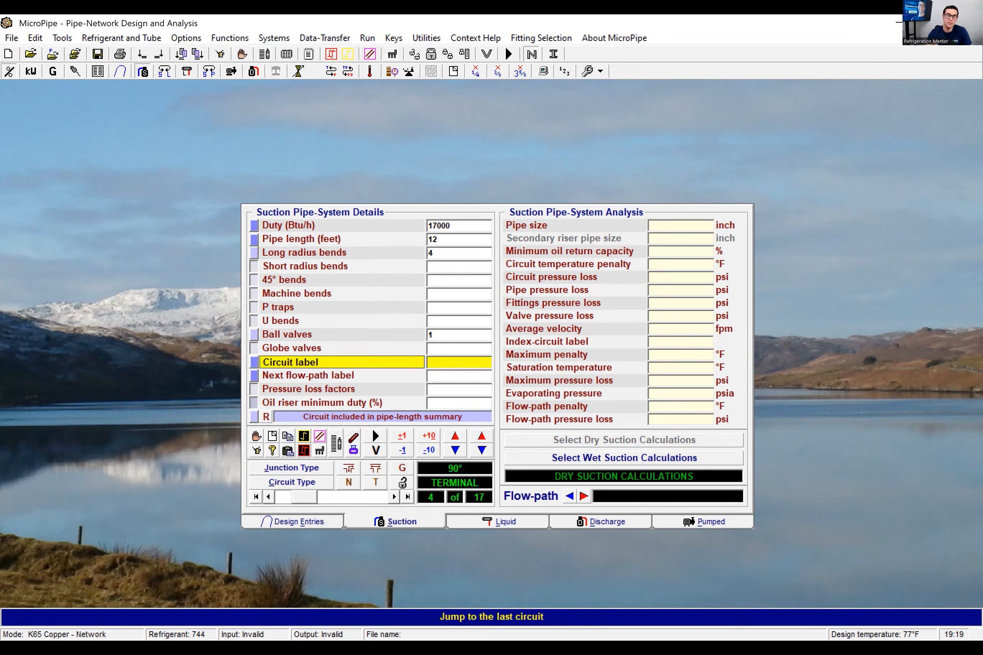
# - Label circuit 4 as 4 and set its next flow-path label to 6
pyautogui.write('4')
pyautogui.press('Return')
pyautogui.write('6')
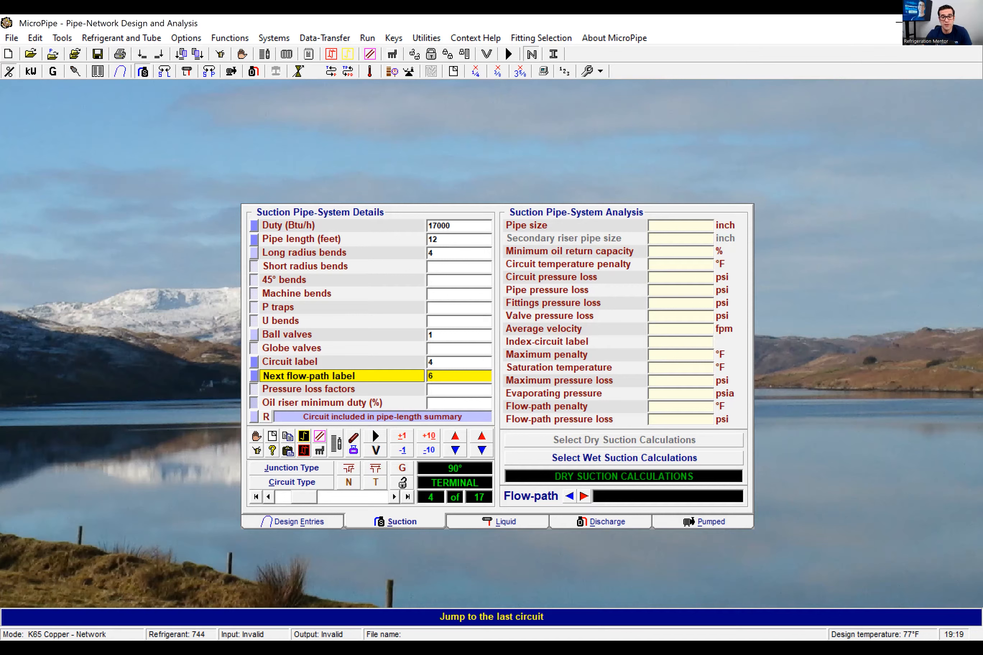
# - Define suction circuit 5 as terminal with a duty of 17000 Btu/h, 1 foot of pipe, 4 long radius bends and 1 ball valve
pyautogui.click(393, 497)
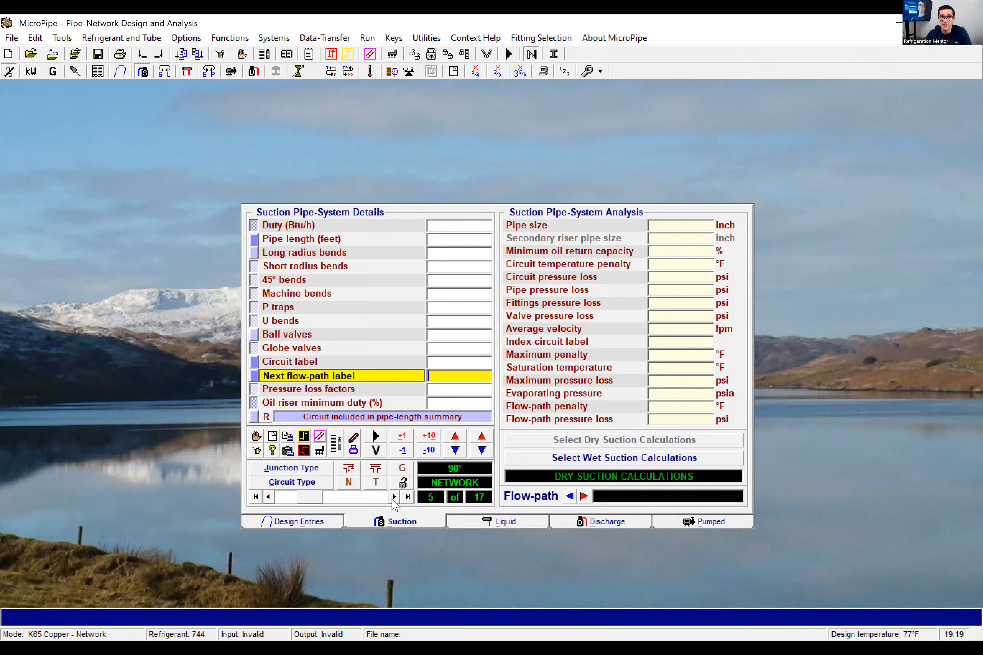
pyautogui.write('17000')
pyautogui.press('Return')
pyautogui.write('1')
pyautogui.press('Return')
pyautogui.write('4')
pyautogui.press('Return')
pyautogui.write('1')
pyautogui.press('Return')
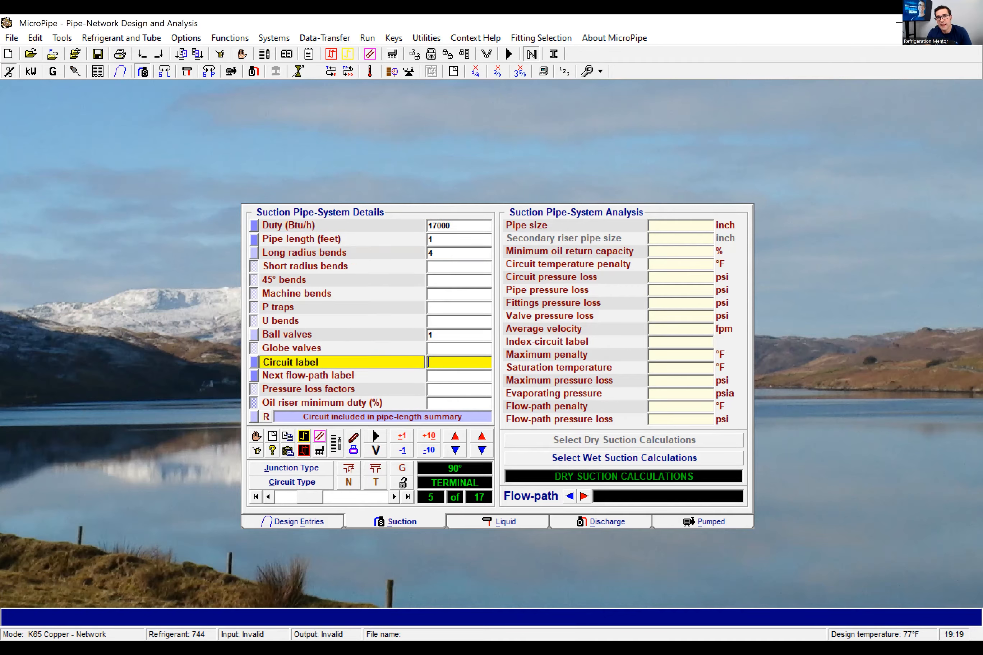
# - Label circuit 5 as 5 and set its next flow-path label to 6
pyautogui.write('5')
pyautogui.press('Return')
pyautogui.write('6')
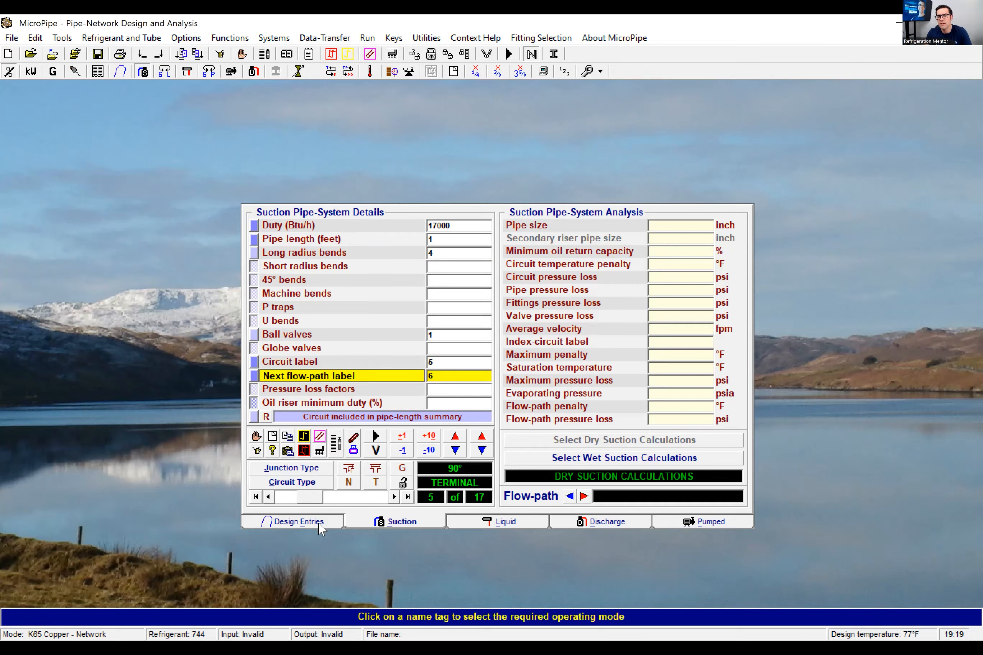
# - Define network circuit 6 with a pipe length of 6 feet, circuit label 6 and next flow-path label 7
pyautogui.click(268, 497)
pyautogui.click(394, 498)
pyautogui.click(394, 497)
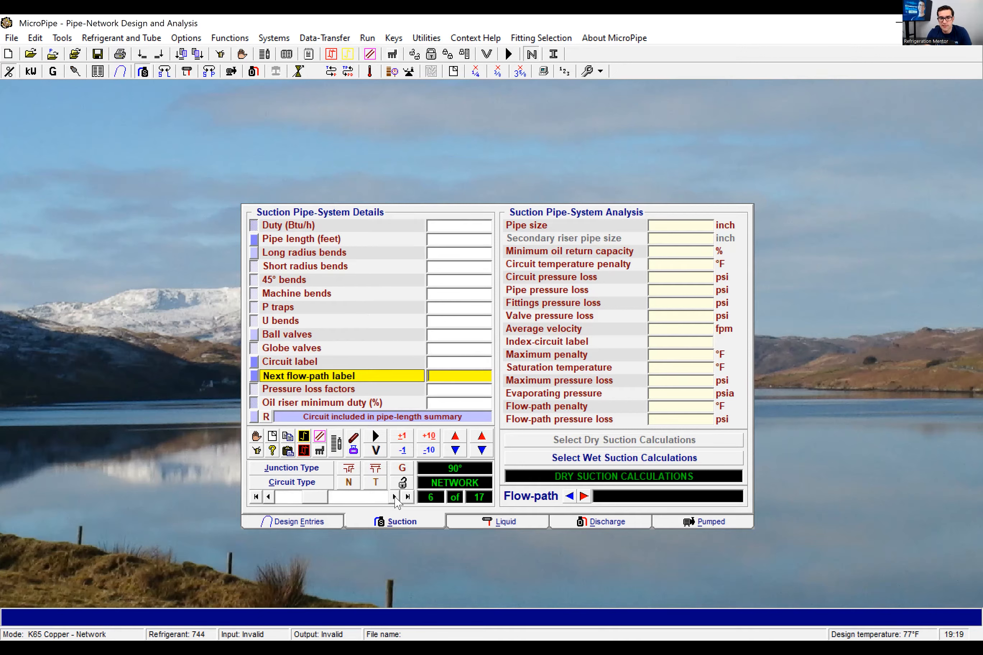
pyautogui.press('Return')
pyautogui.write('6')
pyautogui.press('Return')
pyautogui.press('Return')
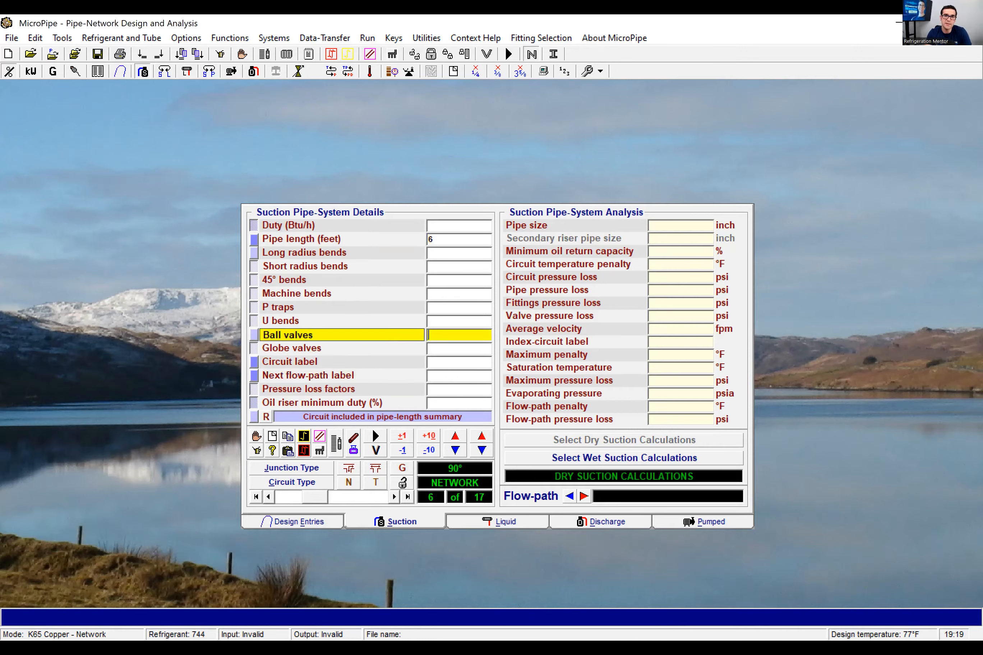
pyautogui.press('Return')
pyautogui.write('6')
pyautogui.press('Return')
pyautogui.write('7')
# - Define network circuit 7 with a pipe length of 1 foot and circuit label 7
pyautogui.click(394, 497)
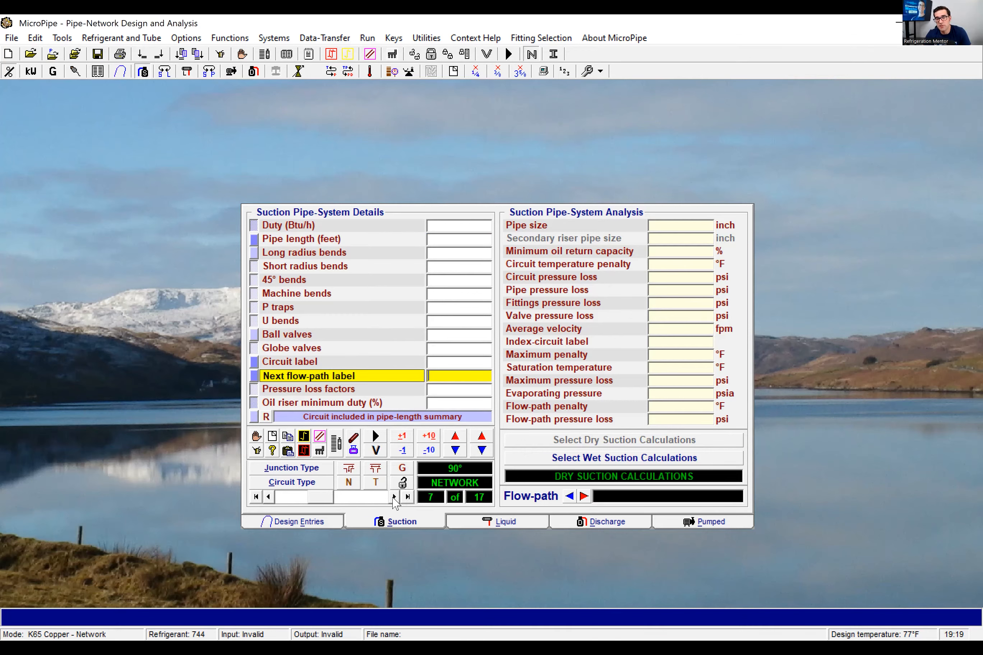
pyautogui.write('1')
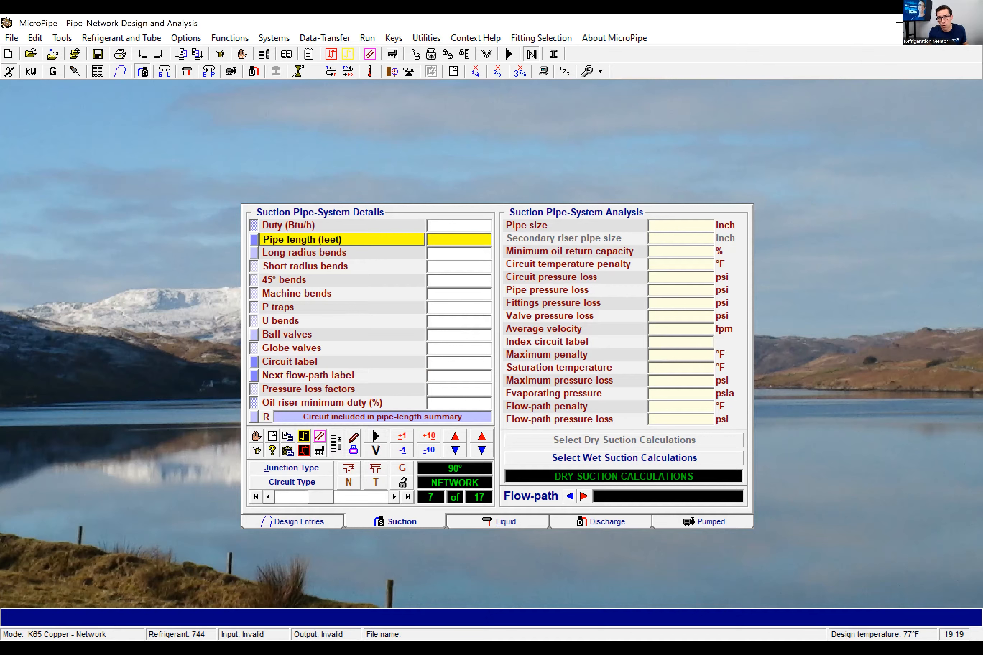
pyautogui.press('Return')
pyautogui.press('Return')
pyautogui.write('7')
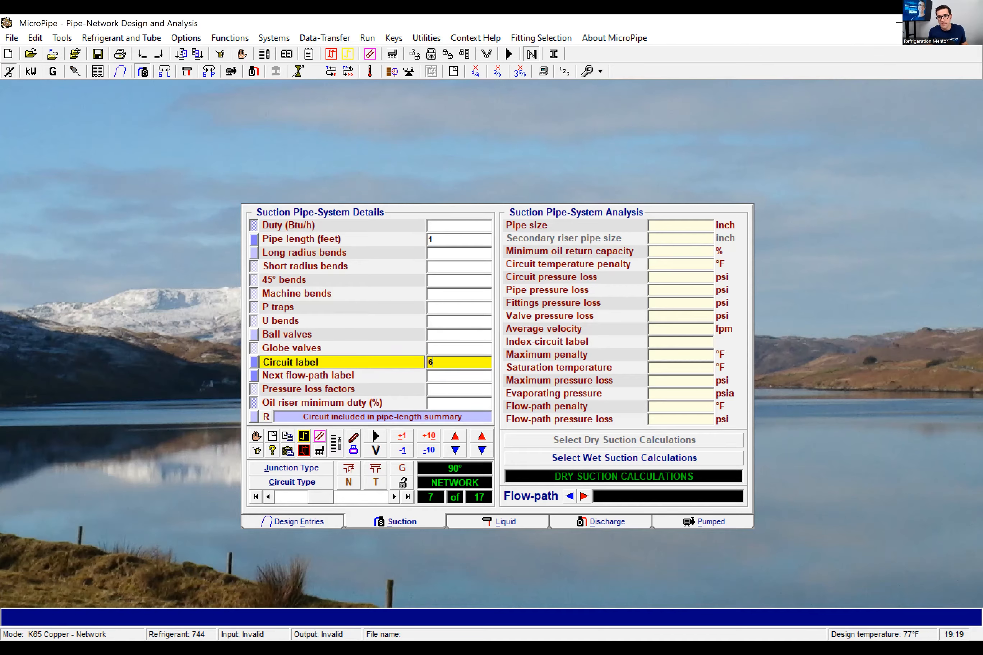
pyautogui.press('Return')
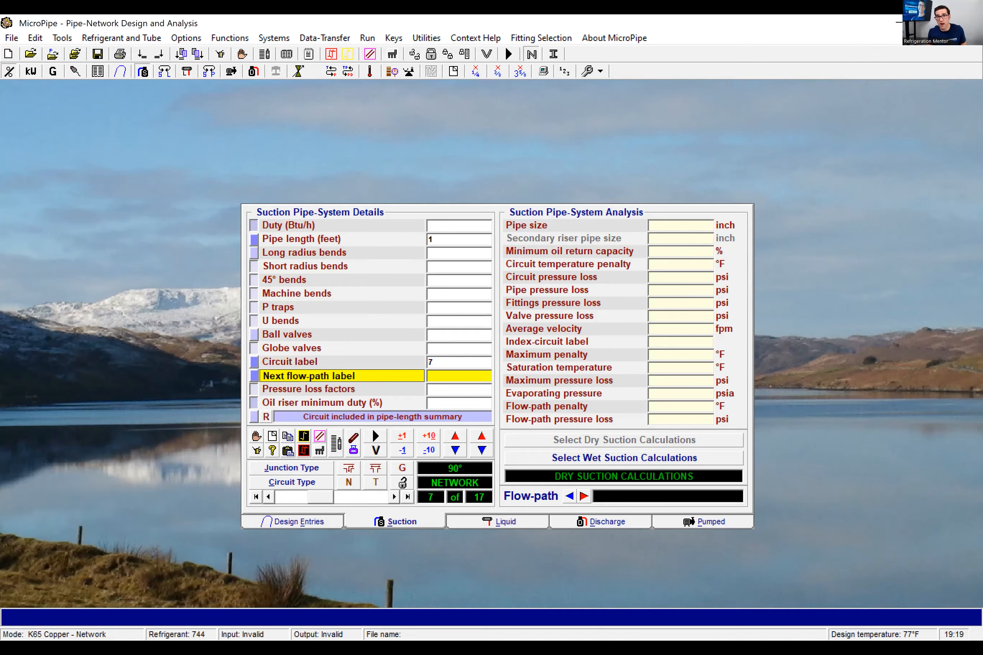
# - Make circuit 8 a single suction riser with a pipe length of 15 feet and no bends or ball valves
pyautogui.click(393, 498)
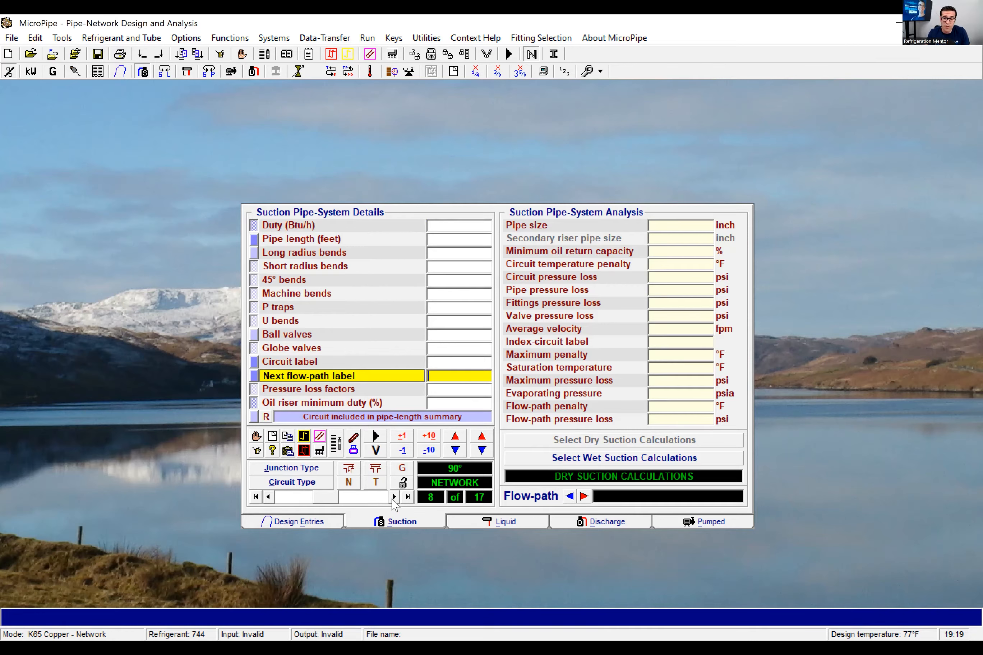
pyautogui.click(309, 439)
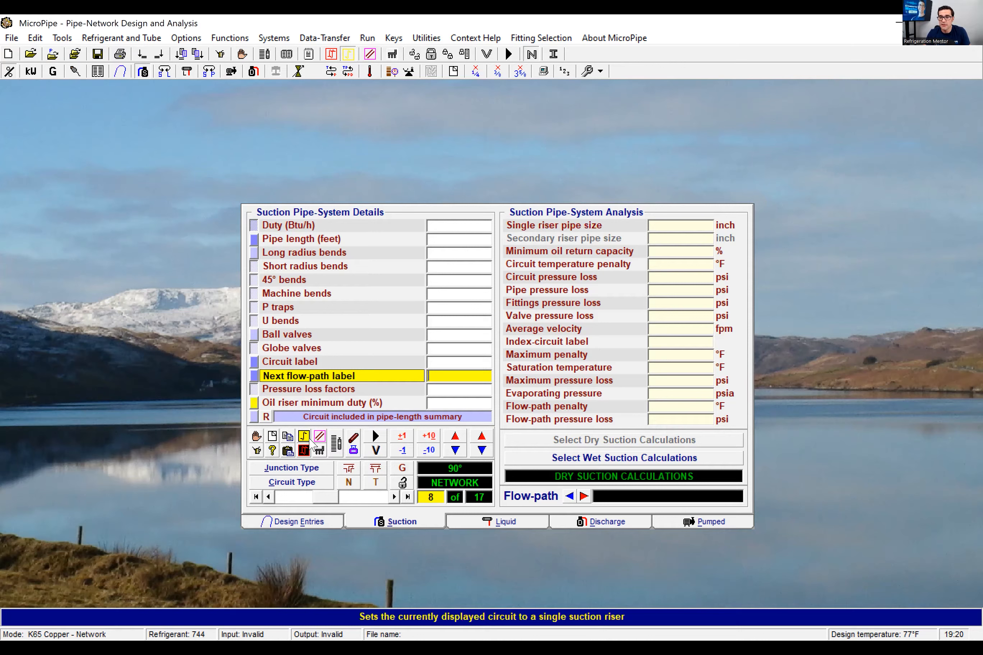
pyautogui.press('Return')
pyautogui.press('Return')
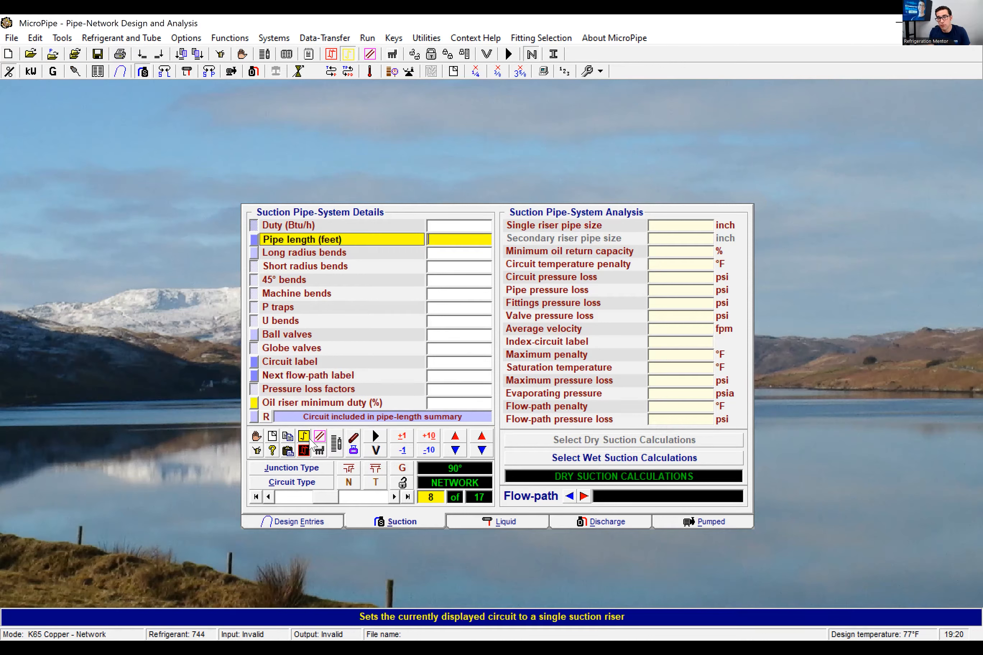
pyautogui.write('15')
pyautogui.press('Return')
pyautogui.press('Return')
pyautogui.press('Return')
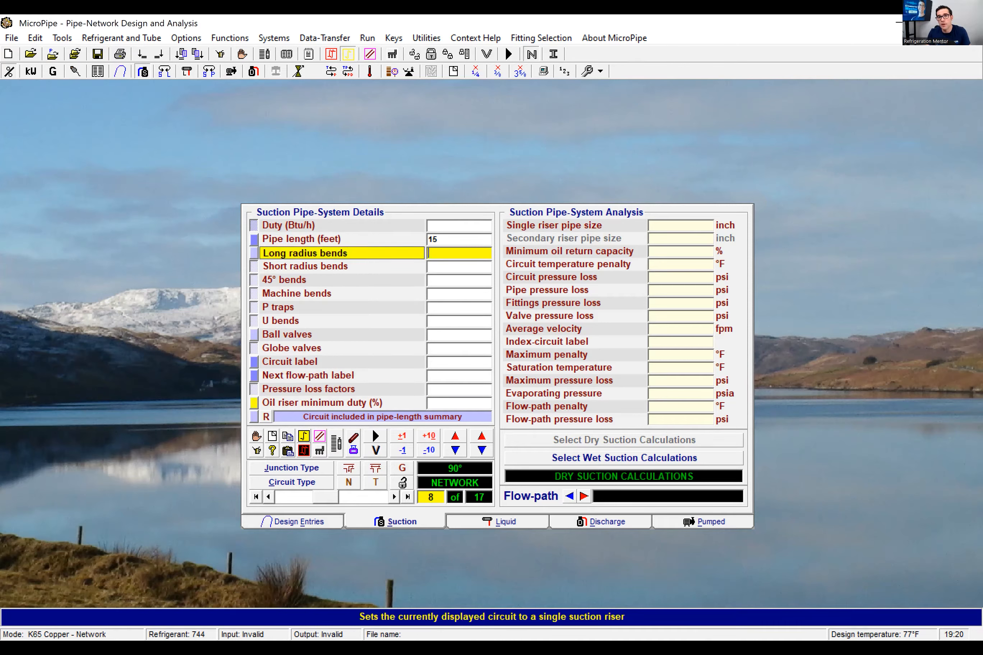
# - Label circuit 8 as 8, with next flow-path label 9 and an oil riser minimum duty of 25%
pyautogui.write('8')
pyautogui.press('Return')
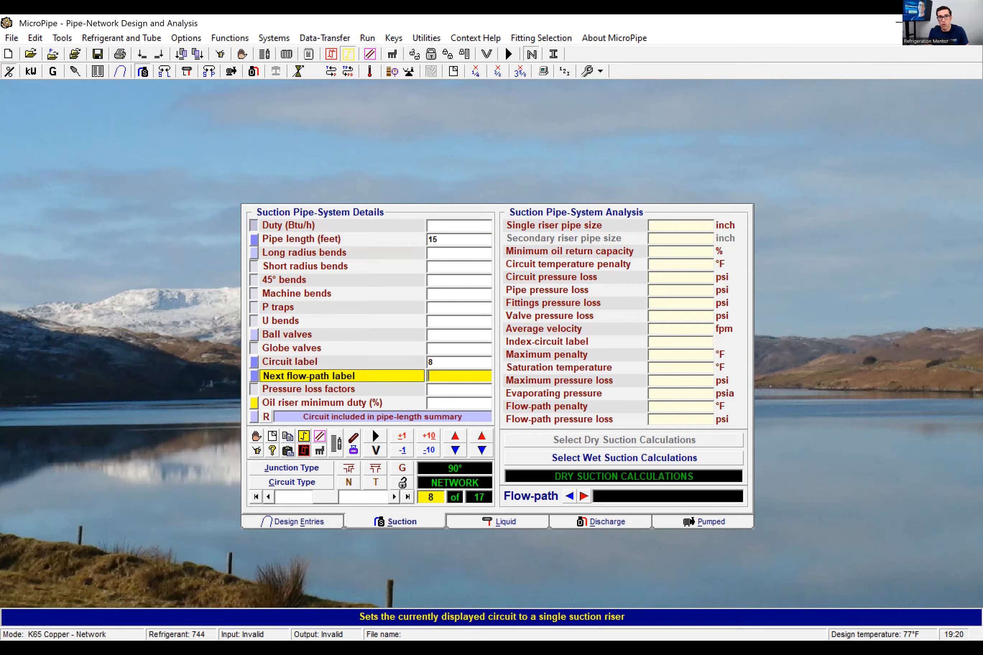
pyautogui.write('9')
pyautogui.press('Return')
pyautogui.write('25')
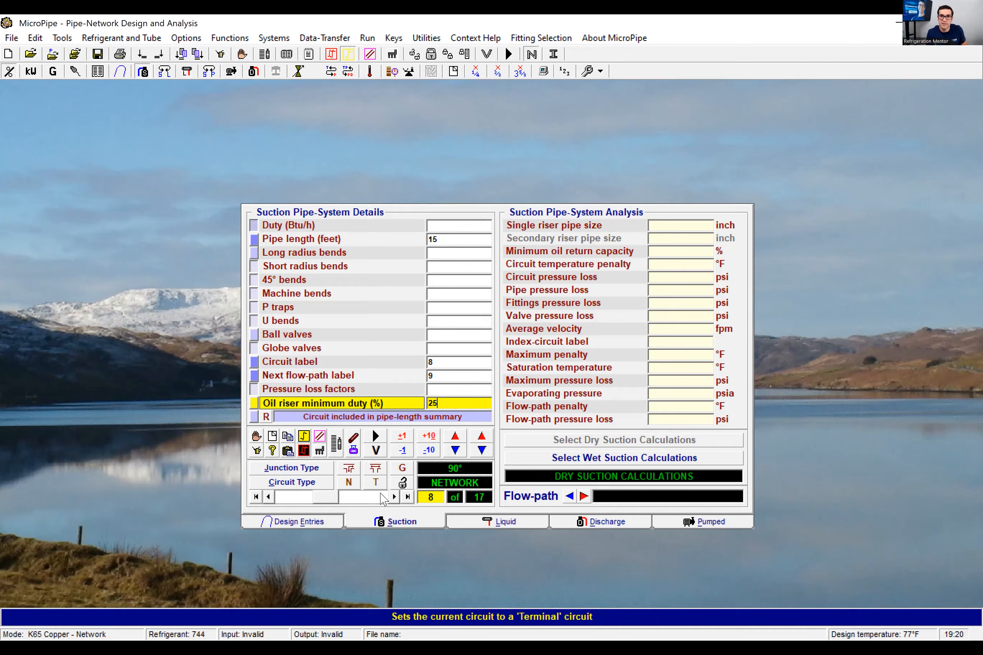
# - Define network circuit 9 with 45 feet of pipe, 1 long radius bend and 1 ball valve
pyautogui.click(391, 497)
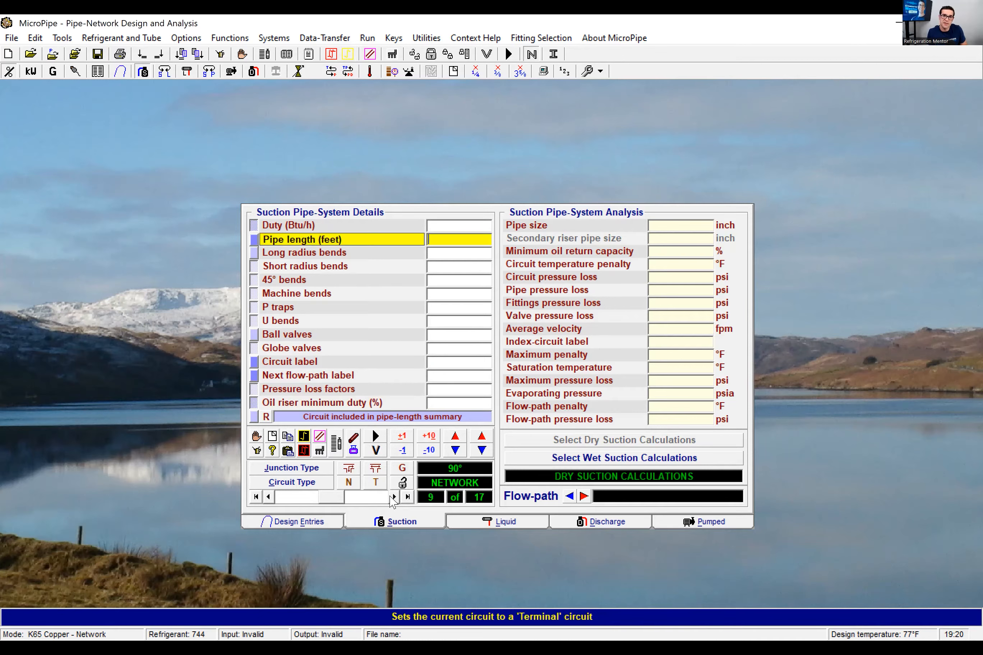
pyautogui.write('45')
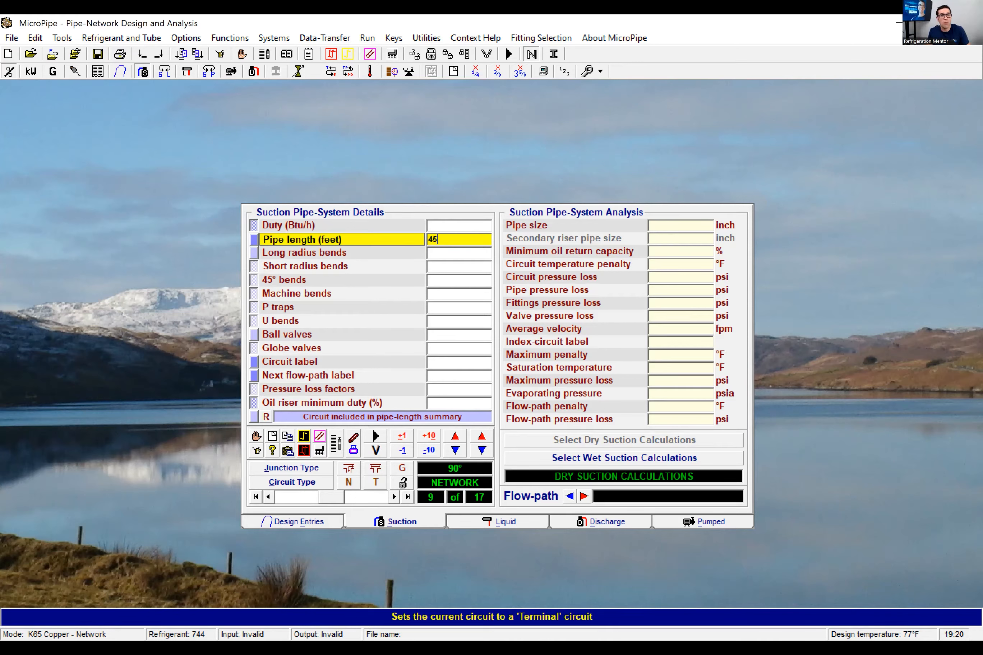
pyautogui.press('Return')
pyautogui.write('1')
pyautogui.press('Return')
pyautogui.write('1')
pyautogui.press('Return')
# - Label circuit 9 as 9 and set its next flow-path label to 17
pyautogui.write('9')
pyautogui.press('Return')
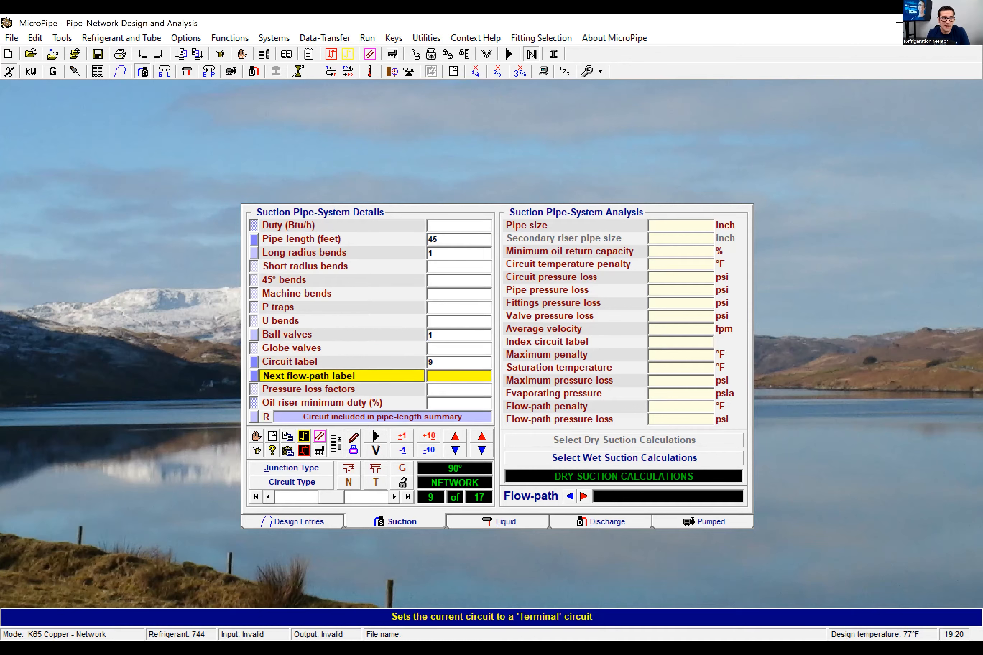
pyautogui.write('17')
# - Define suction circuit 10 as terminal with a duty of 17000 Btu/h, 12 feet of pipe, 4 long radius bends and 1 ball valve
pyautogui.click(394, 498)
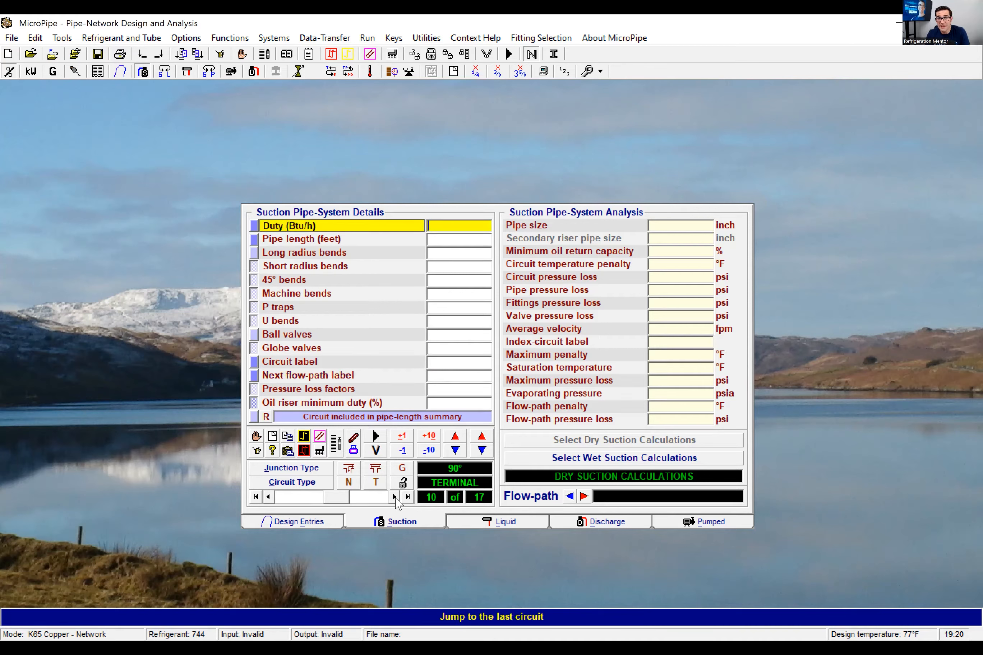
pyautogui.write('17000')
pyautogui.press('Return')
pyautogui.write('12')
pyautogui.press('Return')
pyautogui.write('4')
pyautogui.press('Return')
pyautogui.write('1')
pyautogui.press('Return')
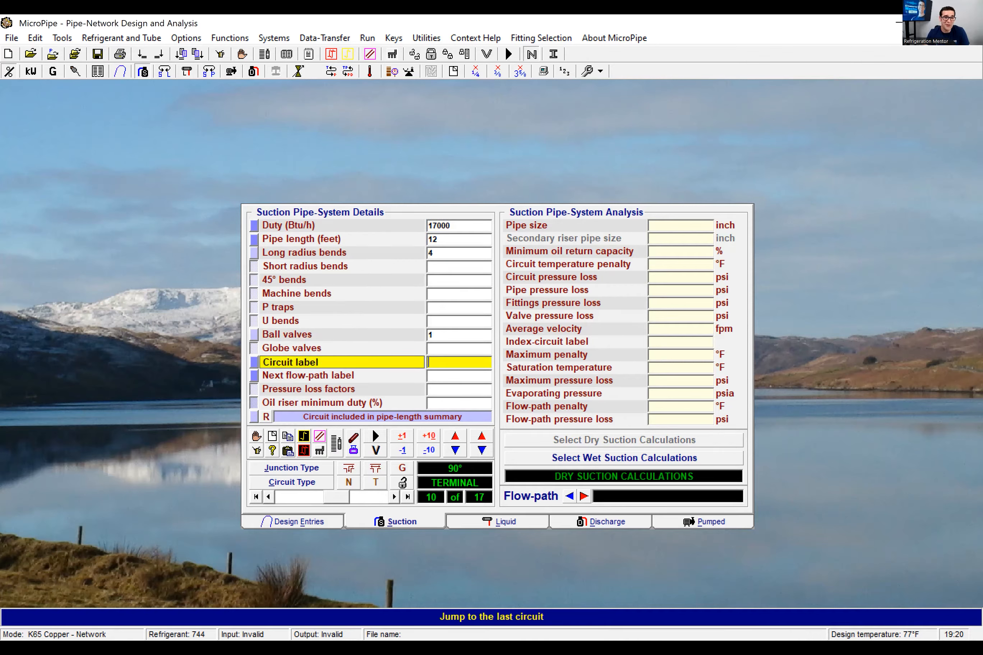
# - Label circuit 10 as 10 and set its next flow-path label to 12
pyautogui.write('10')
pyautogui.press('Return')
pyautogui.write('12')
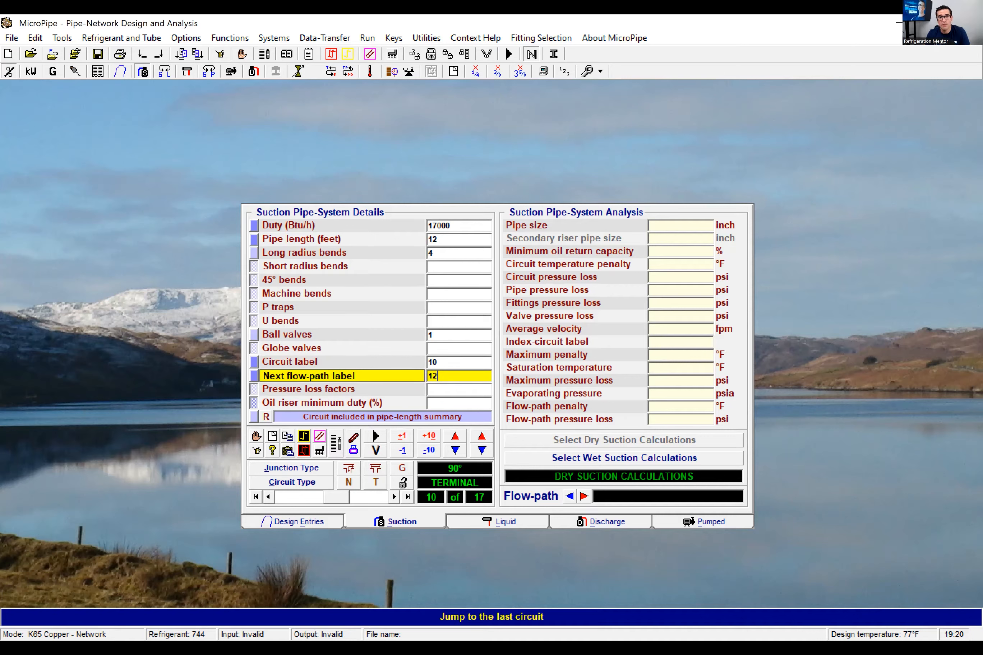
# - Define suction circuit 11 as terminal with a duty of 17000 Btu/h, 1 foot of pipe, 4 long radius bends and 1 ball valve
pyautogui.click(394, 496)
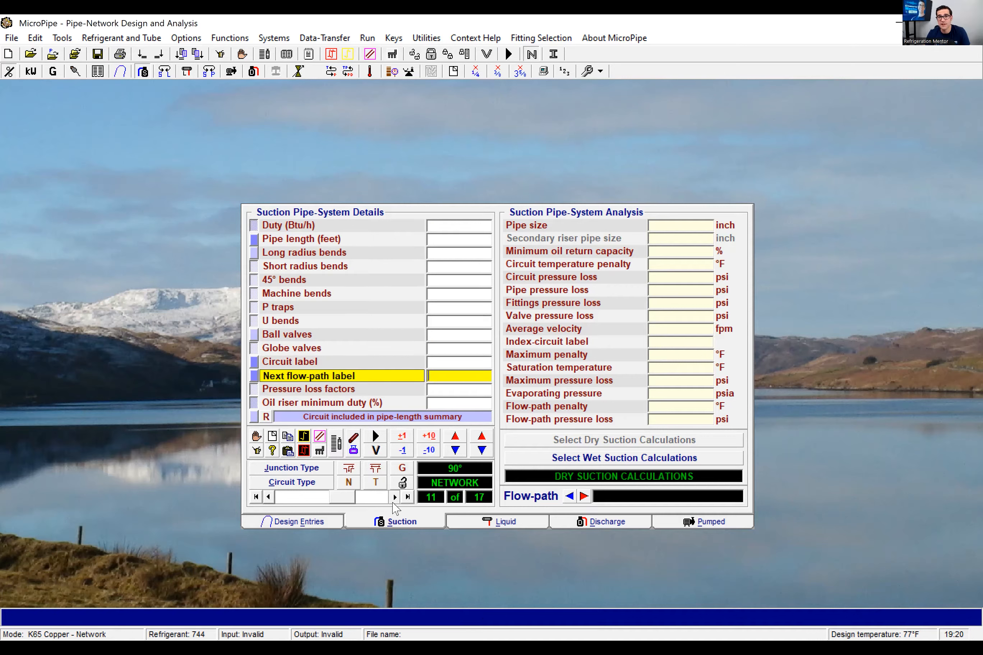
pyautogui.write('17000')
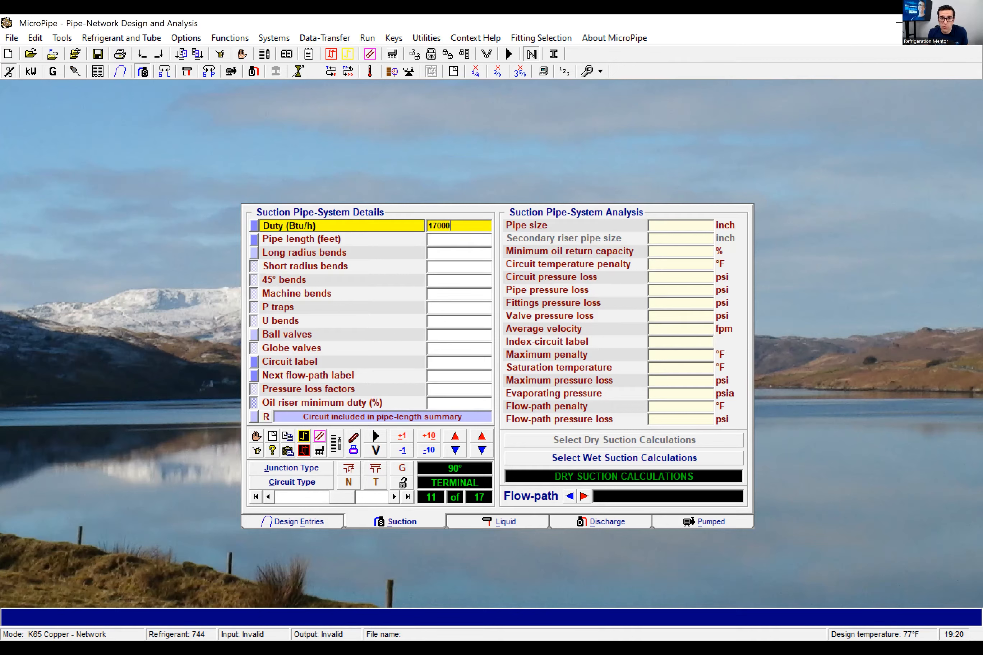
pyautogui.press('Return')
pyautogui.write('1')
pyautogui.press('Return')
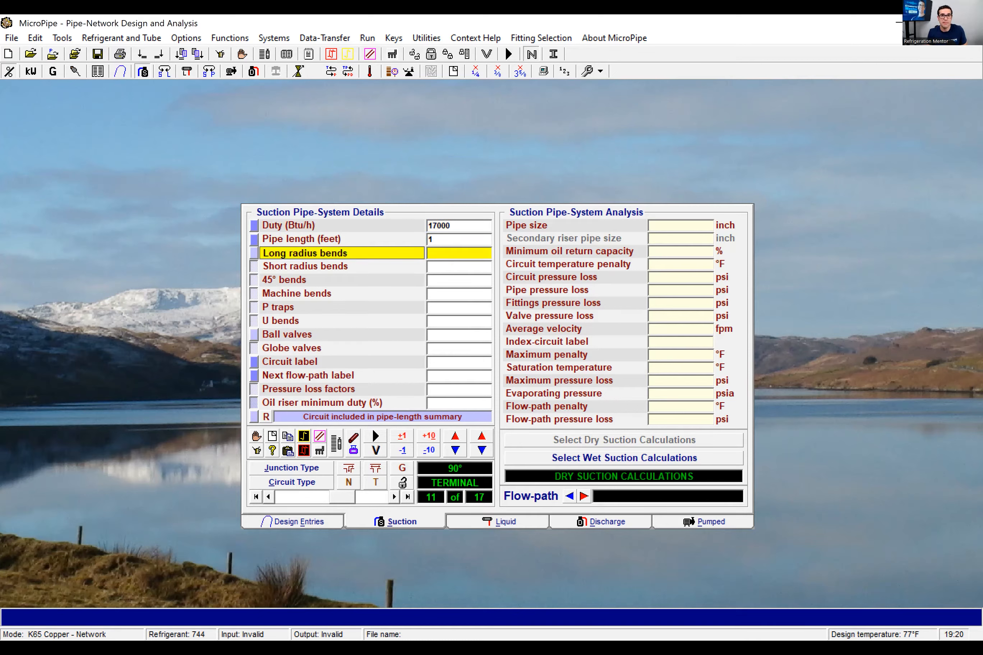
pyautogui.write('4')
pyautogui.press('Return')
pyautogui.write('1')
pyautogui.press('Return')
# - Label circuit 11 as 11, set its next flow-path label to 12, and check circuit 10's entries
pyautogui.write('11')
pyautogui.press('Return')
pyautogui.write('12')
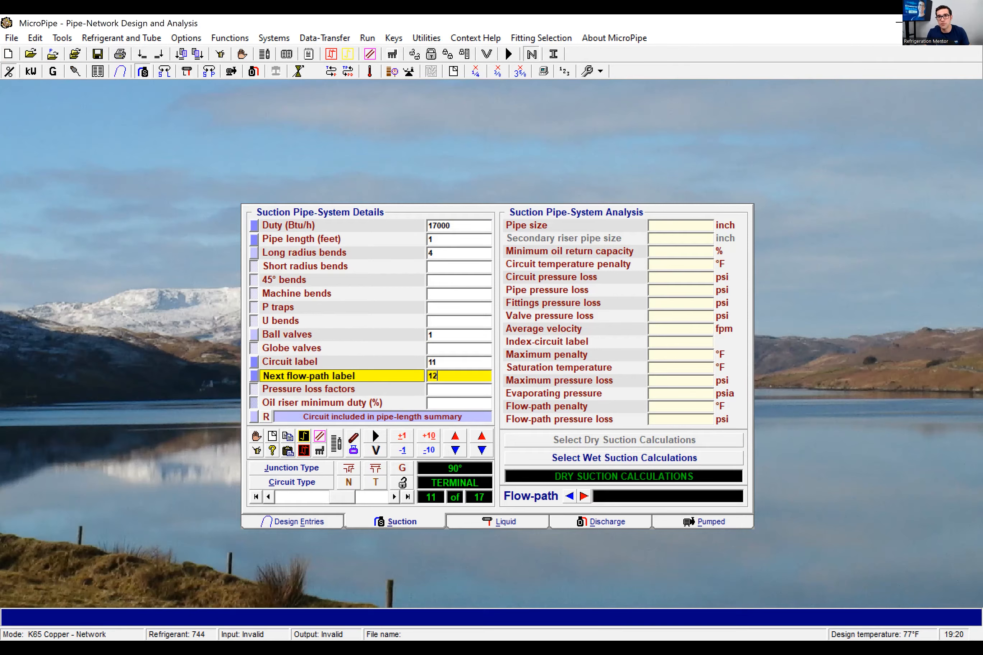
pyautogui.click(268, 497)
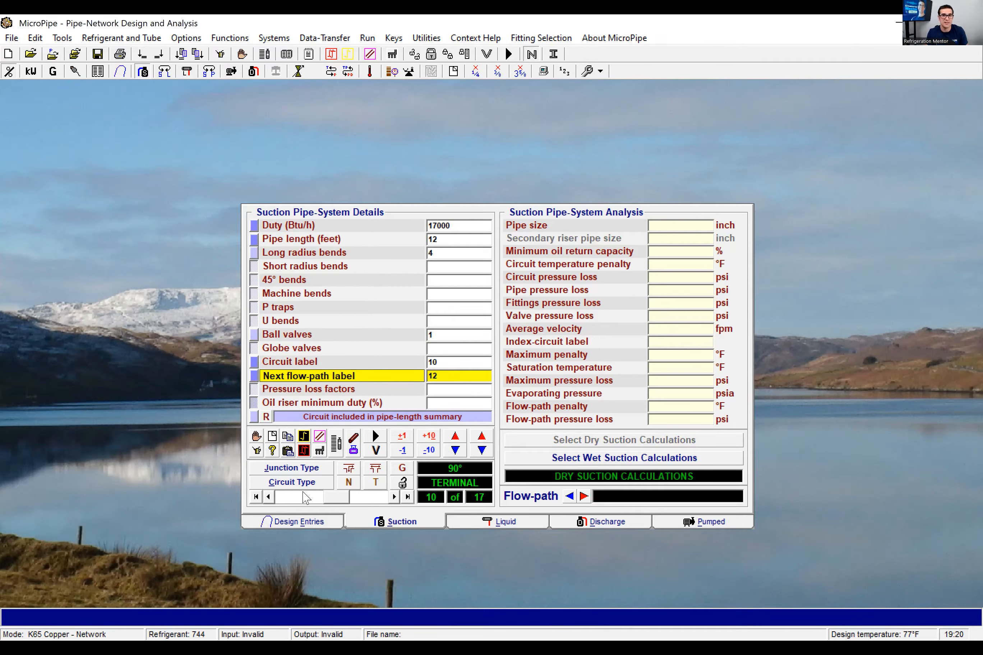
# - Define network circuit 12 with a pipe length of 12 feet, circuit label 12 and next flow-path label 14
pyautogui.doubleClick(394, 497)
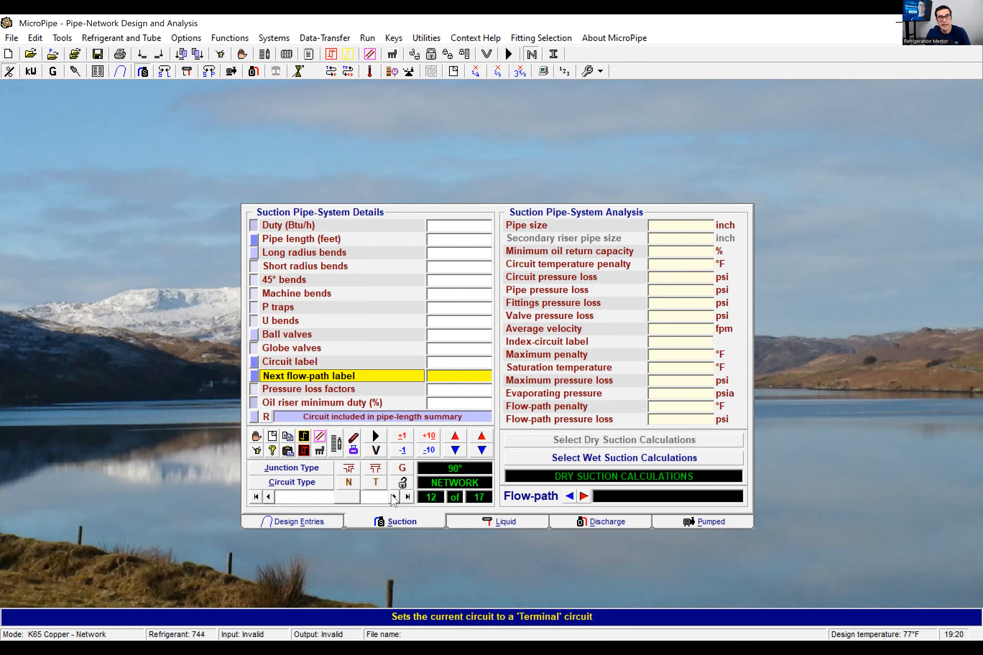
pyautogui.press('Return')
pyautogui.write('12')
pyautogui.press('Return')
pyautogui.press('Return')
pyautogui.press('Return')
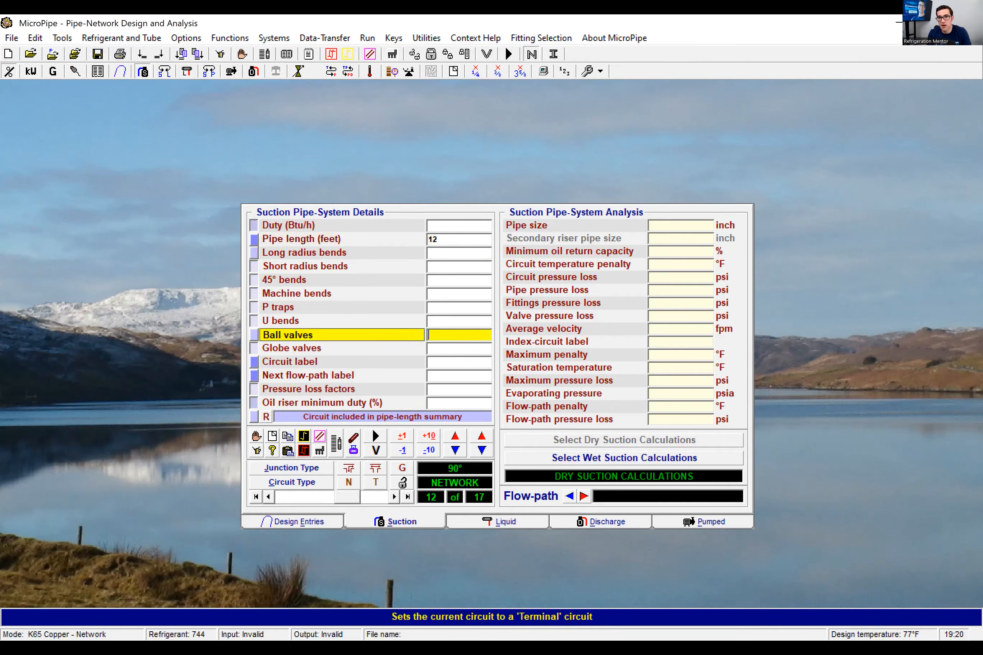
pyautogui.write('12')
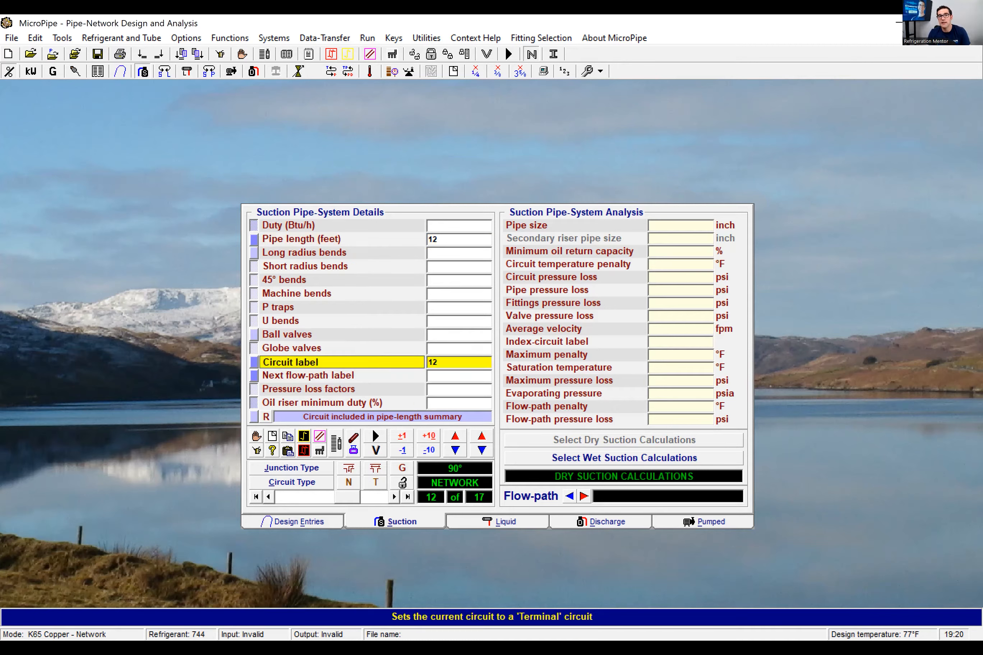
pyautogui.press('Return')
pyautogui.write('14')
# - Define suction circuit 13 as terminal with a duty of 17000 Btu/h, 1 foot of pipe, 4 long radius bends and 1 ball valve
pyautogui.click(395, 497)
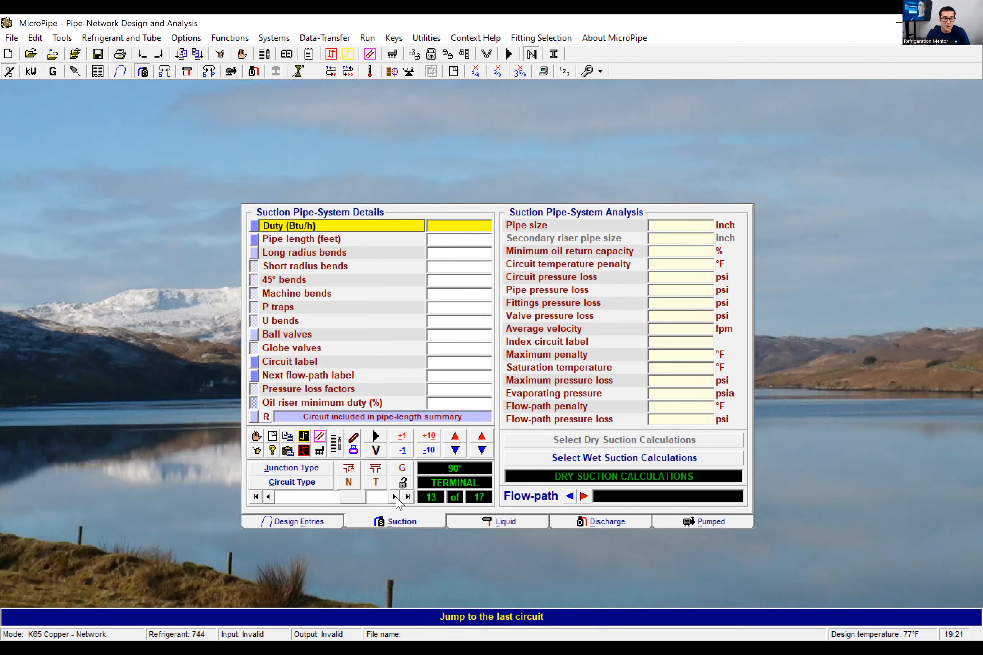
pyautogui.write('17000')
pyautogui.press('Return')
pyautogui.write('1')
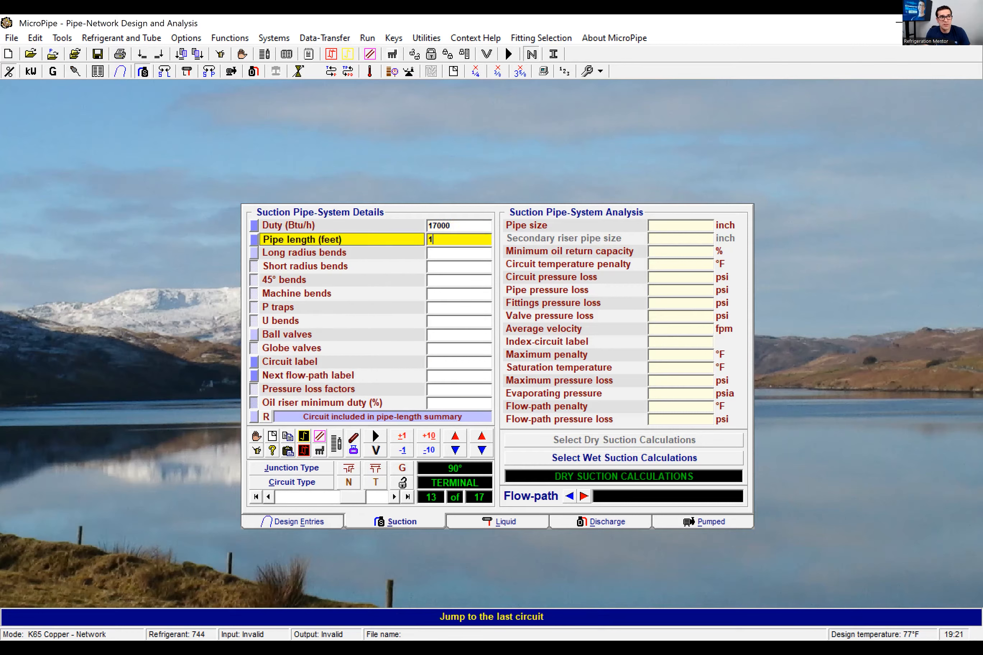
pyautogui.press('Return')
pyautogui.write('4')
pyautogui.press('Return')
pyautogui.write('1')
pyautogui.press('Return')
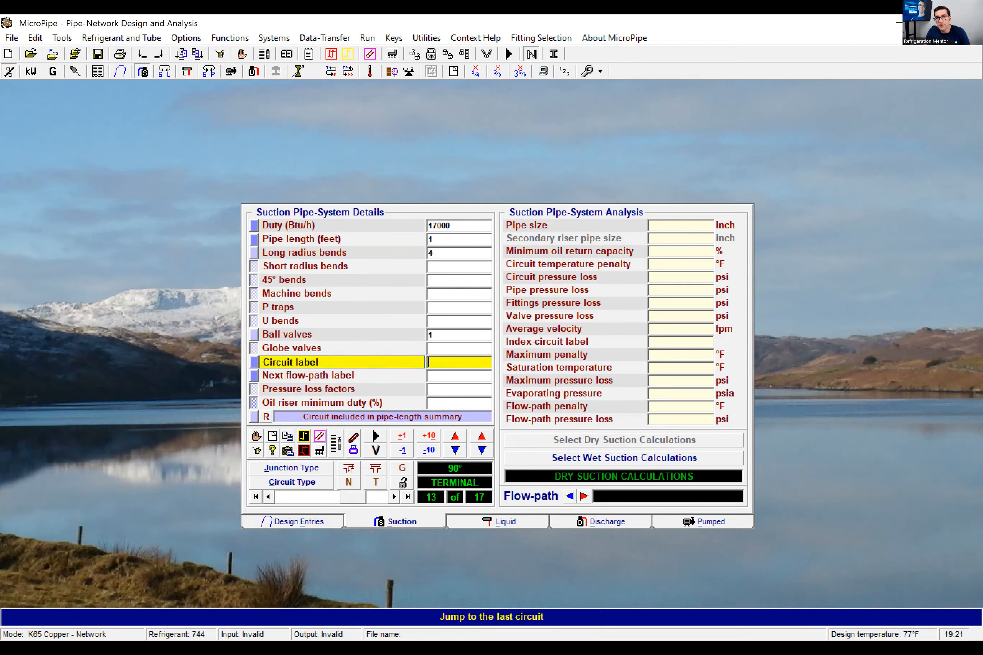
# - Label circuit 13 as 13 and set its next flow-path label to 14
pyautogui.write('13')
pyautogui.press('Return')
pyautogui.write('14')
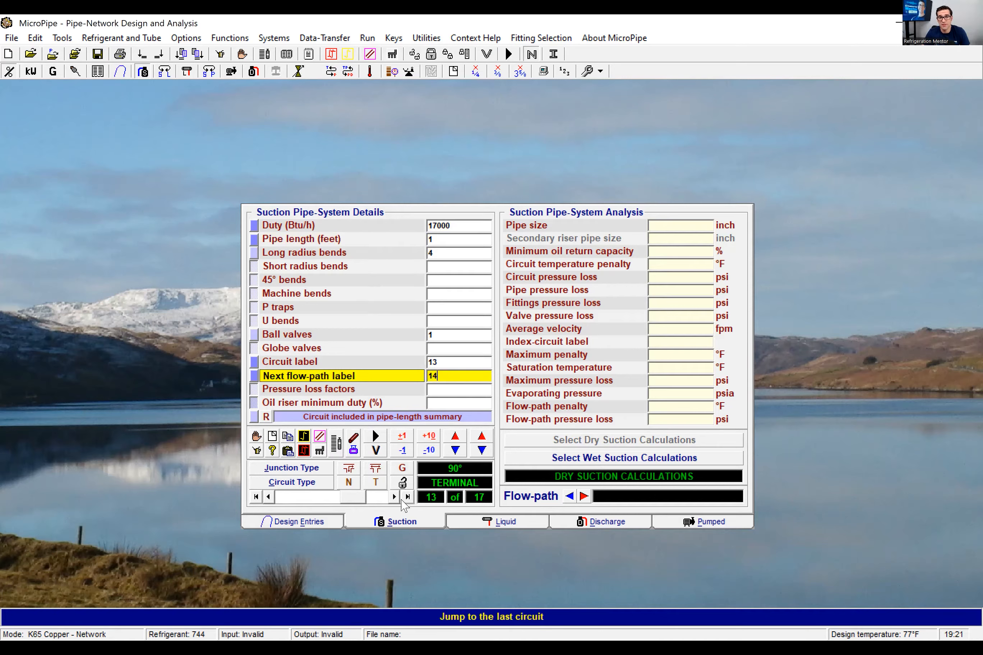
# - Define network circuit 14 with 6 feet of pipe, 1 long radius bend, circuit label 14 and next flow-path label 15
pyautogui.click(394, 497)
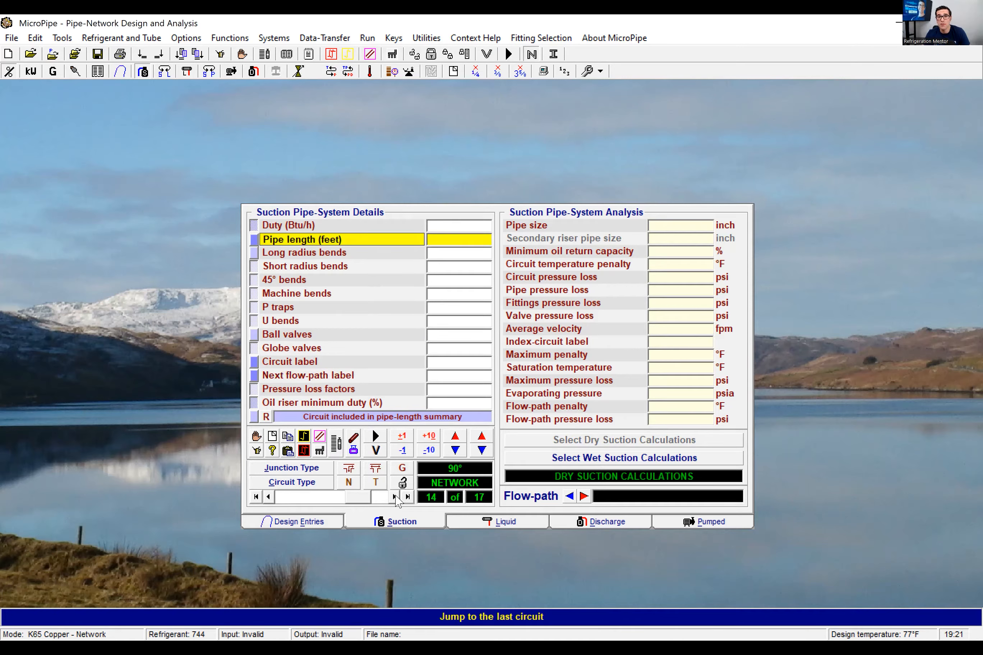
pyautogui.write('6')
pyautogui.press('Return')
pyautogui.write('1')
pyautogui.press('Return')
pyautogui.press('Return')
pyautogui.write('14')
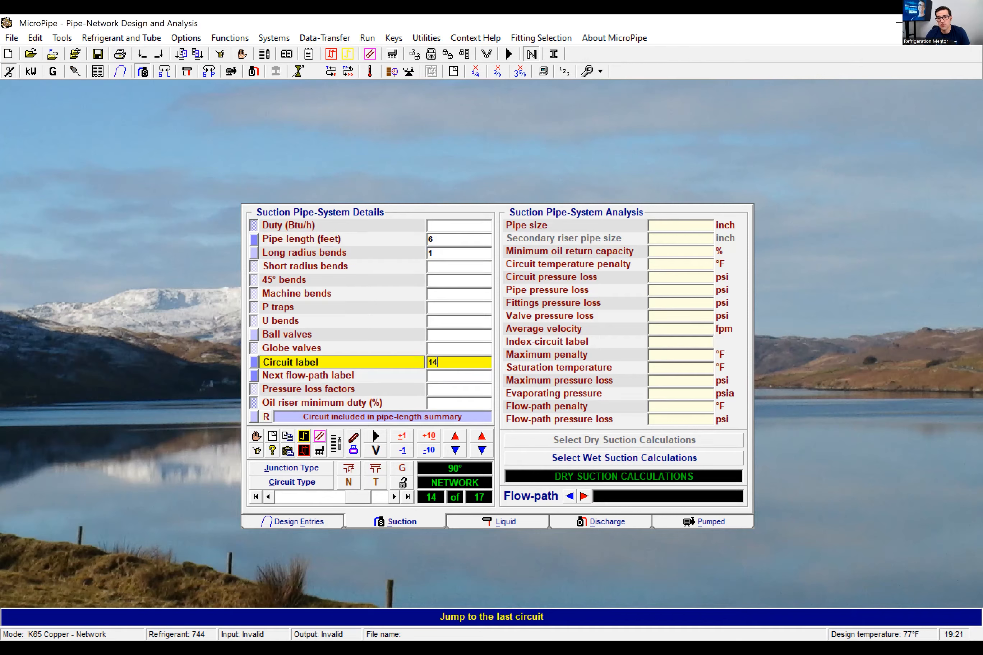
pyautogui.press('Return')
pyautogui.write('16')
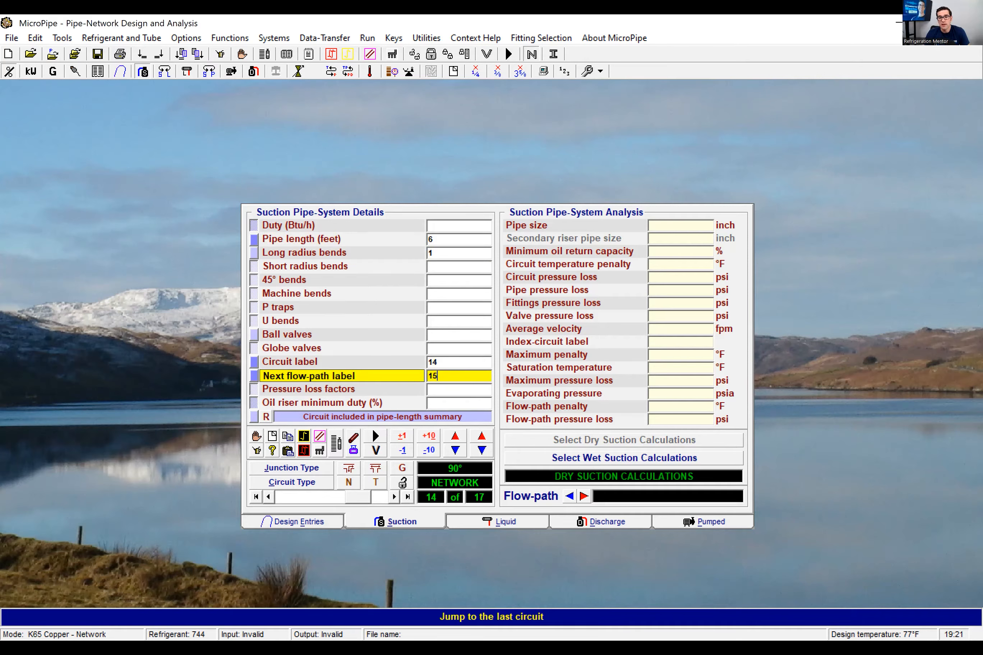
# - Set the pipe length of network circuit 15 to 15 feet
pyautogui.click(395, 498)
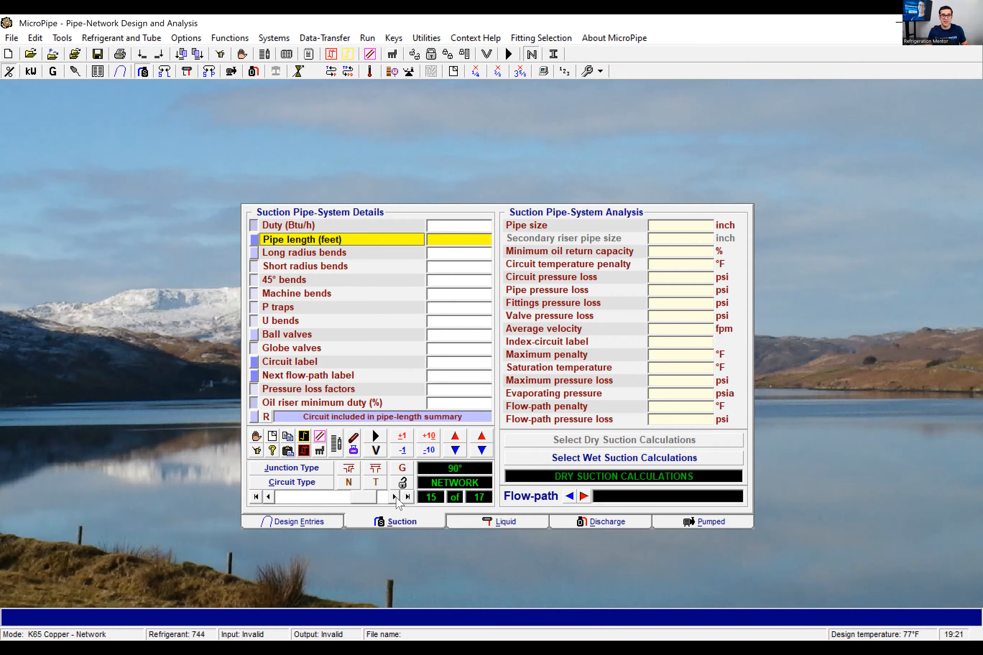
pyautogui.write('15')
pyautogui.press('Return')
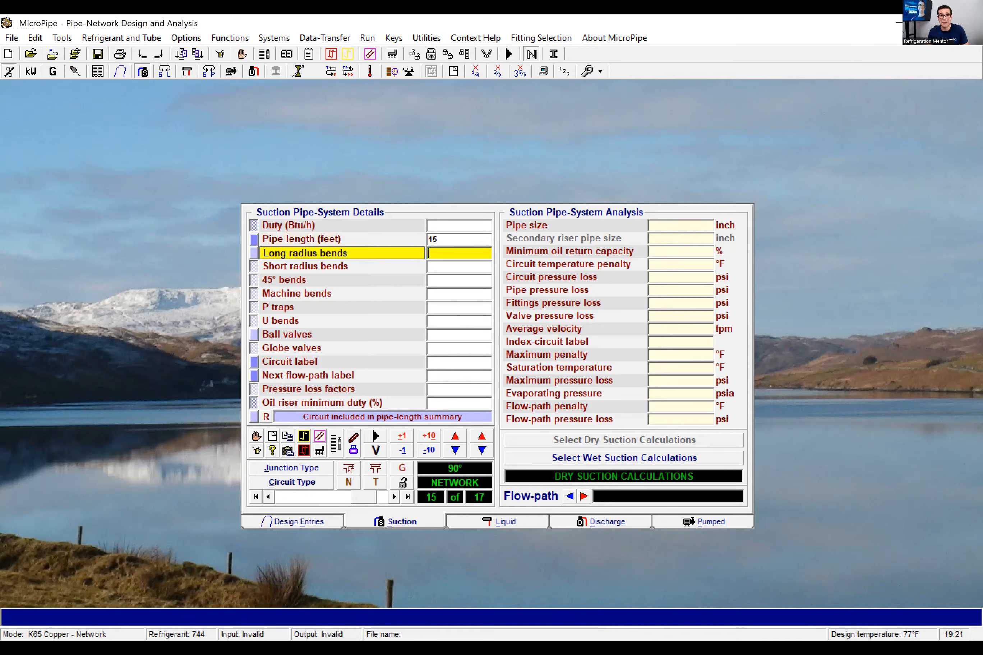
# - Review the entries of the earlier circuits back to the riser in circuit 8, and return to circuit 15
pyautogui.click(268, 497)
pyautogui.click(268, 497)
pyautogui.click(268, 496)
pyautogui.click(268, 496)
pyautogui.click(269, 497)
pyautogui.click(268, 497)
pyautogui.click(268, 497)
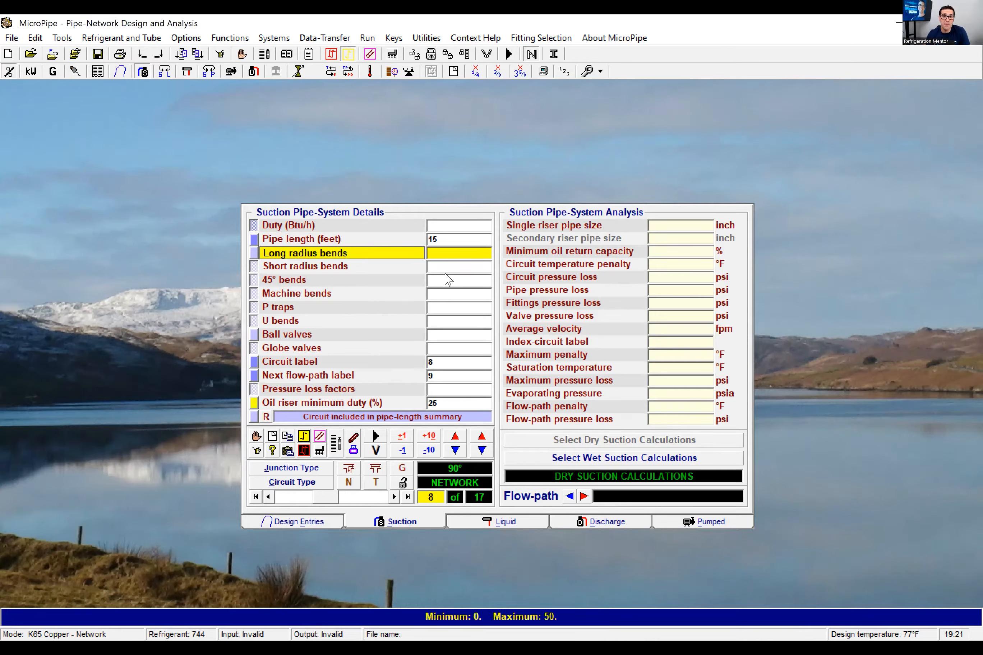
pyautogui.click(394, 497)
pyautogui.click(395, 497)
pyautogui.click(394, 497)
pyautogui.click(395, 497)
pyautogui.click(394, 497)
pyautogui.click(394, 497)
pyautogui.click(394, 497)
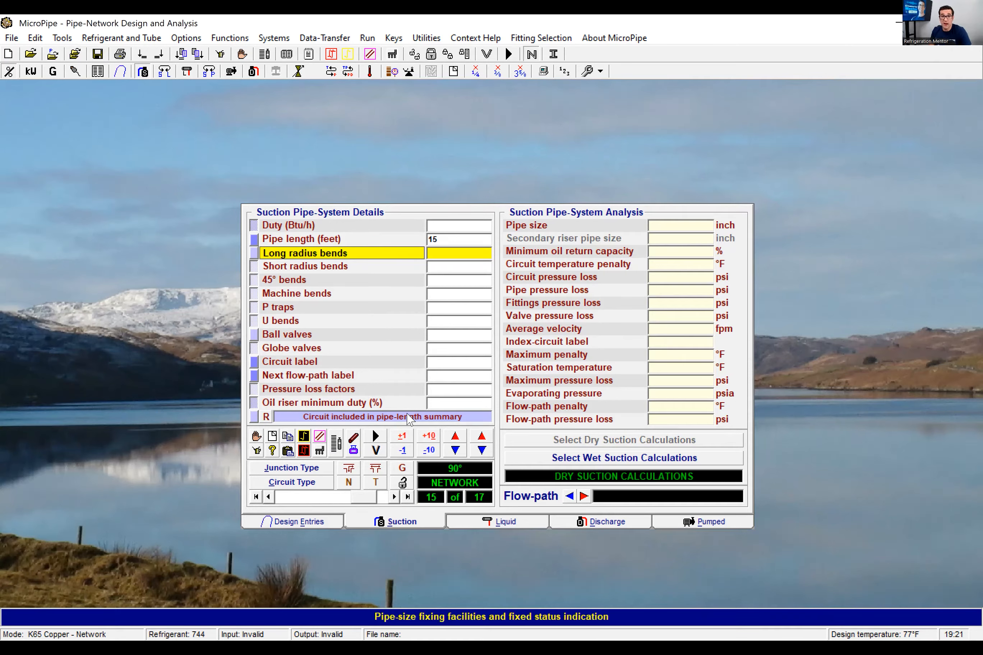
# - Enter 6 long radius bends for network circuit 15, with circuit label 15 and next flow-path label 16
pyautogui.write('6')
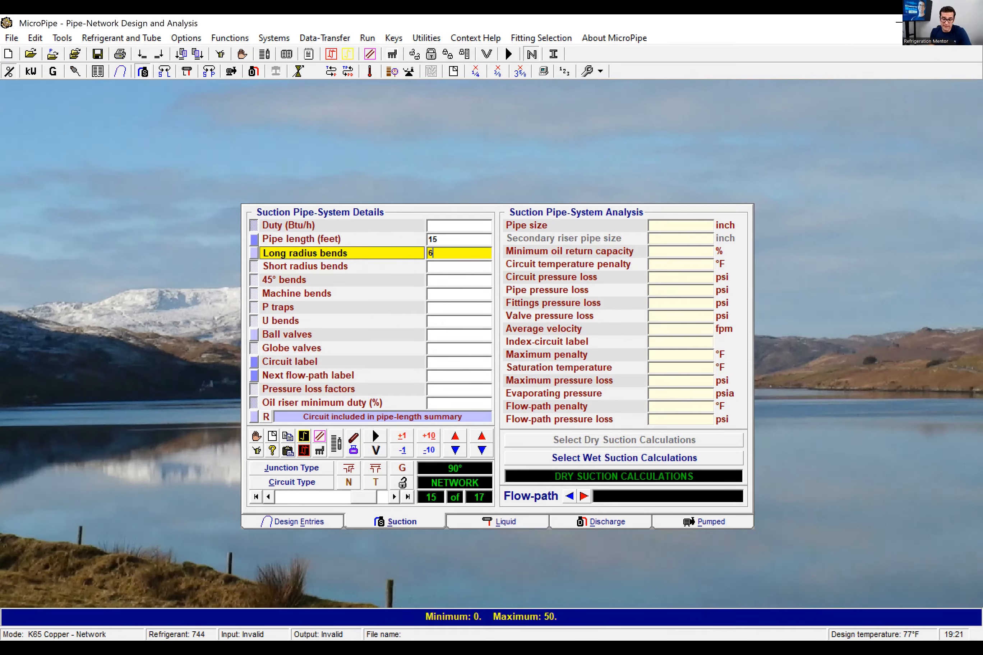
pyautogui.press('Return')
pyautogui.press('Return')
pyautogui.write('15')
pyautogui.press('Return')
pyautogui.write('16')
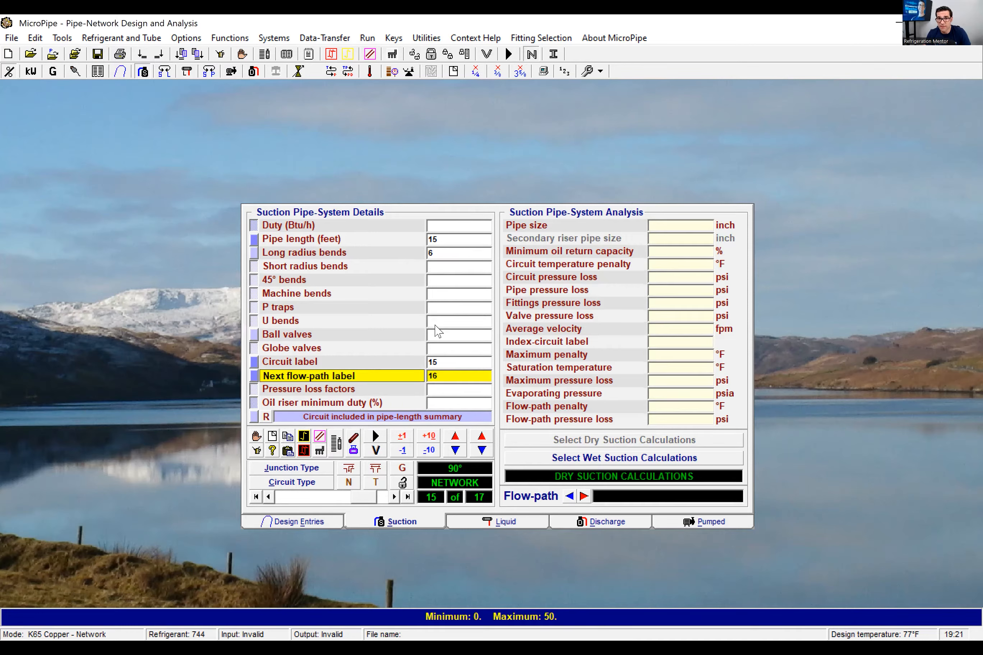
# - Define network circuit 16 with 25 feet of pipe, 1 ball valve, circuit label 16 and next flow-path label 17
pyautogui.click(394, 497)
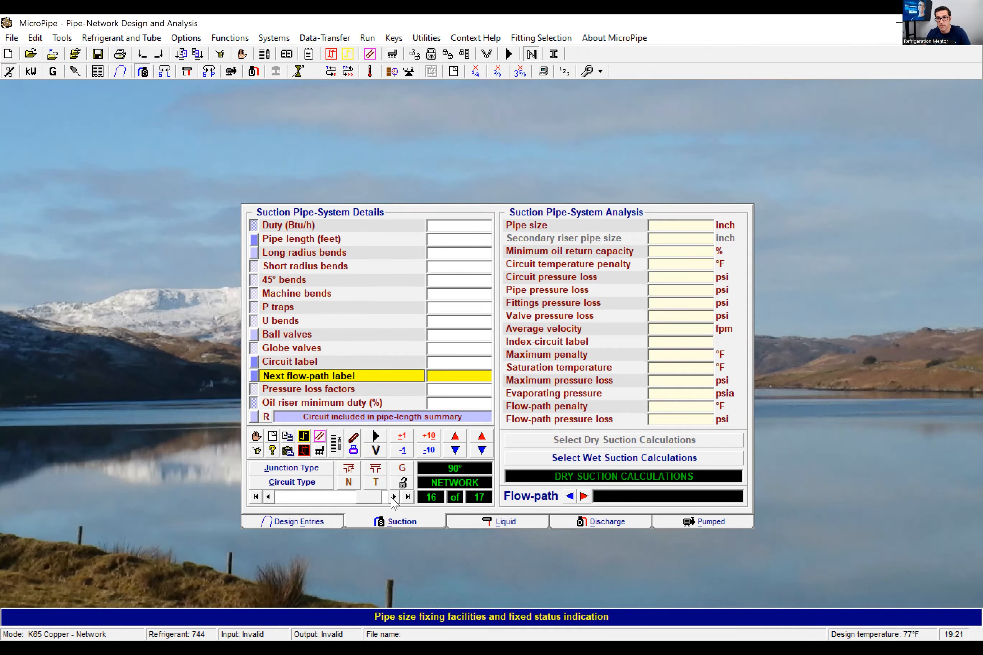
pyautogui.press('Return')
pyautogui.write('25')
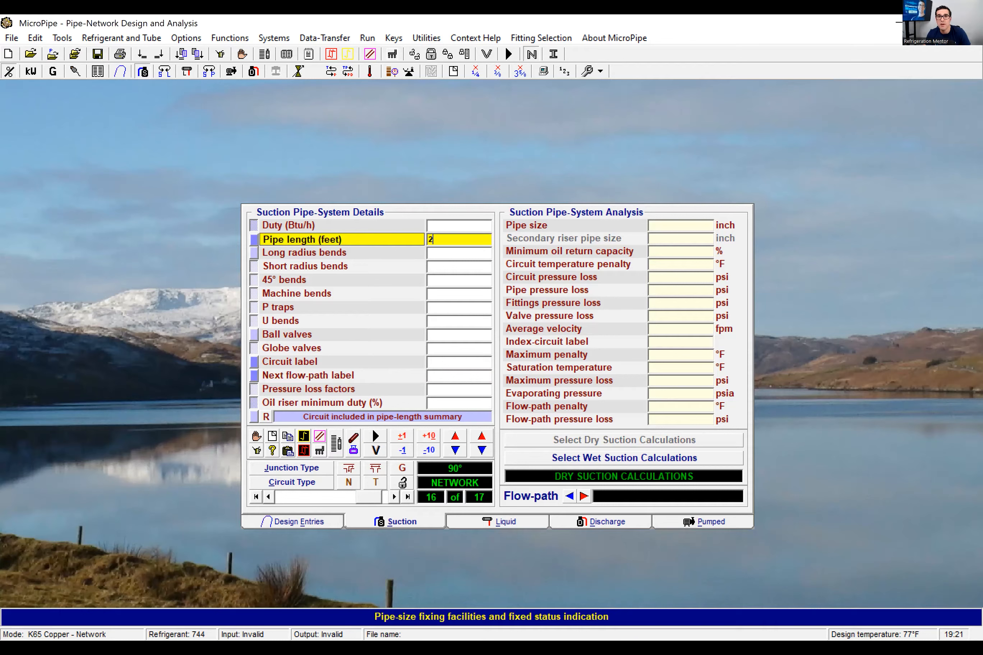
pyautogui.press('Return')
pyautogui.press('Return')
pyautogui.write('1')
pyautogui.press('Return')
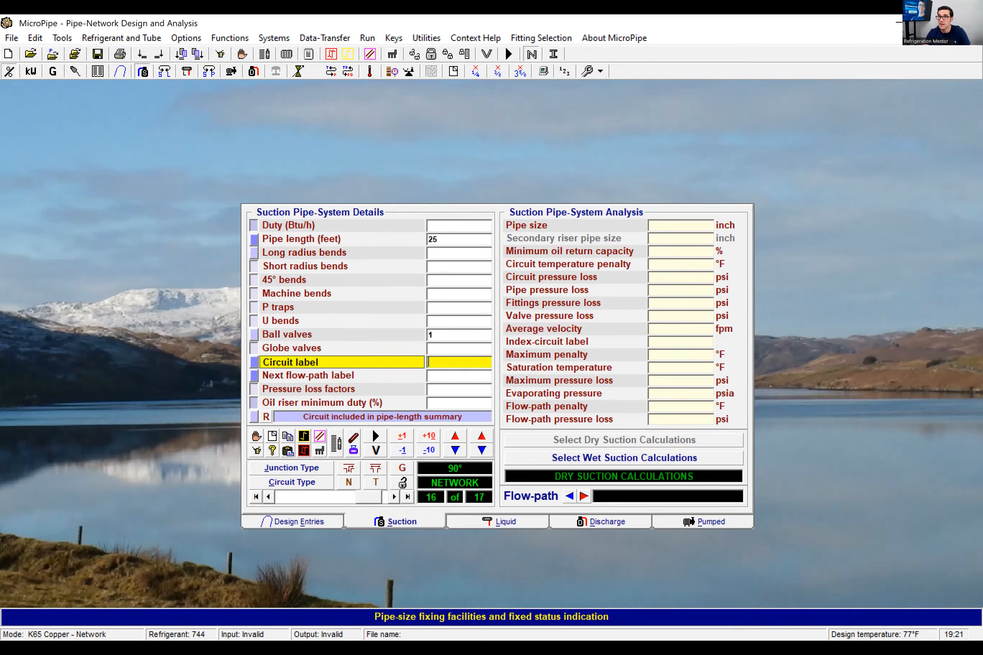
pyautogui.write('16')
pyautogui.press('Return')
pyautogui.write('17')
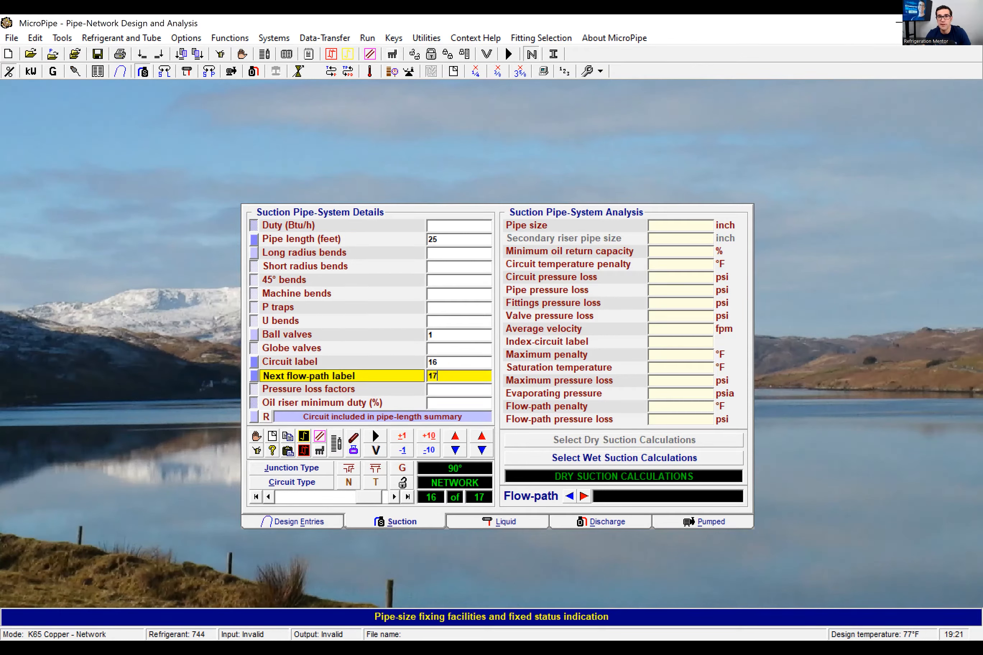
# - Define final network circuit 17 with 60 feet of pipe, 1 long radius bend and circuit label 17, and run the pipe-sizing analysis
pyautogui.click(394, 497)
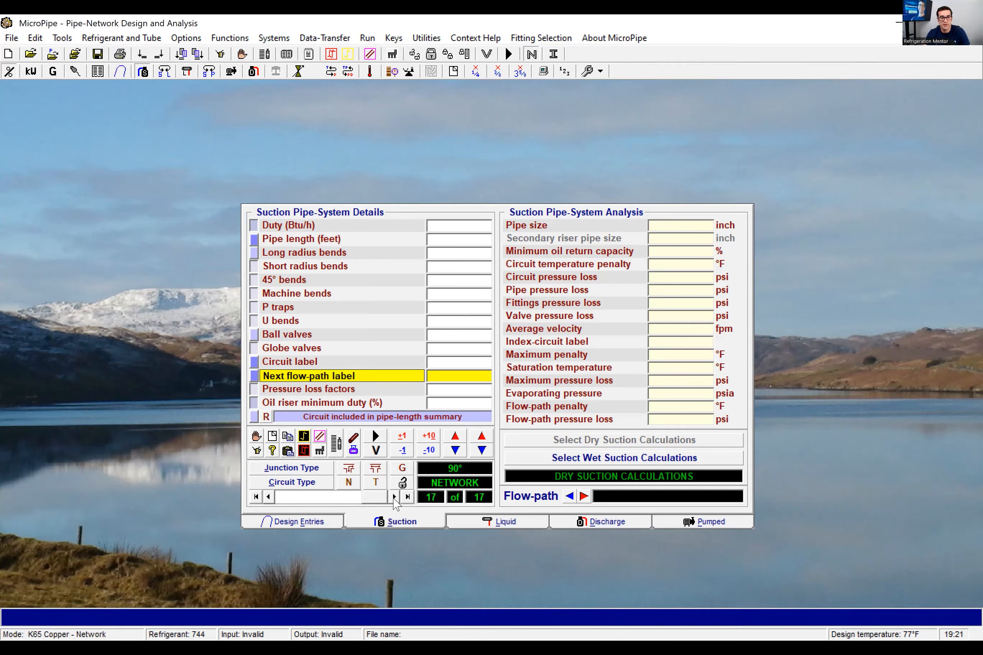
pyautogui.press('Return')
pyautogui.write('6')
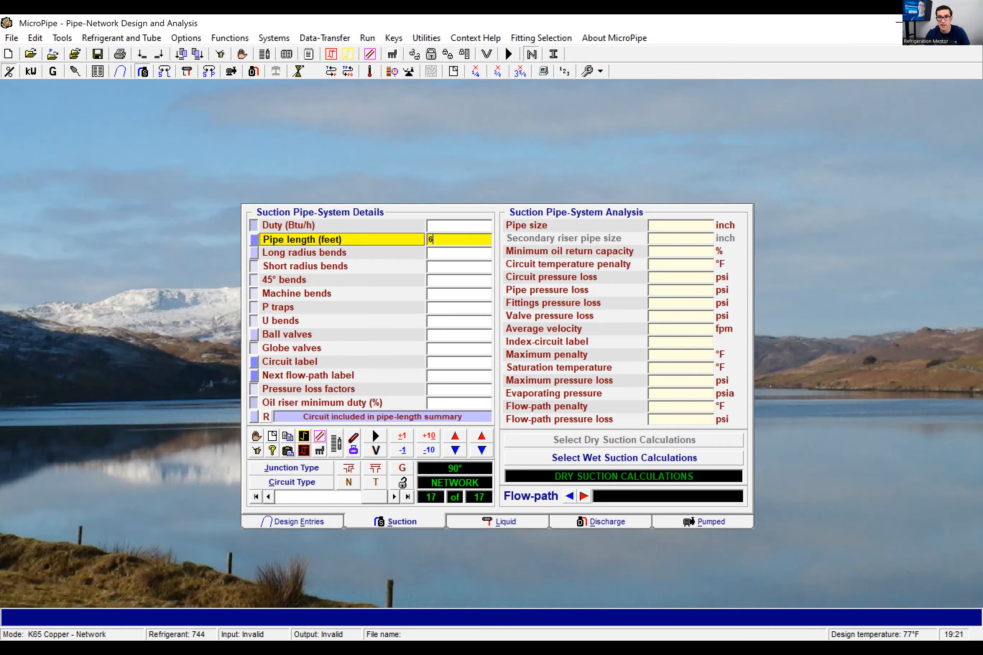
pyautogui.write('0')
pyautogui.press('Return')
pyautogui.write('1')
pyautogui.press('Return')
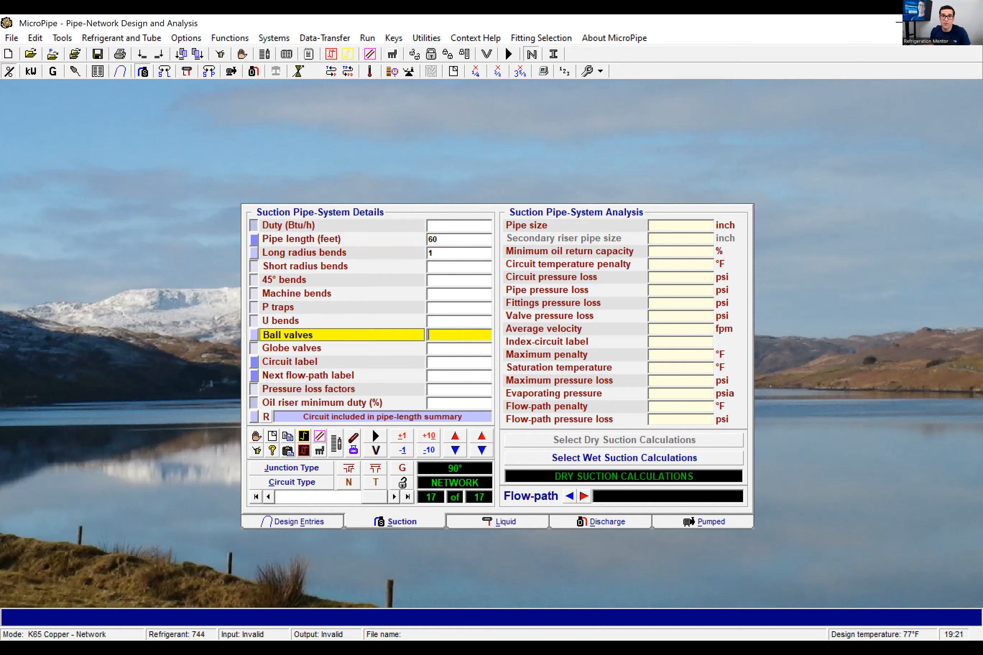
pyautogui.press('Return')
pyautogui.write('17')
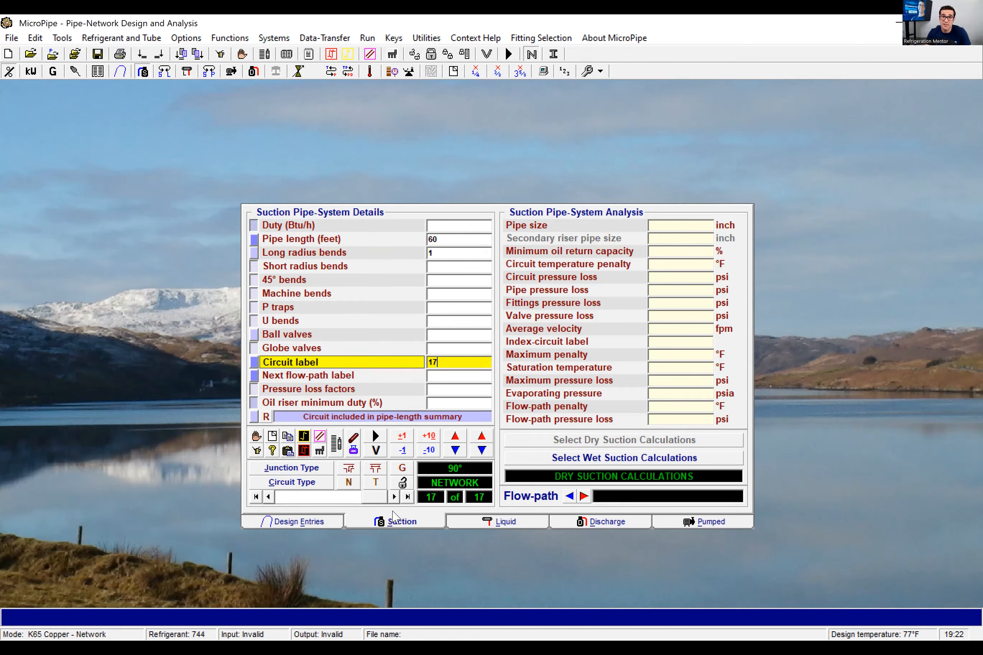
pyautogui.click(374, 434)
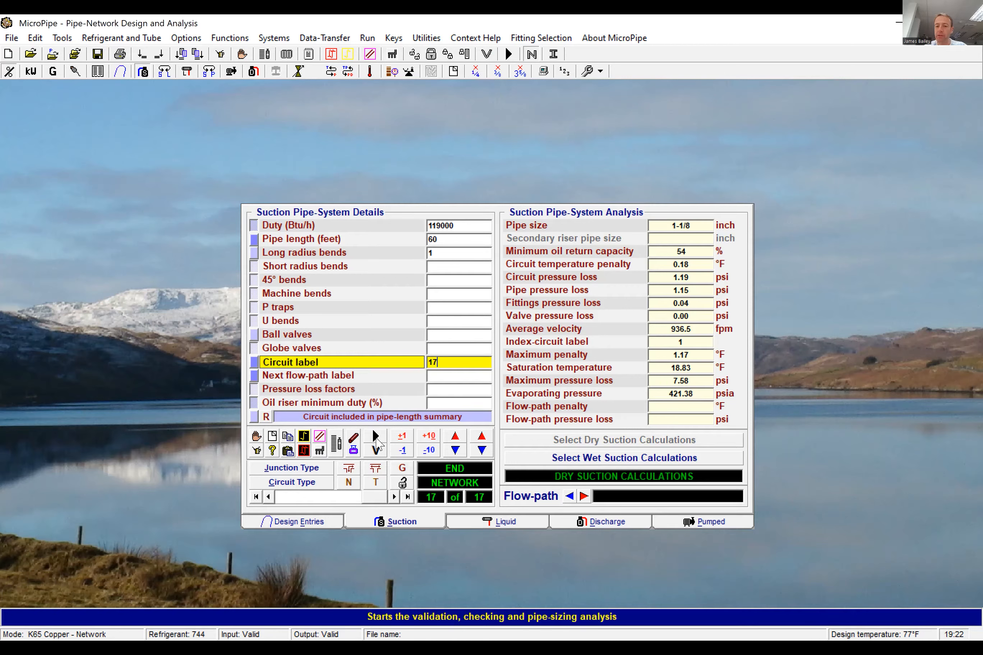
# - Review the sizing results circuit by circuit from circuit 1 to 17, checking pipe sizes, penalties, riser oil return and flow paths
pyautogui.moveTo(375, 496); pyautogui.dragTo(286, 505)
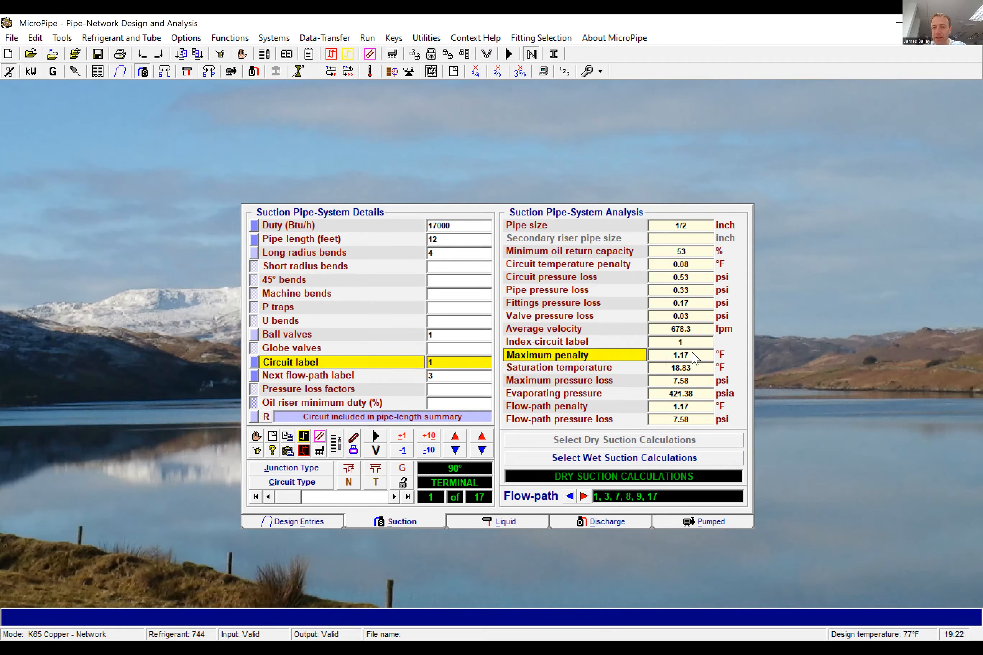
pyautogui.click(394, 497)
pyautogui.click(394, 497)
pyautogui.click(395, 497)
pyautogui.click(394, 497)
pyautogui.click(394, 497)
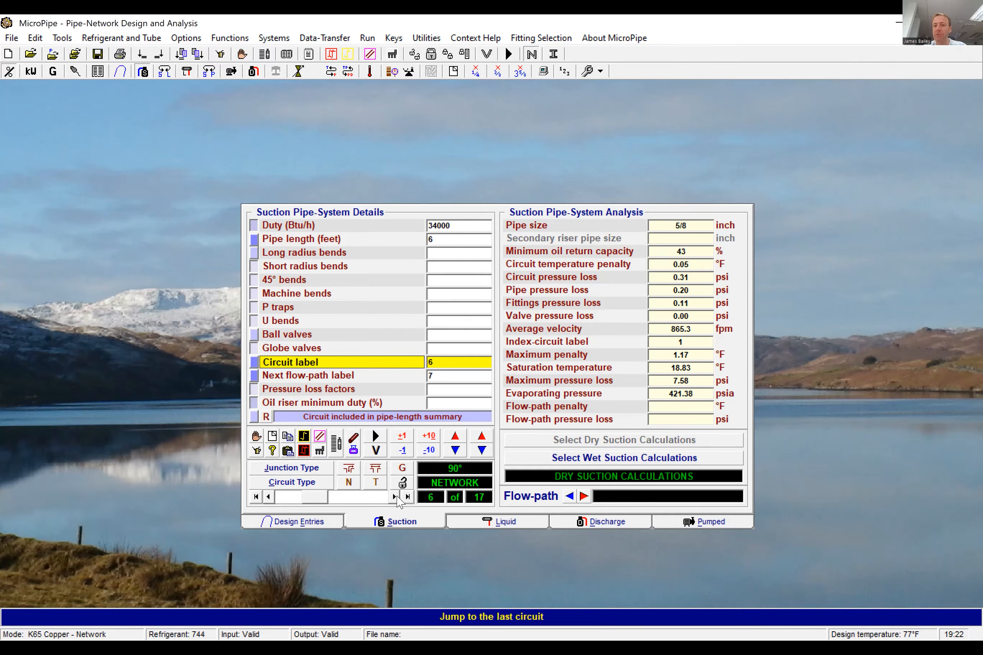
pyautogui.click(397, 498)
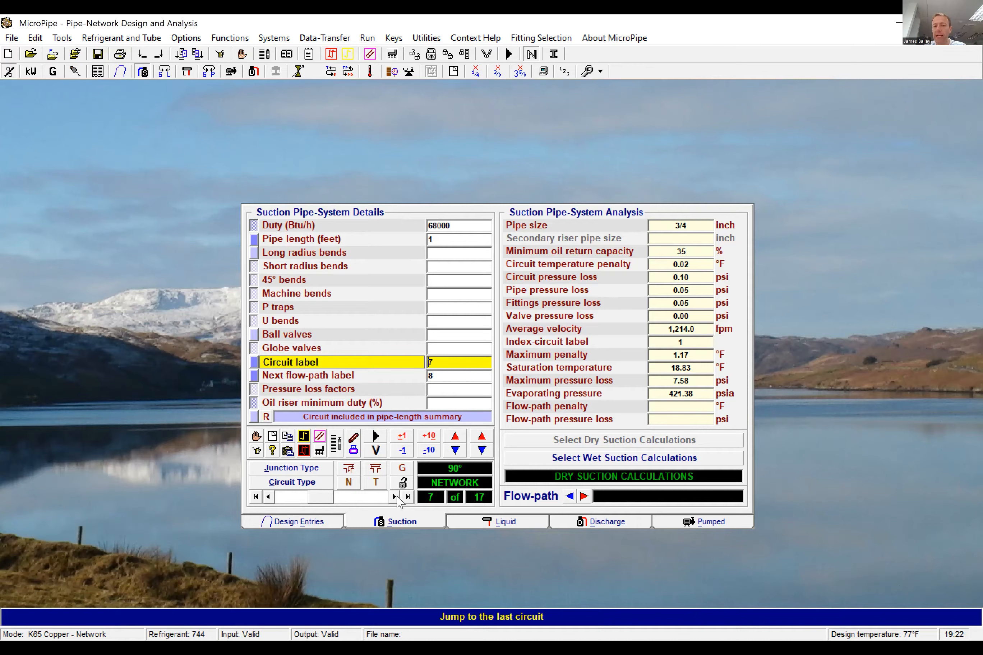
pyautogui.click(396, 497)
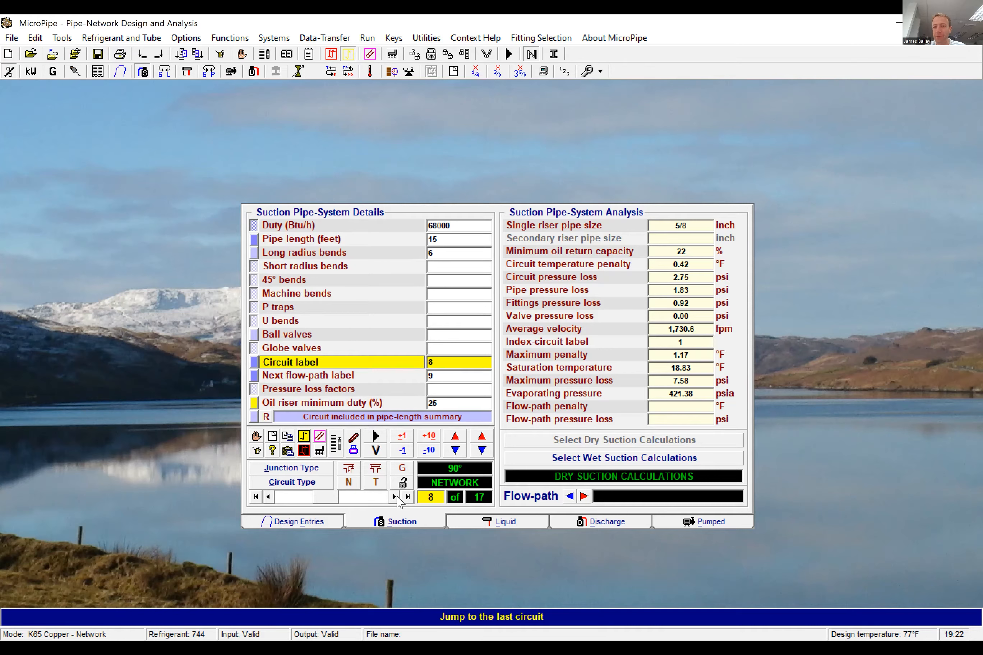
pyautogui.click(396, 497)
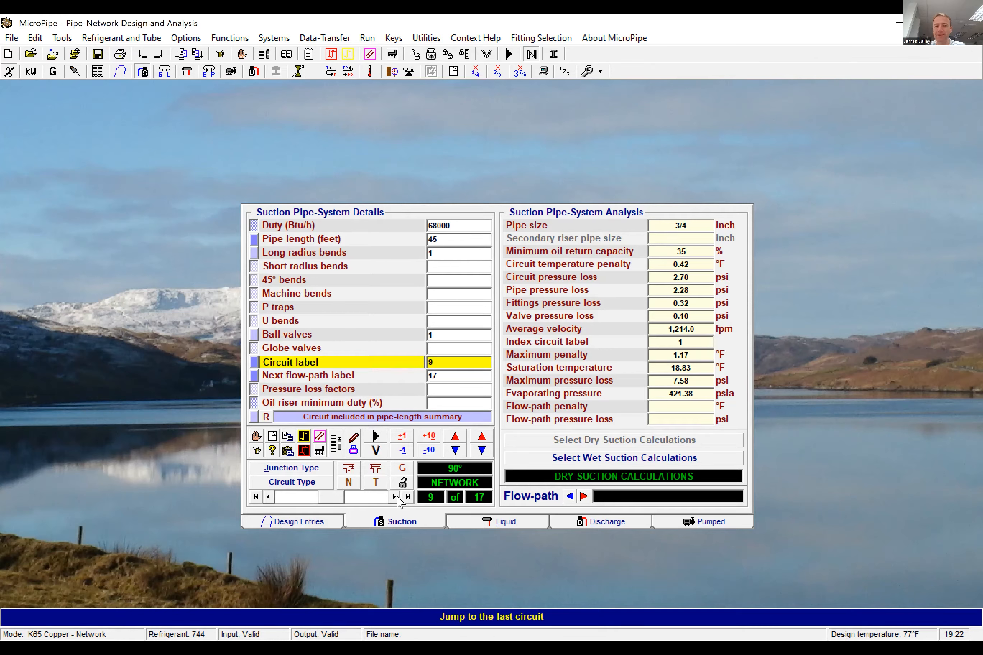
pyautogui.click(396, 497)
pyautogui.click(396, 497)
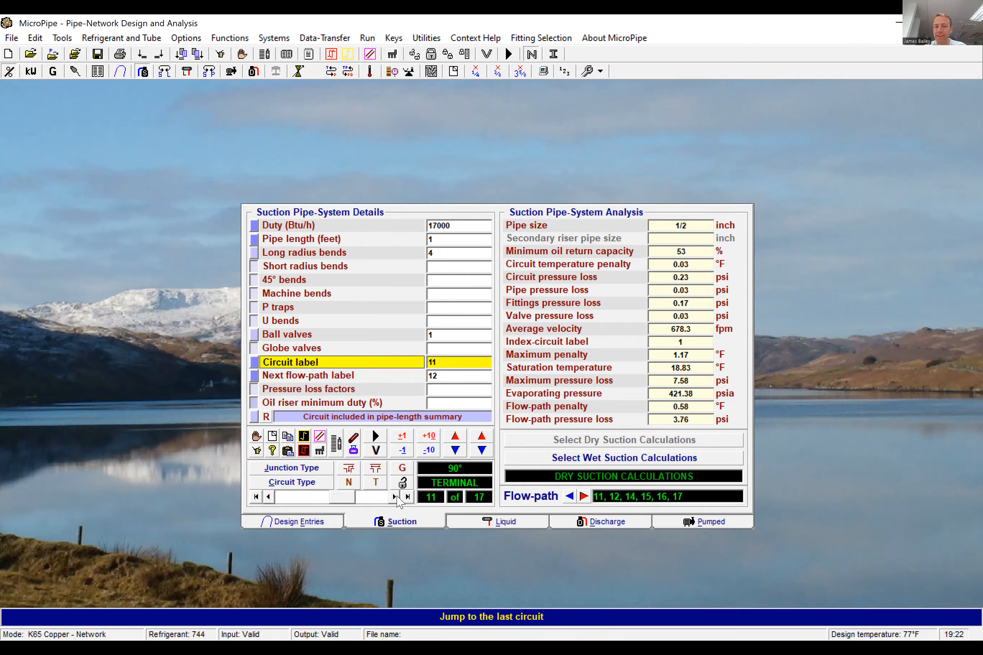
pyautogui.click(396, 497)
pyautogui.click(396, 497)
pyautogui.click(396, 498)
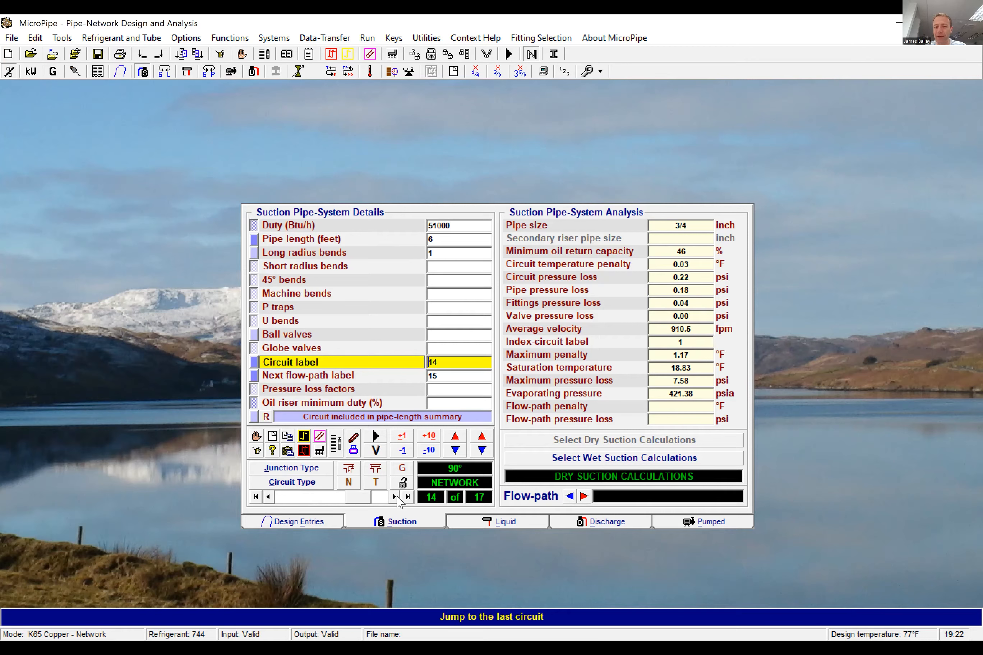
pyautogui.click(396, 497)
pyautogui.click(395, 497)
pyautogui.click(396, 497)
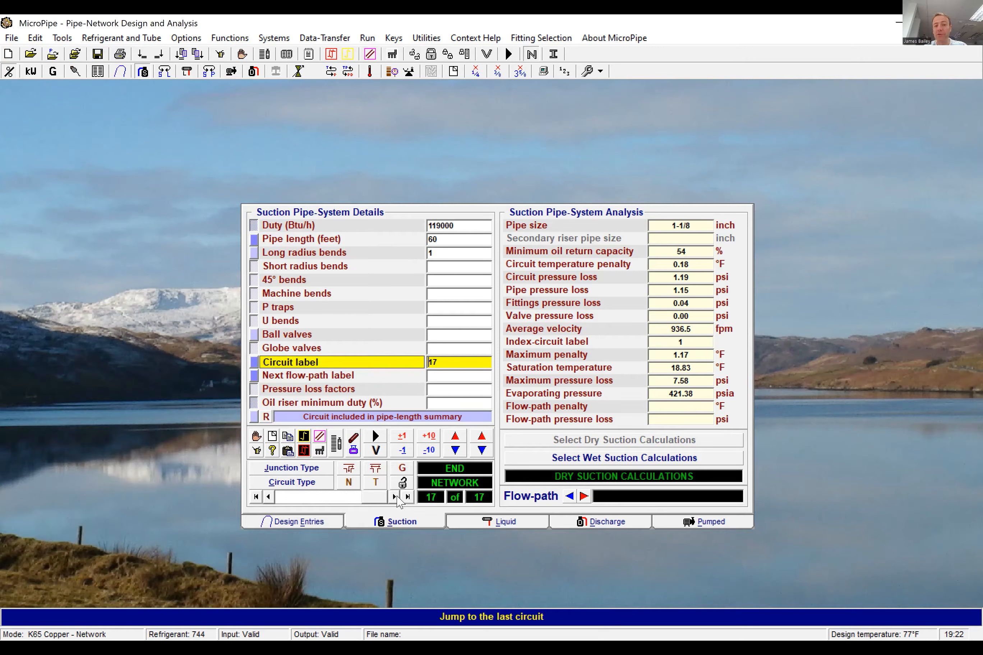
# - Start saving the suction file and set its project references to project Demo 4 and reference MT Suction
pyautogui.click(13, 38)
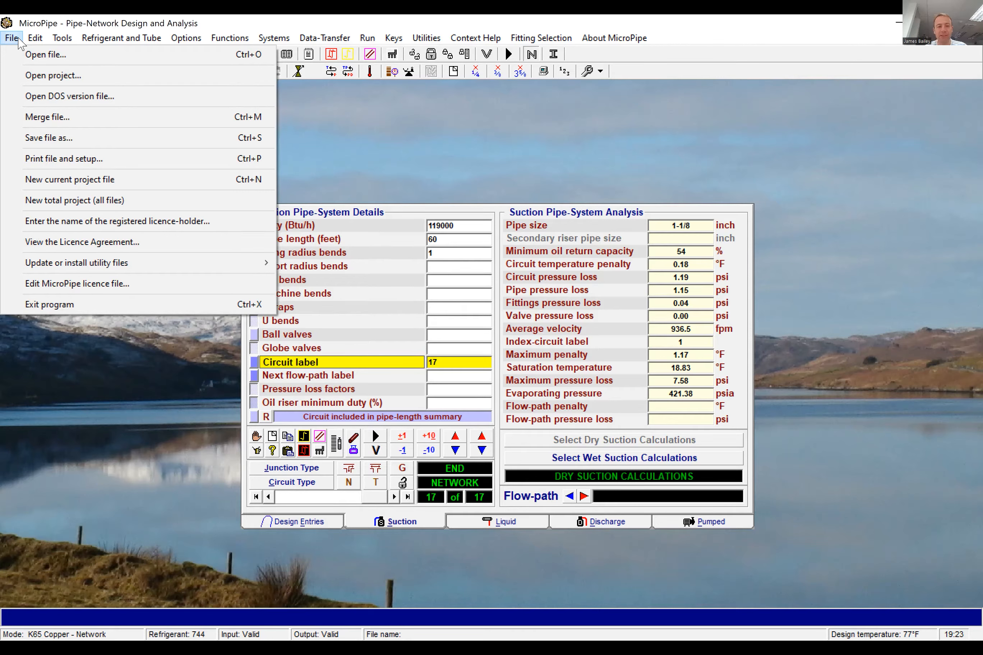
pyautogui.click(50, 140)
pyautogui.click(524, 384)
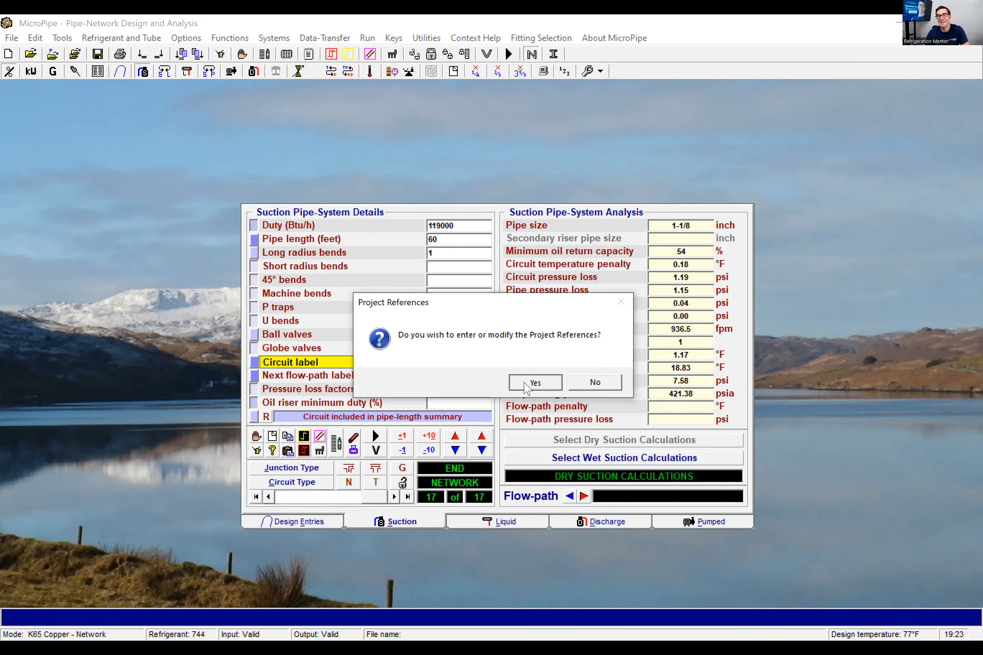
pyautogui.press('BackSpace')
pyautogui.write('4')
pyautogui.click(323, 359)
pyautogui.press('BackSpace')
pyautogui.press('BackSpace')
pyautogui.write('MT Suction')
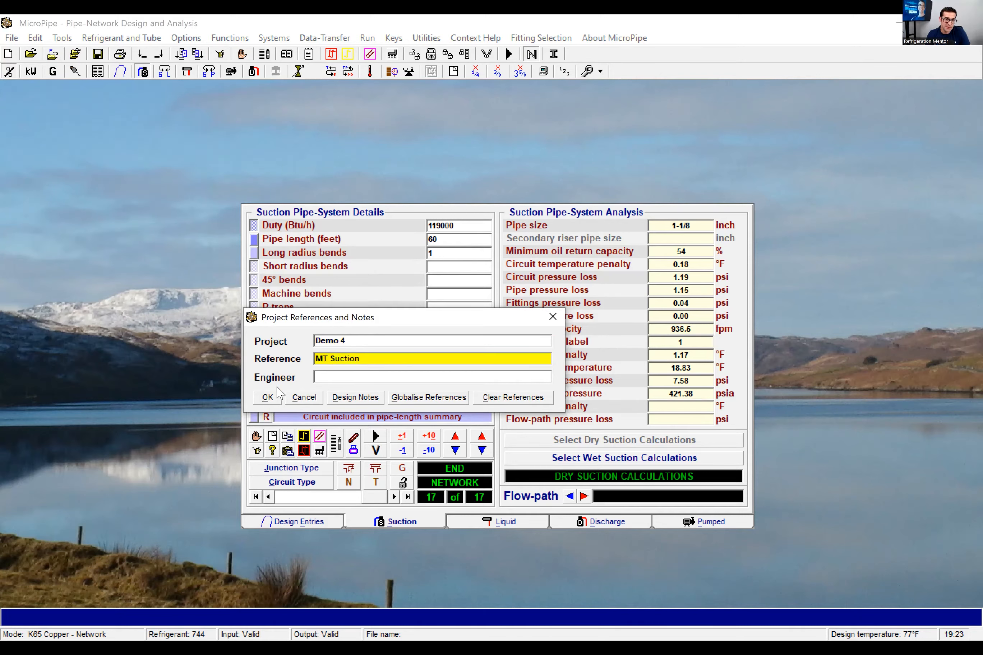
pyautogui.click(269, 397)
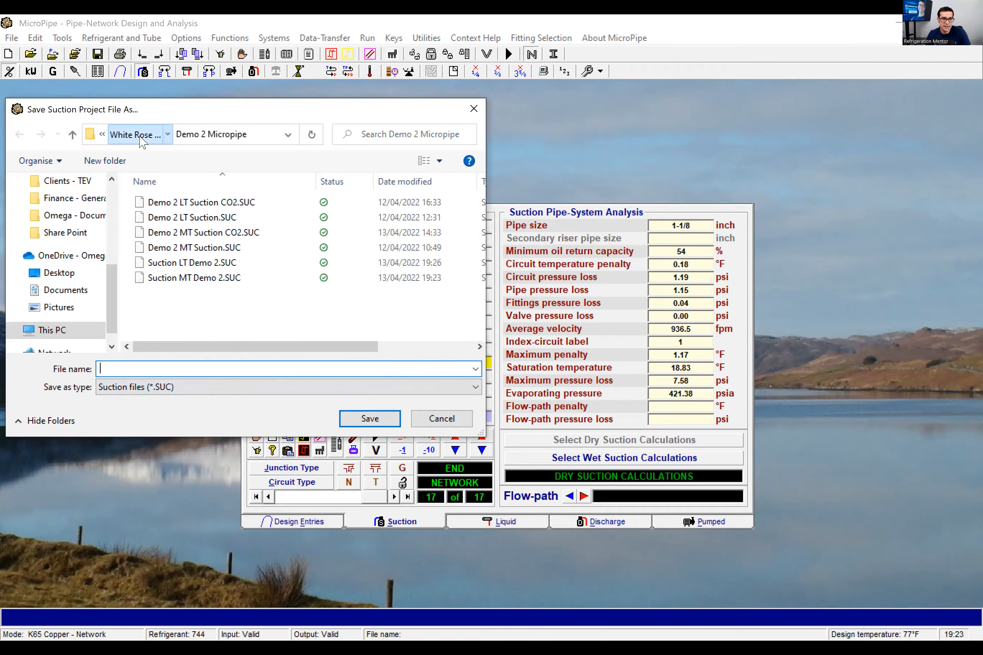
# - Save the suction file as MT Suction in the Mini-Series 5 of 5 folder
pyautogui.click(141, 136)
pyautogui.scroll(-1, 482, 236)
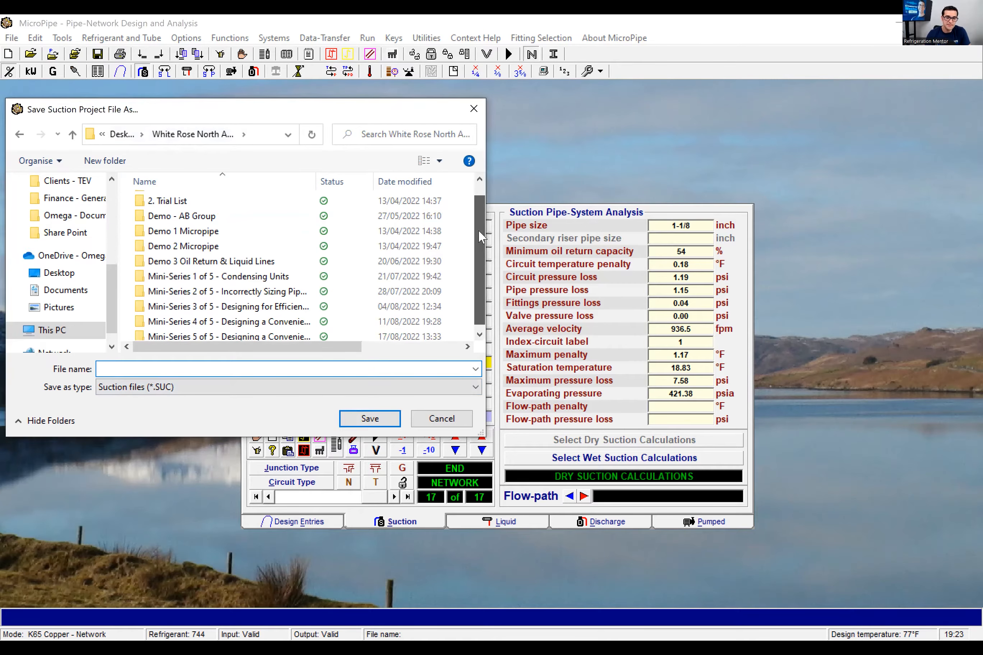
pyautogui.scroll(-1, 482, 253)
pyautogui.doubleClick(285, 333)
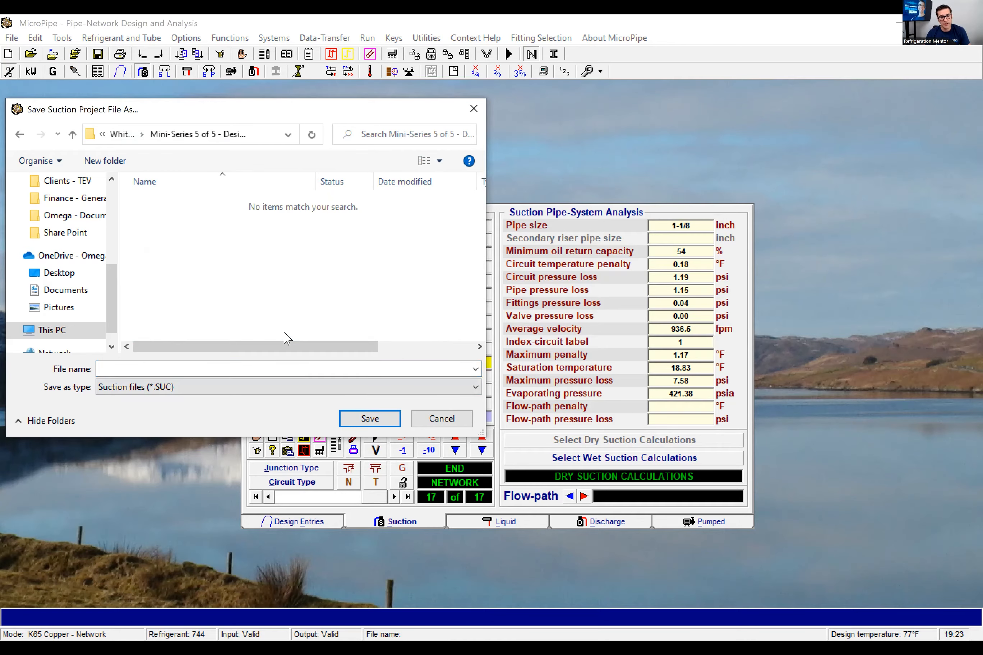
pyautogui.click(259, 368)
pyautogui.write('MT Suction')
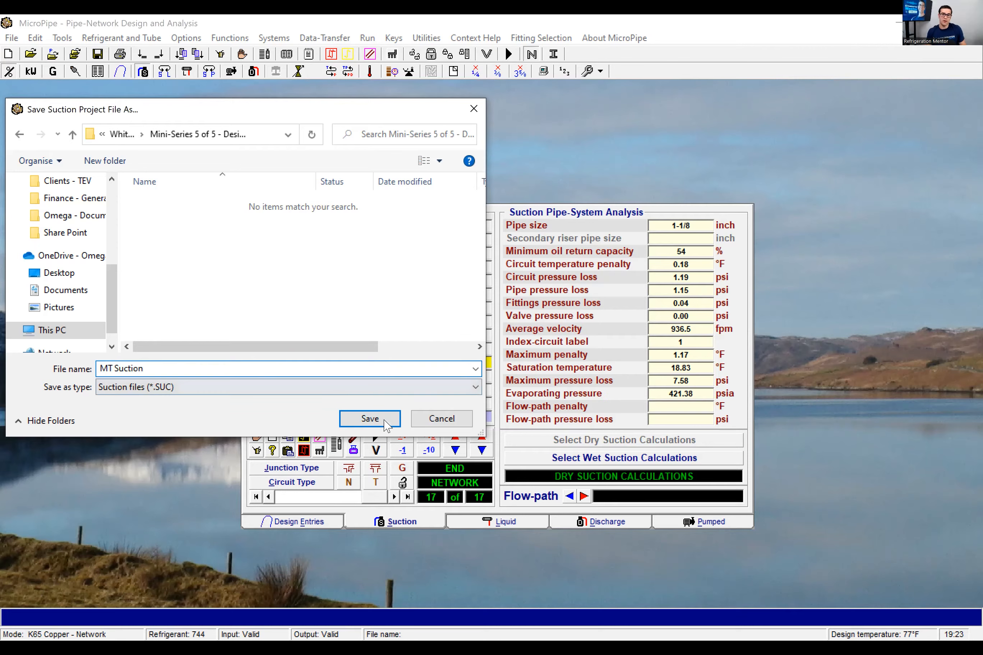
pyautogui.click(370, 418)
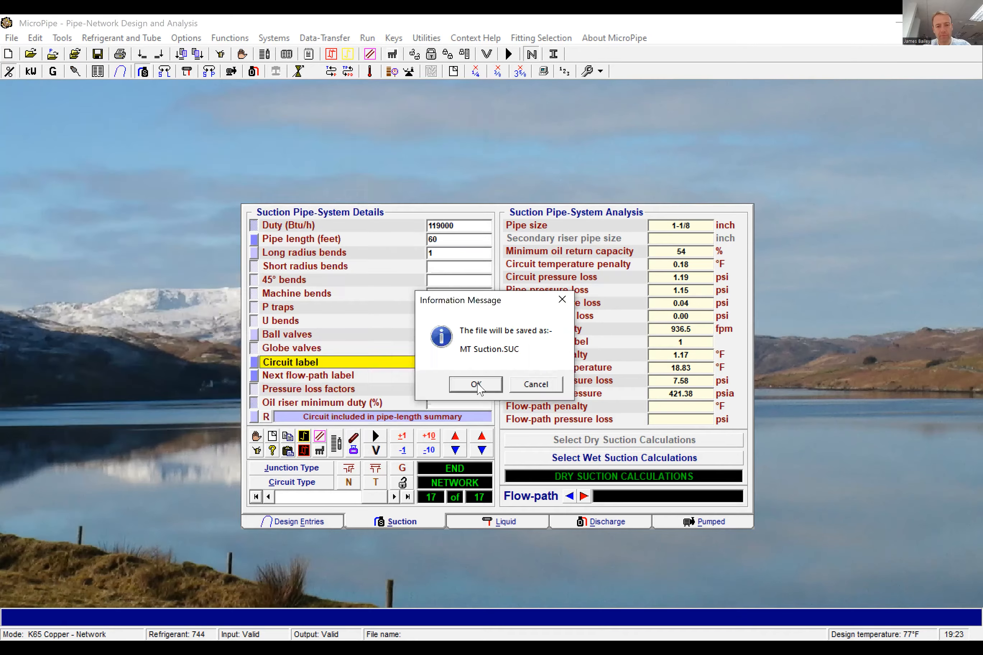
pyautogui.click(477, 385)
# - Start a new suction project with a dry suction evaporating temperature of -22 °F, and check the tube and refrigerant selection
pyautogui.click(9, 54)
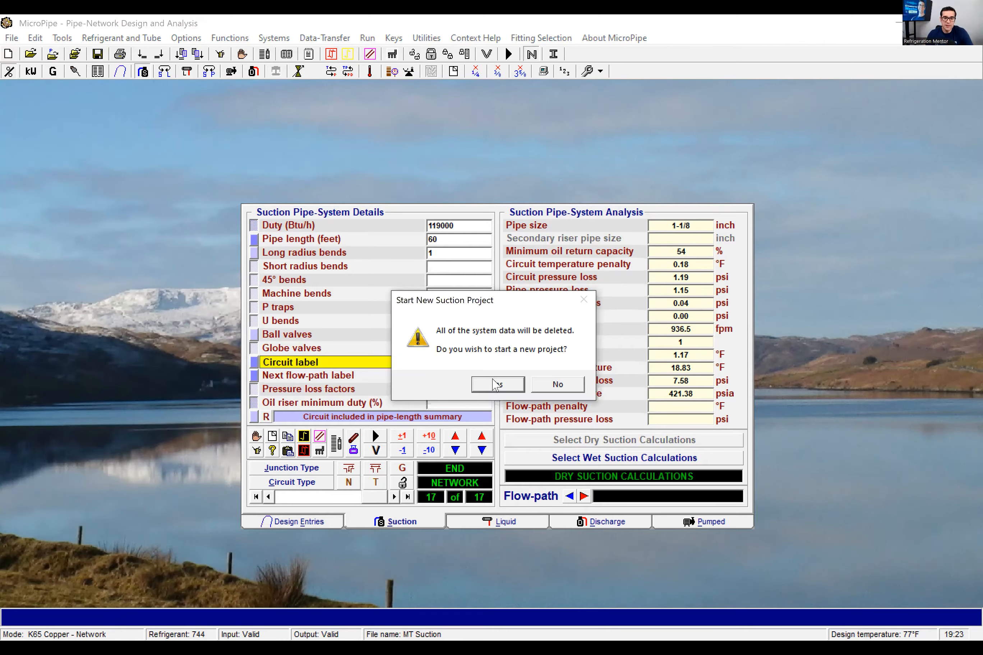
pyautogui.click(496, 385)
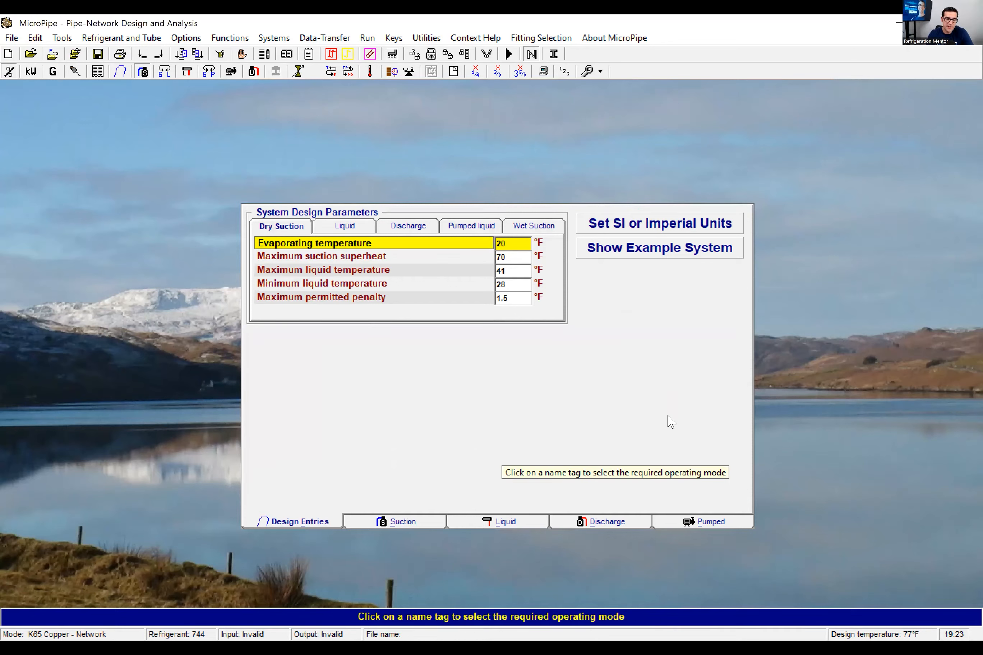
pyautogui.write('-2')
pyautogui.press('Delete')
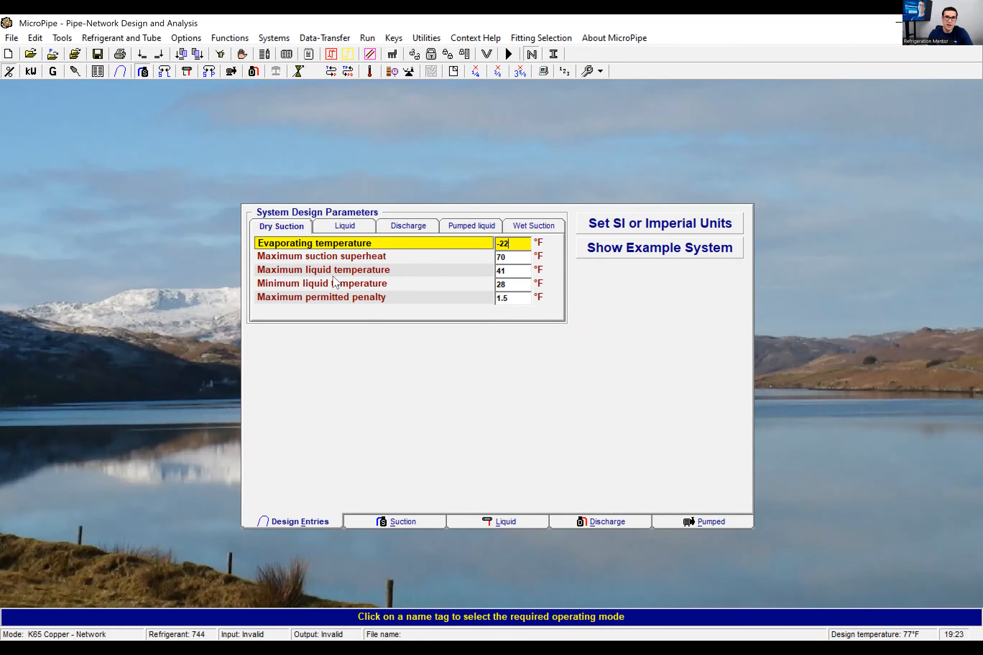
pyautogui.click(144, 38)
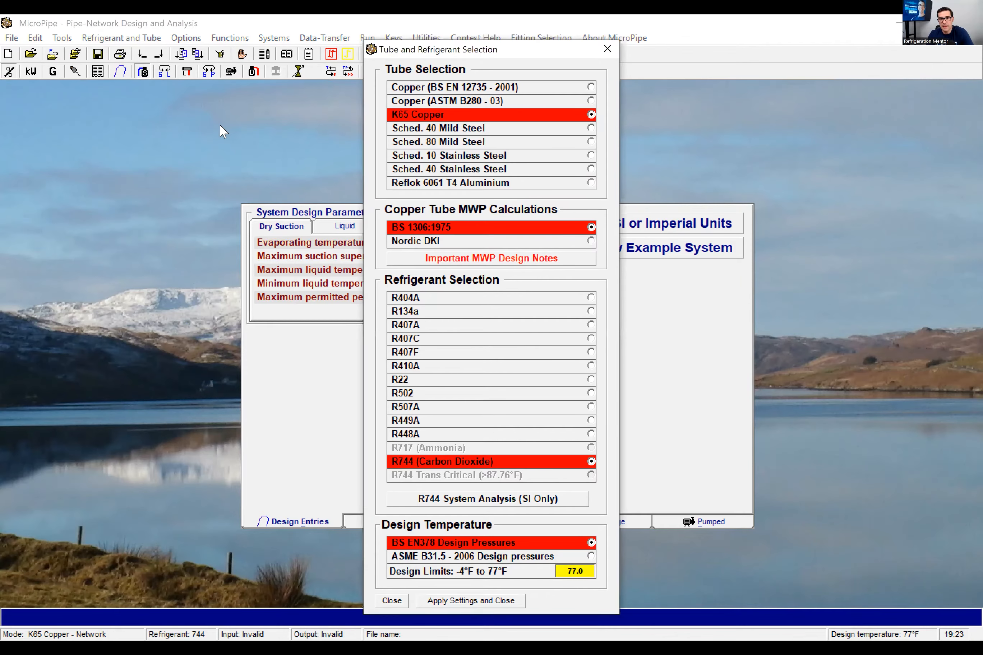
pyautogui.click(607, 49)
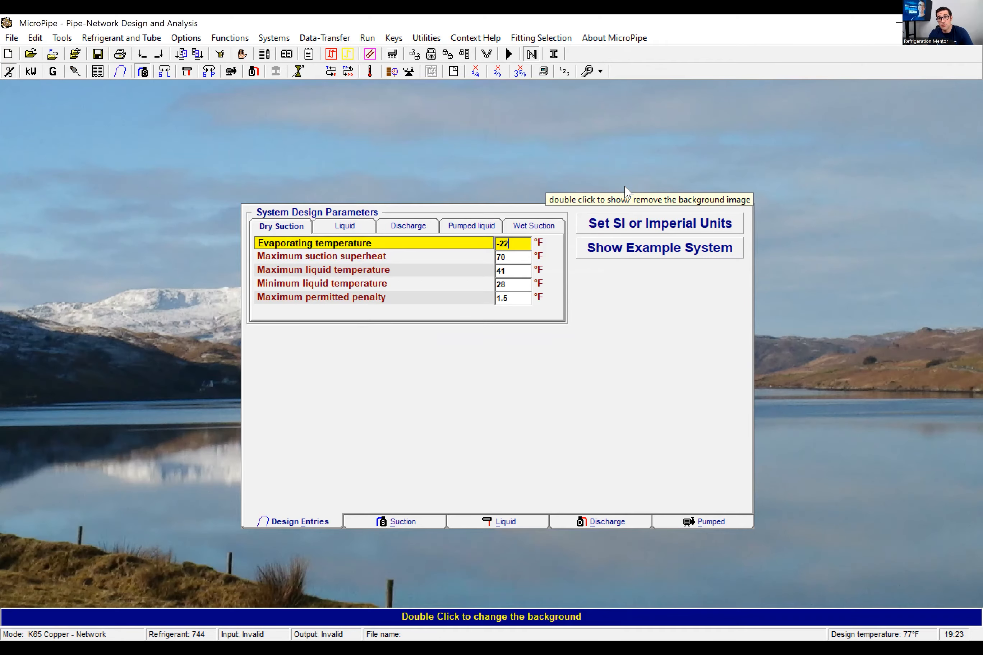
# - Extend the new suction system to 7 circuits and make circuit 1 a terminal circuit
pyautogui.click(404, 523)
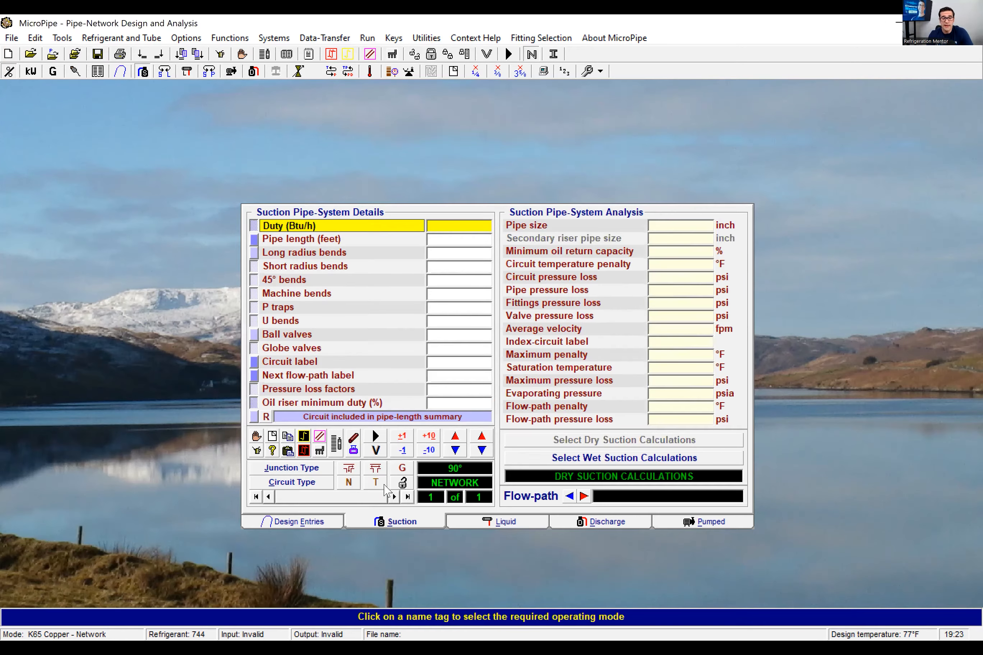
pyautogui.click(400, 442)
pyautogui.click(399, 442)
pyautogui.click(400, 442)
pyautogui.click(400, 442)
pyautogui.click(400, 443)
pyautogui.click(400, 443)
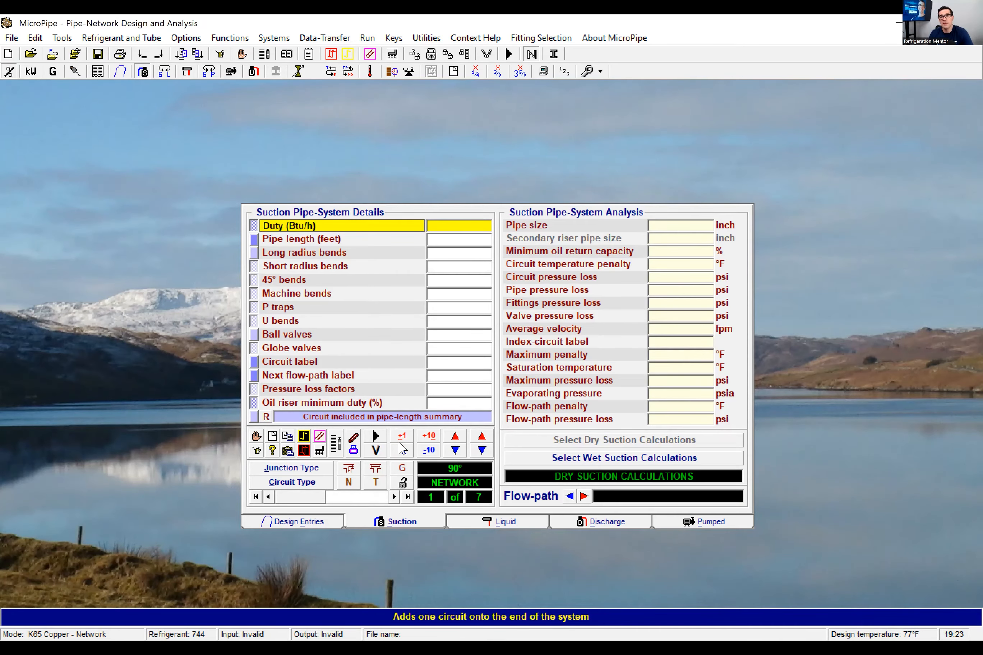
pyautogui.hotkey('alt', 'c')
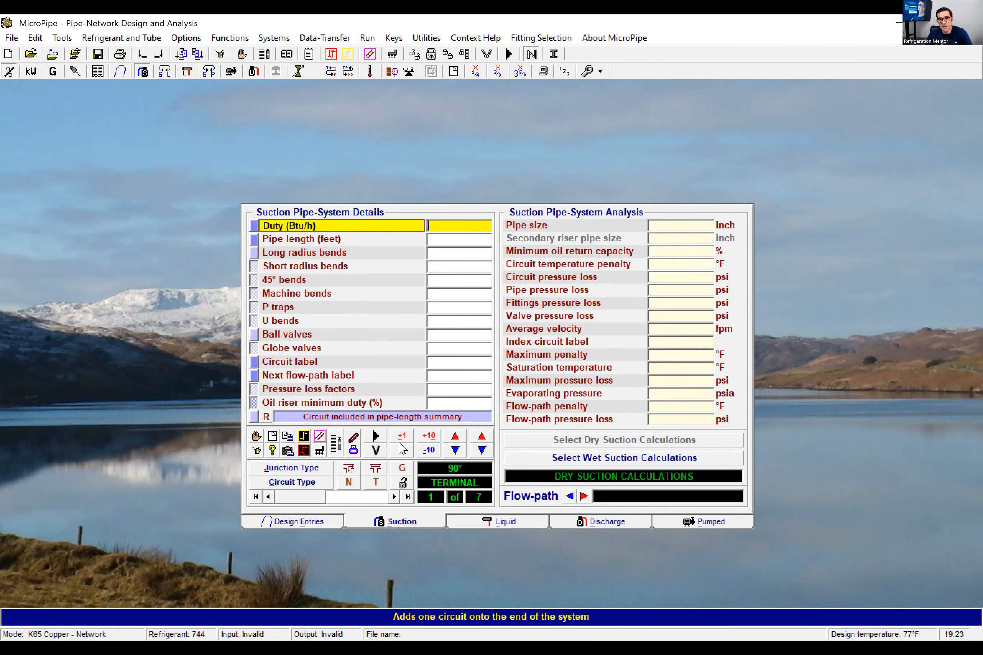
# - Give circuit 1 a duty of 10250 Btu/h, a pipe length of 12 feet and 4 long radius bends
pyautogui.press('Return')
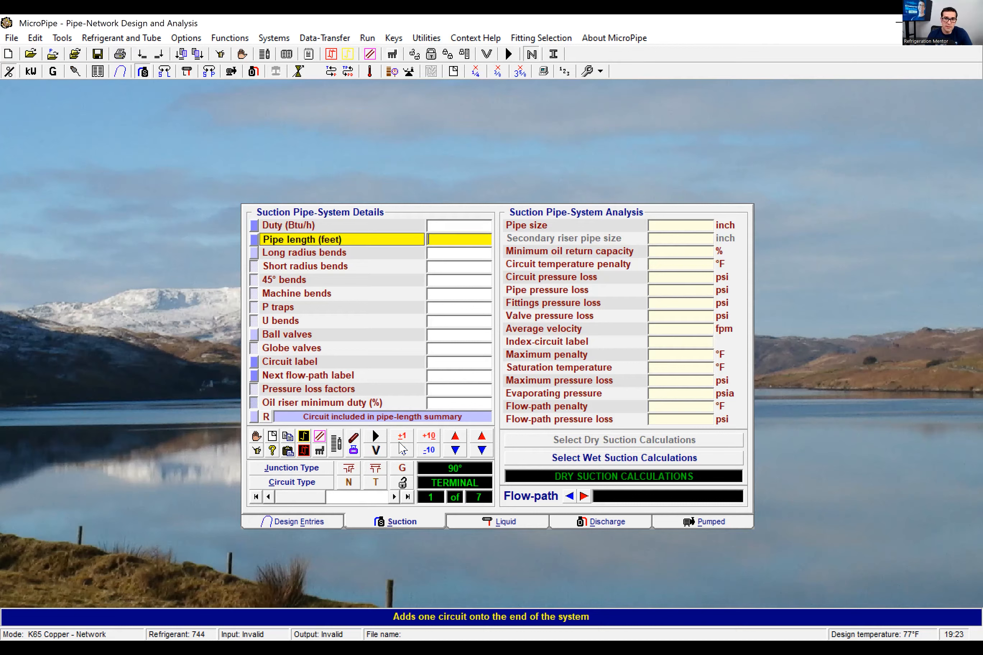
pyautogui.press('Up')
pyautogui.write('10250')
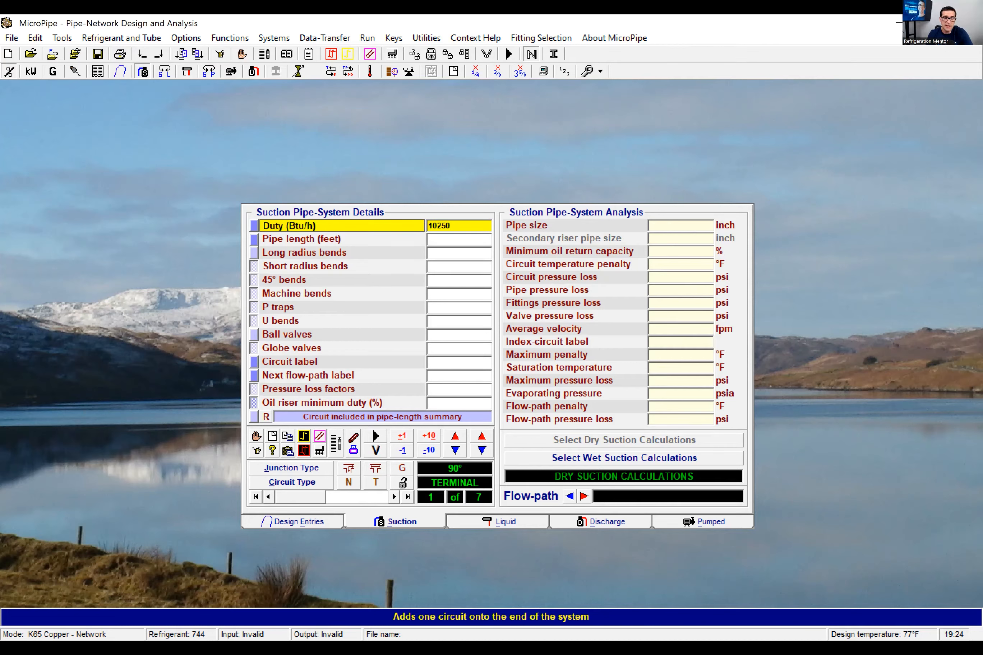
pyautogui.press('Return')
pyautogui.write('12')
pyautogui.press('Return')
pyautogui.write('4')
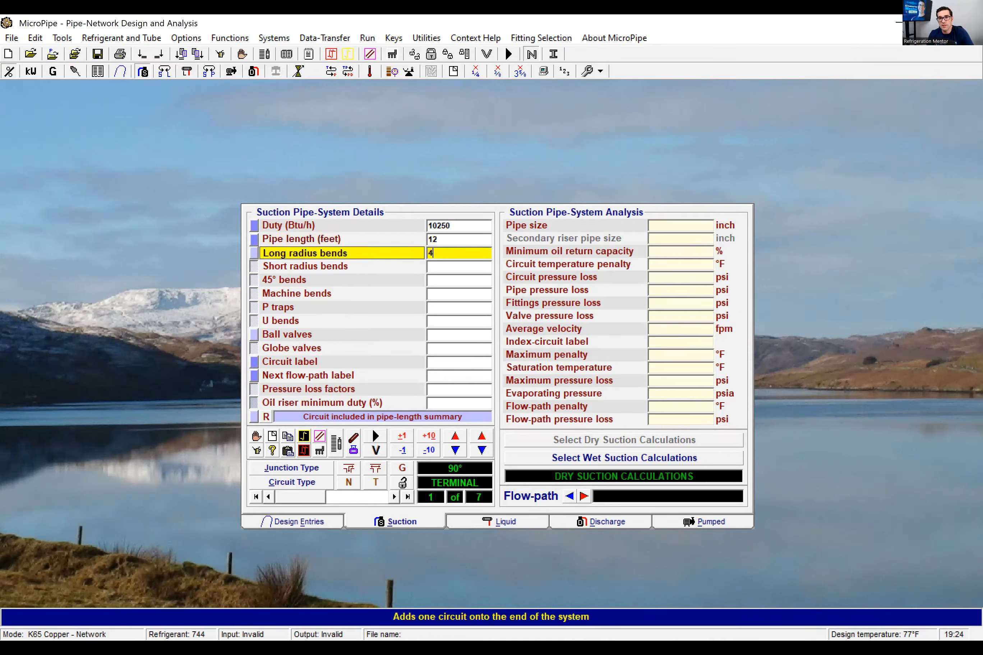
# - Give circuit 1 one ball valve, circuit label 1 and next flow-path label 3
pyautogui.press('Return')
pyautogui.write('1')
pyautogui.press('Return')
pyautogui.write('1')
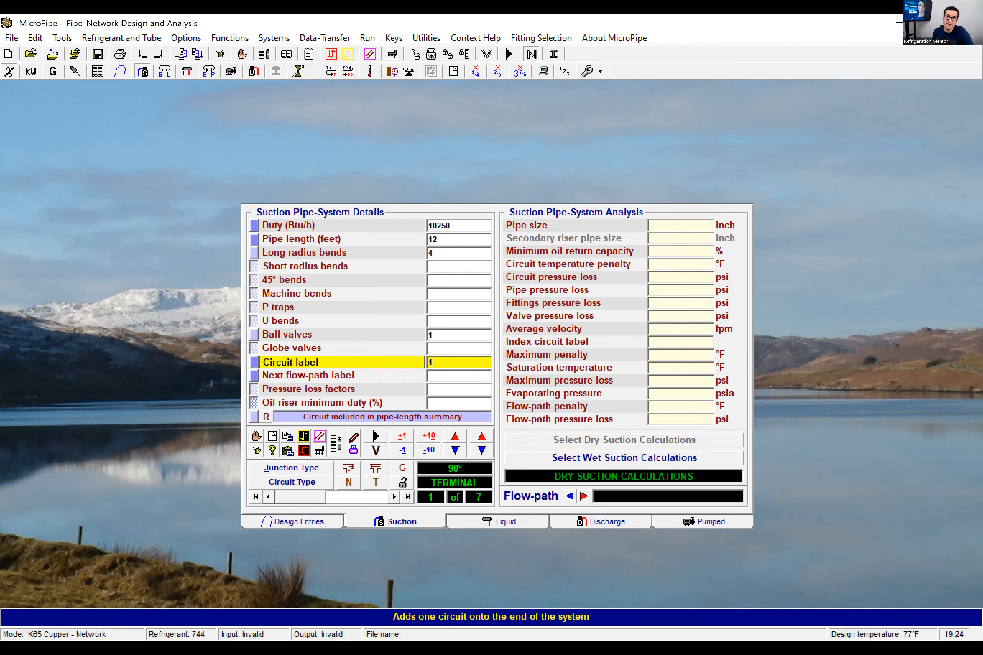
pyautogui.press('Return')
pyautogui.write('3')
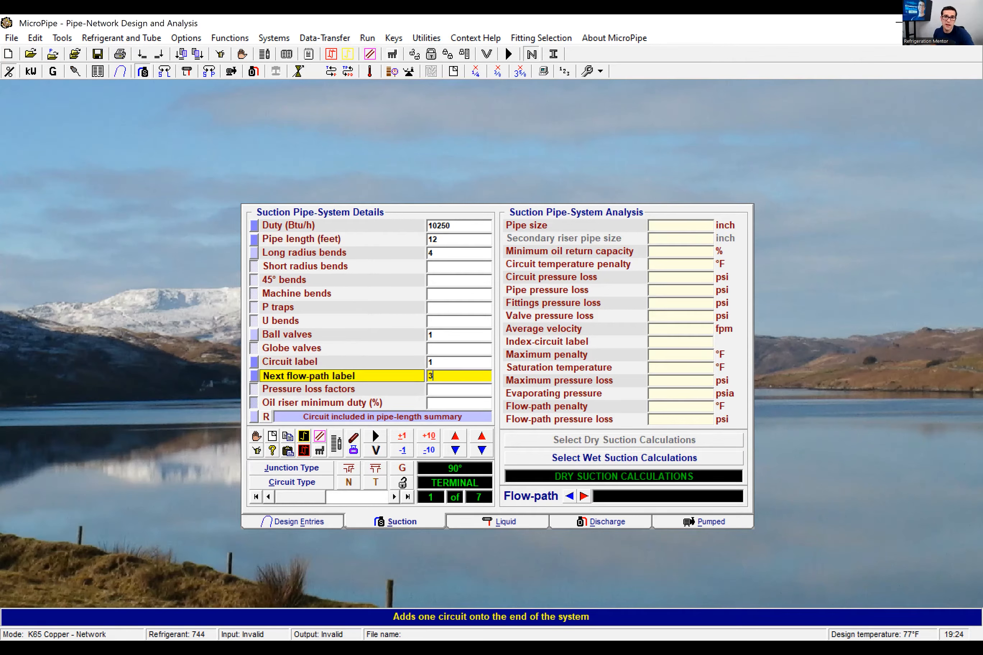
# - Define circuit 2 with duty 10250 Btu/h, pipe length 1 foot, 4 long radius bends, 1 ball valve, circuit label 2 and next flow-path label 3
pyautogui.click(391, 499)
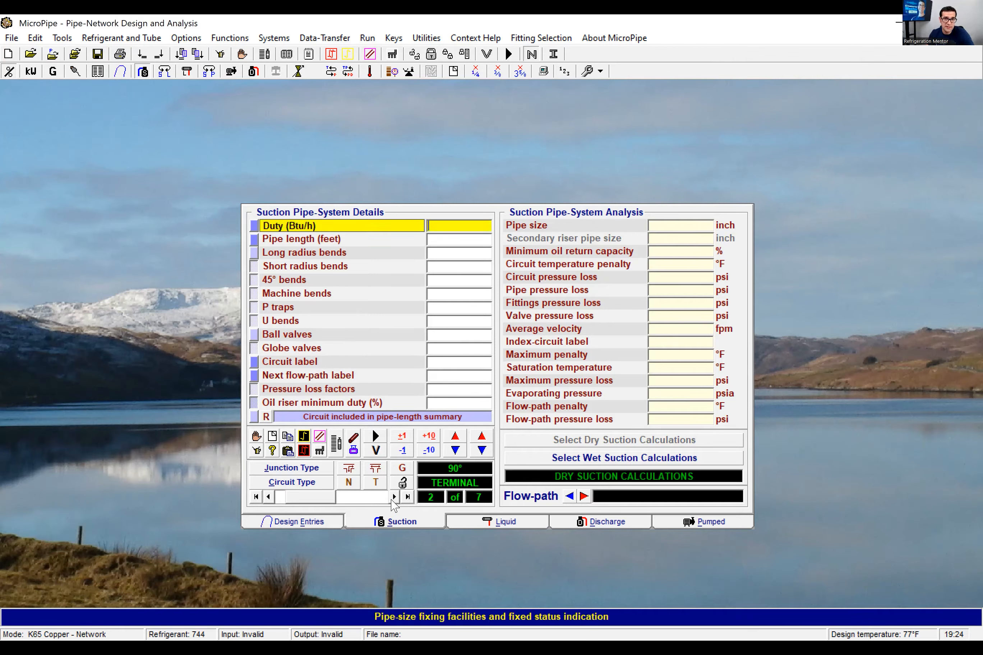
pyautogui.write('10250')
pyautogui.press('Return')
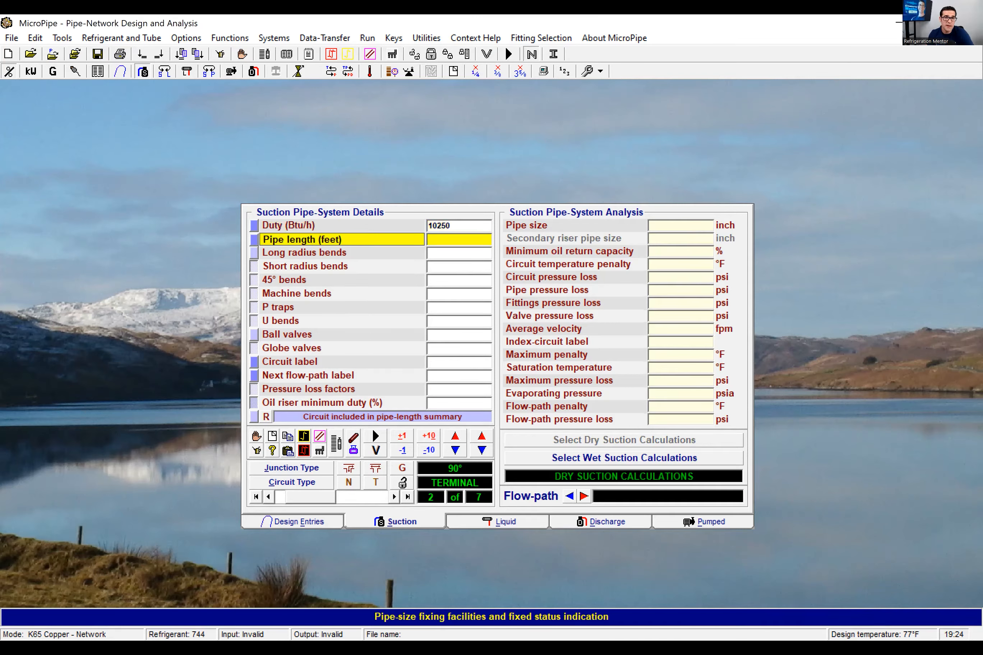
pyautogui.write('1')
pyautogui.press('Return')
pyautogui.write('4')
pyautogui.press('Return')
pyautogui.write('1')
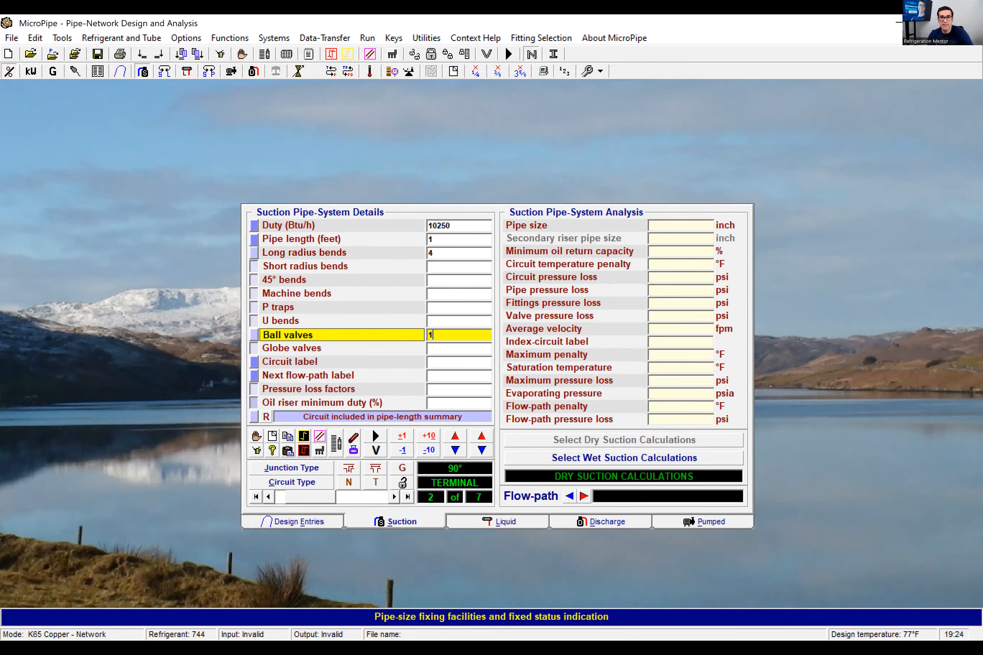
pyautogui.press('Return')
pyautogui.write('2')
pyautogui.press('Return')
pyautogui.write('3')
# - Define circuit 3 as a network circuit with a 2-foot pipe length, circuit label 3 and next flow-path label 5
pyautogui.click(394, 498)
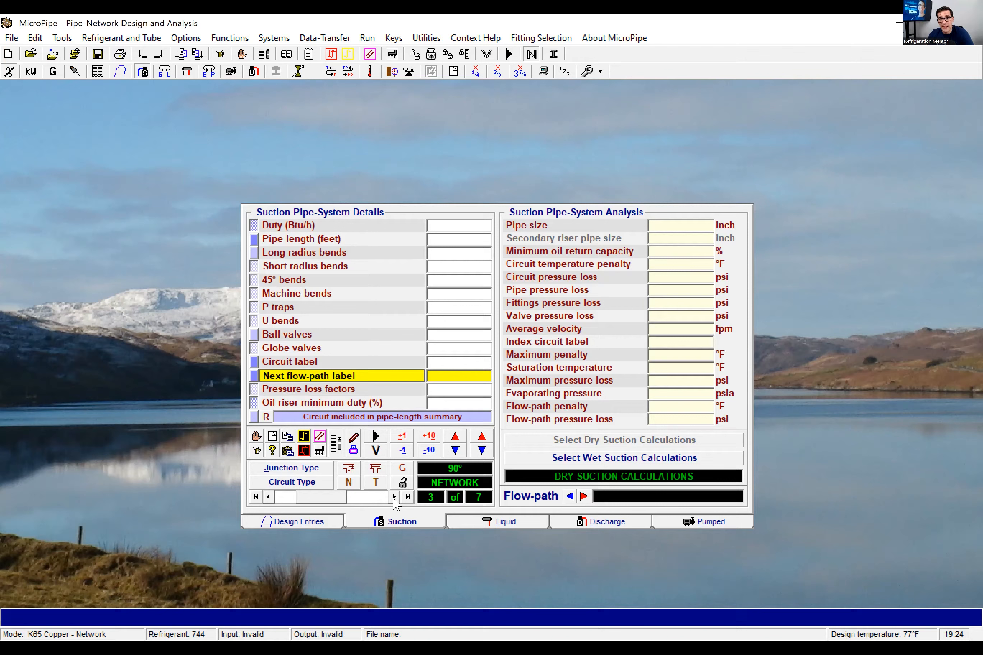
pyautogui.press('Tab')
pyautogui.write('2')
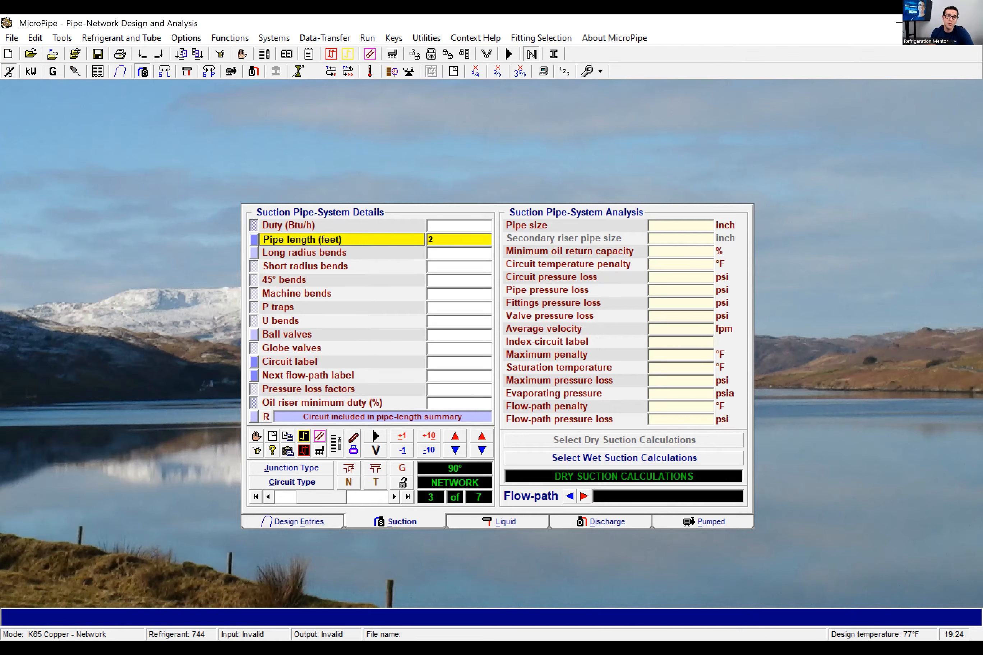
pyautogui.press('Tab')
pyautogui.press('Tab')
pyautogui.press('Tab')
pyautogui.write('3')
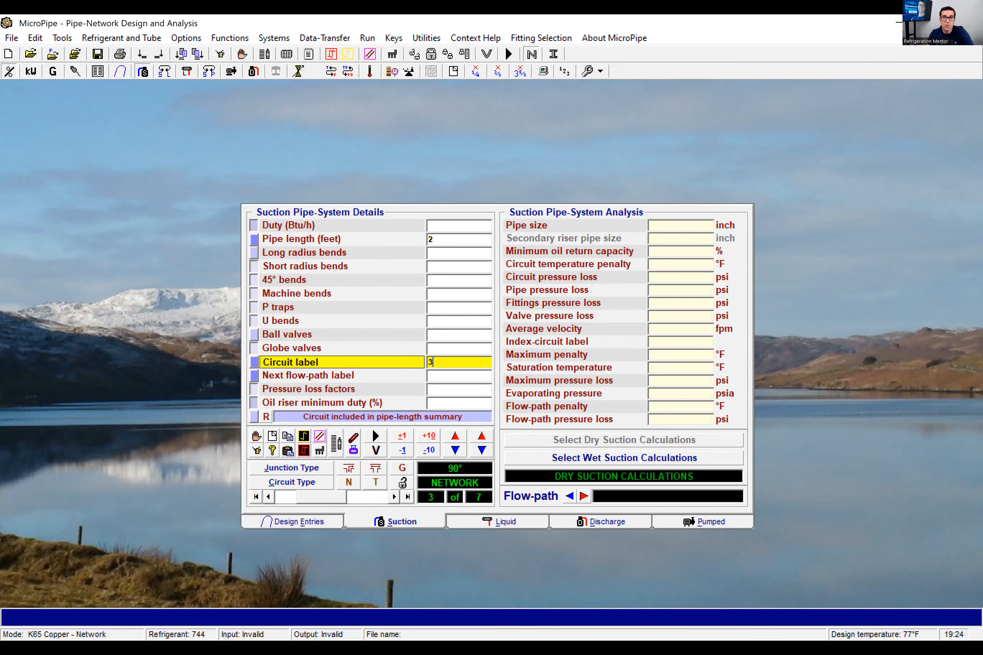
pyautogui.press('Tab')
pyautogui.write('5')
# - Define terminal circuit 4 with duty 10250 Btu/h, length 12 feet, 4 long radius bends, 1 ball valve, label 4 and next flow-path label 5
pyautogui.click(393, 498)
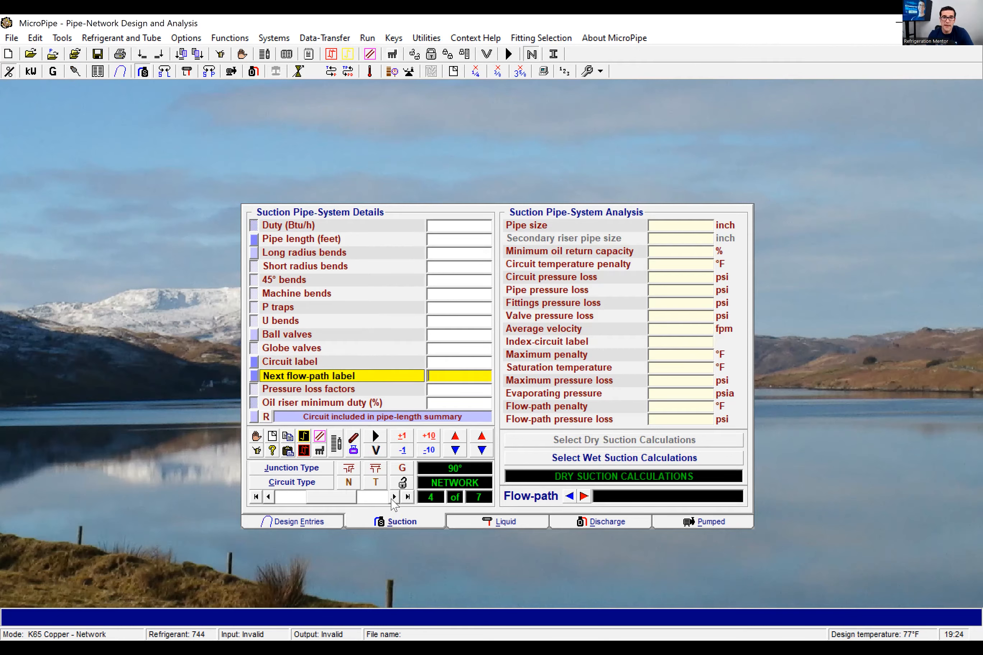
pyautogui.write('10250')
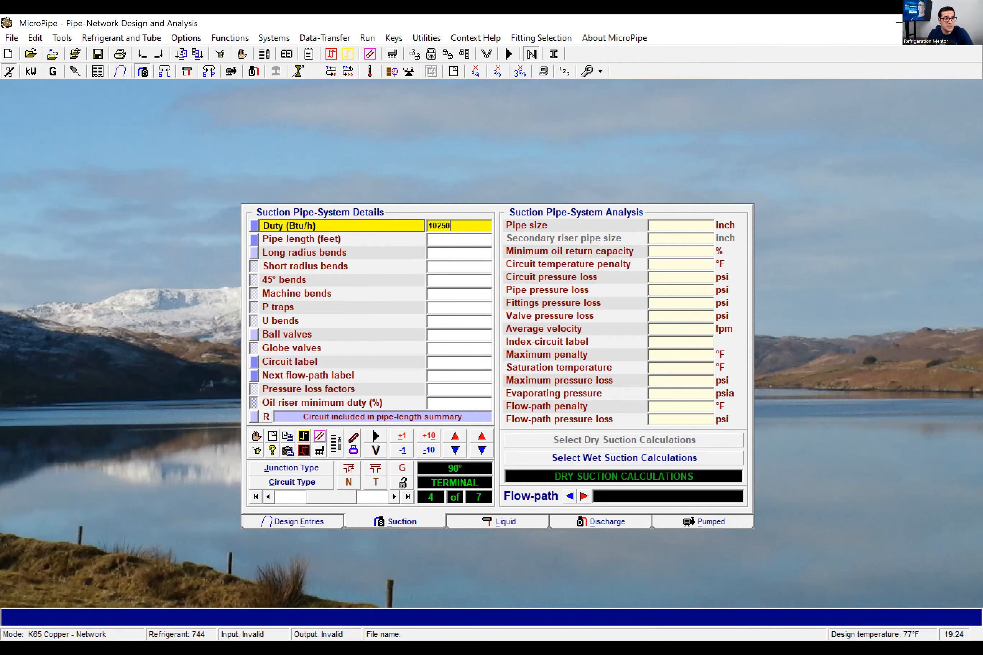
pyautogui.press('Return')
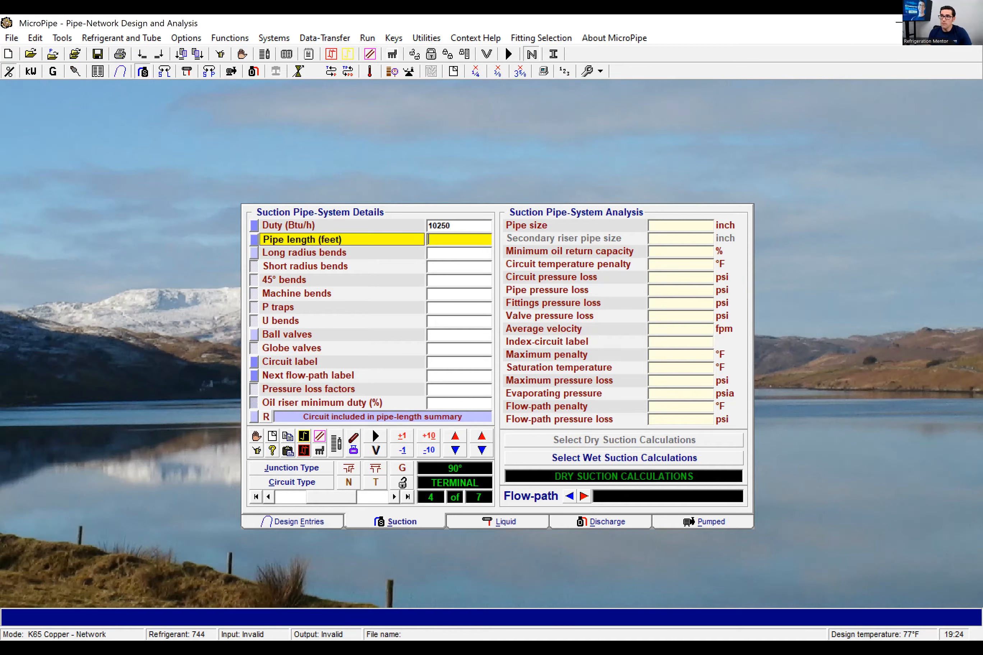
pyautogui.write('12')
pyautogui.press('Return')
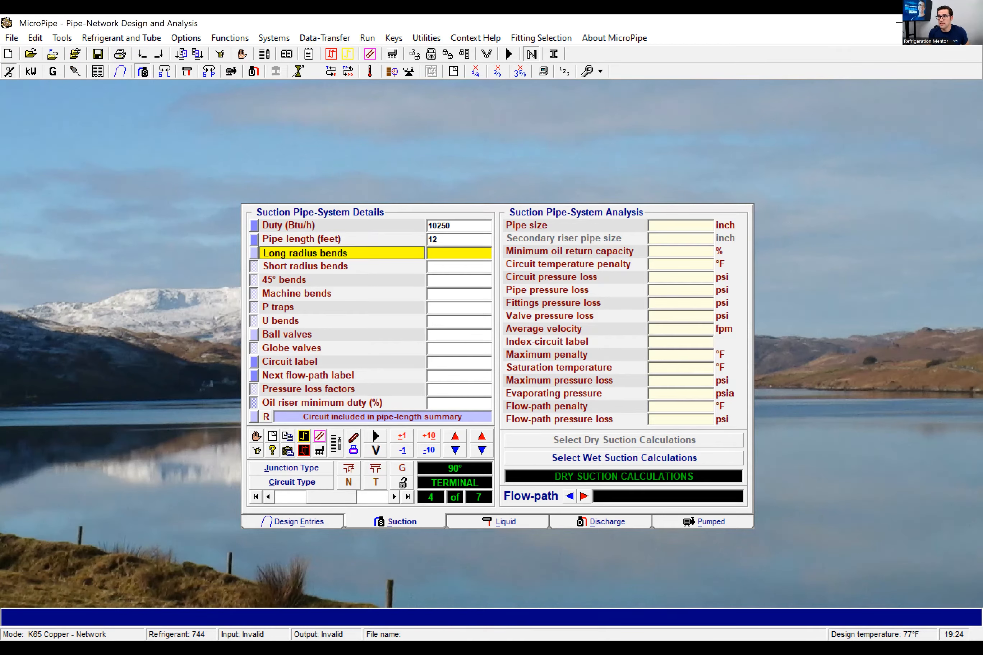
pyautogui.write('4')
pyautogui.press('Return')
pyautogui.write('1')
pyautogui.press('Return')
pyautogui.write('4')
pyautogui.press('Return')
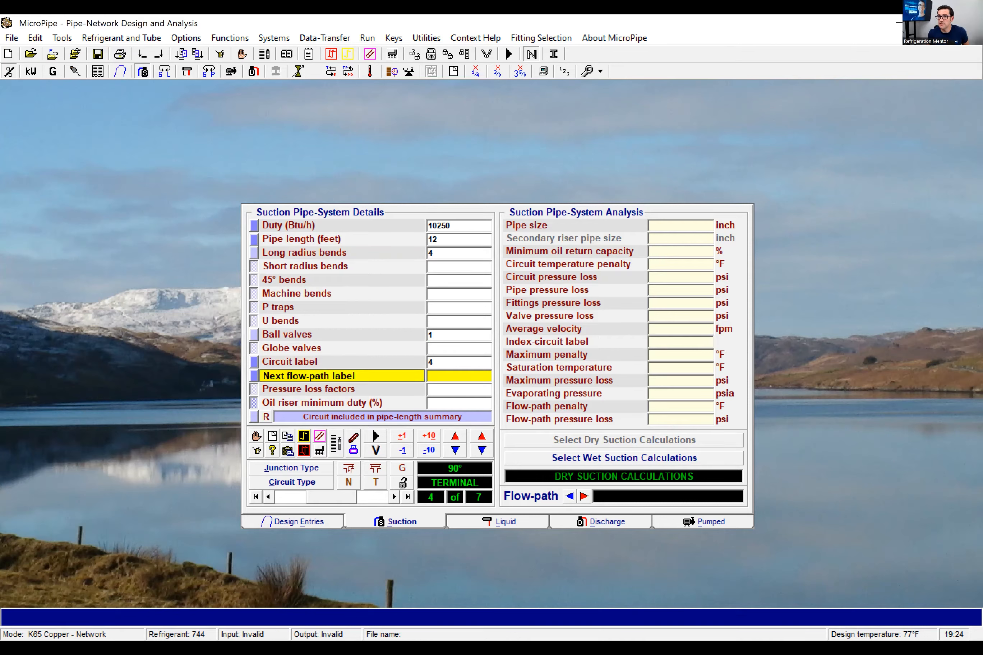
# - Define network circuit 5 with a 1-foot pipe length, circuit label 5 and next flow-path label 6
pyautogui.click(394, 497)
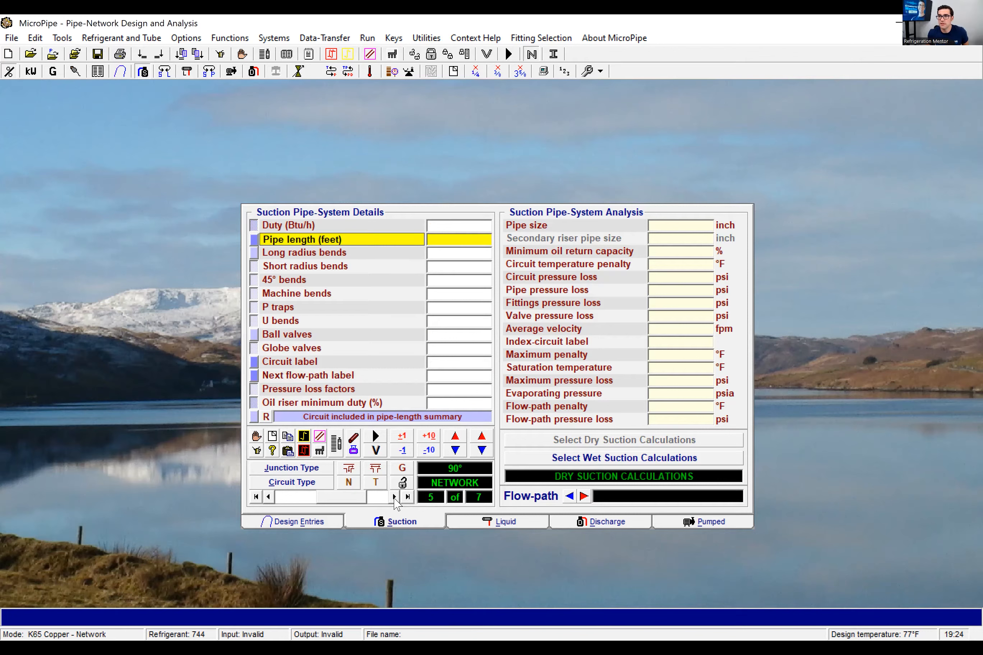
pyautogui.write('1')
pyautogui.press('Down')
pyautogui.press('Down')
pyautogui.press('Down')
pyautogui.press('Down')
pyautogui.press('Down')
pyautogui.press('Down')
pyautogui.press('Down')
pyautogui.press('Down')
pyautogui.press('Down')
pyautogui.write('5')
pyautogui.press('Down')
pyautogui.write('6')
# - Make circuit 6 a single suction riser with a pipe length of 15 feet and 6 long radius bends
pyautogui.click(395, 497)
pyautogui.click(304, 436)
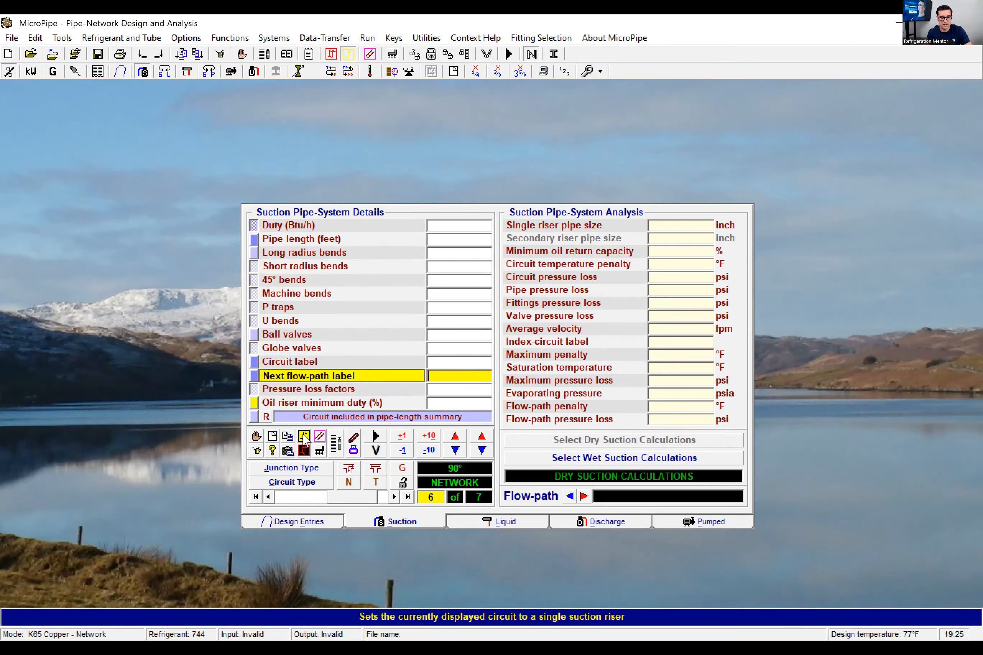
pyautogui.press('Down')
pyautogui.press('Down')
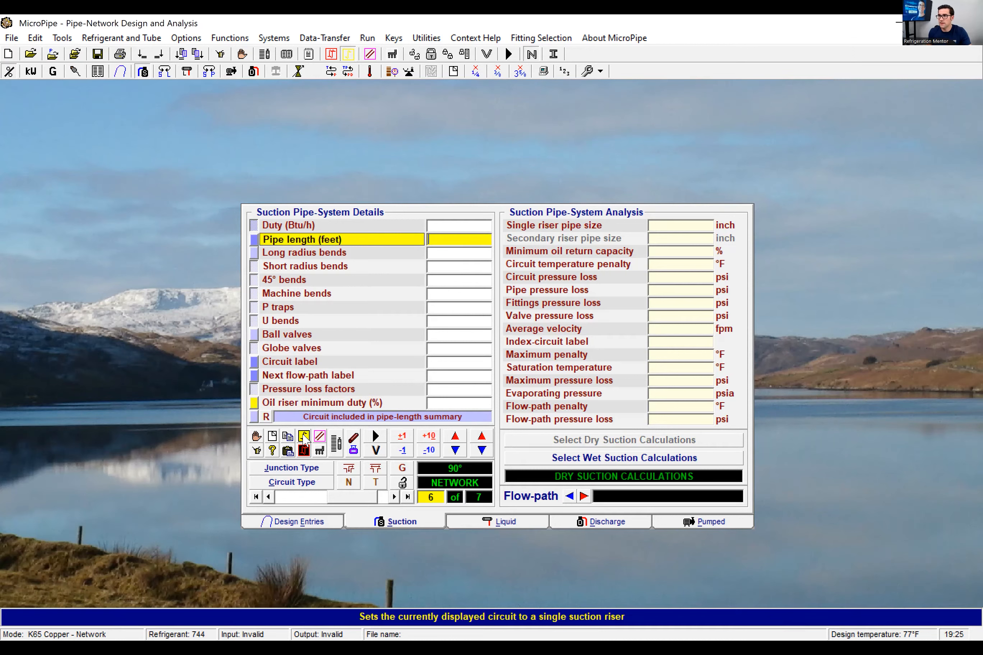
pyautogui.write('15')
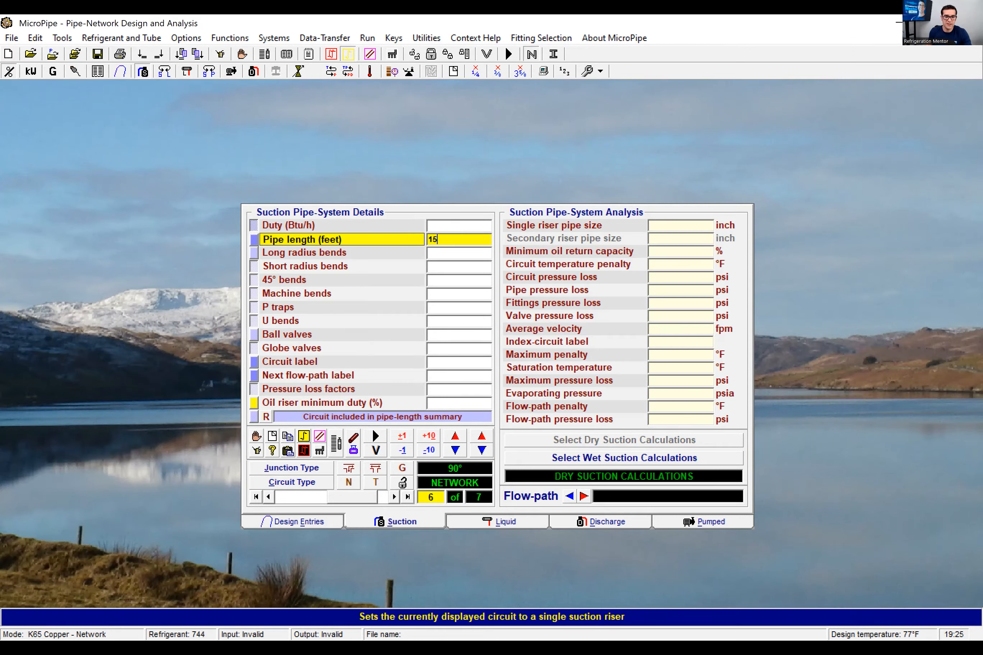
pyautogui.press('Return')
pyautogui.write('6')
pyautogui.press('Return')
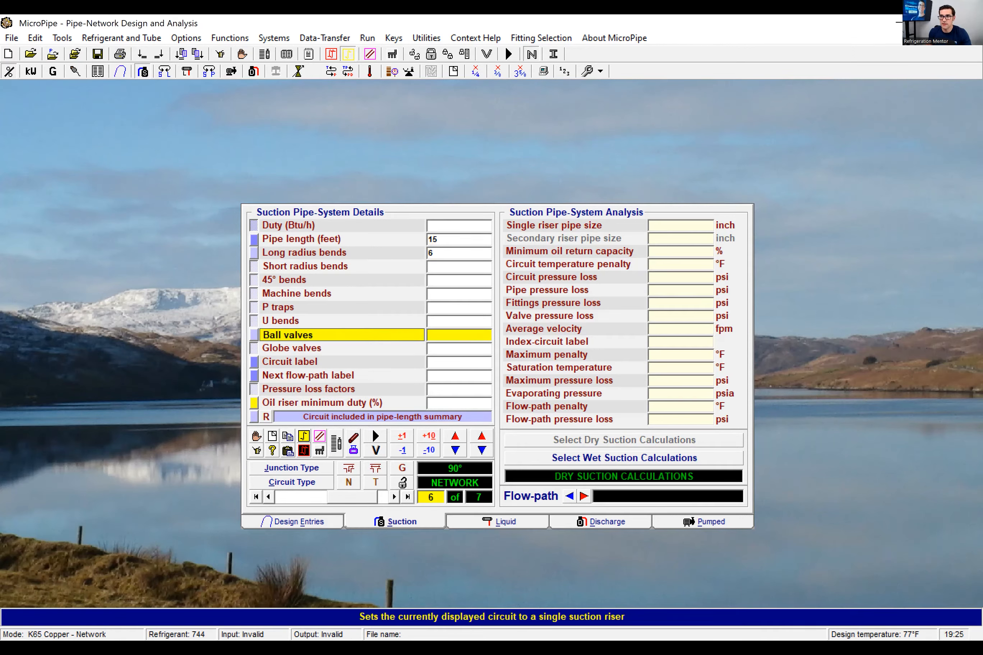
# - Give circuit 6 circuit label 6, next flow-path label 7 and an oil riser minimum duty of 33%
pyautogui.press('Return')
pyautogui.write('6')
pyautogui.press('Return')
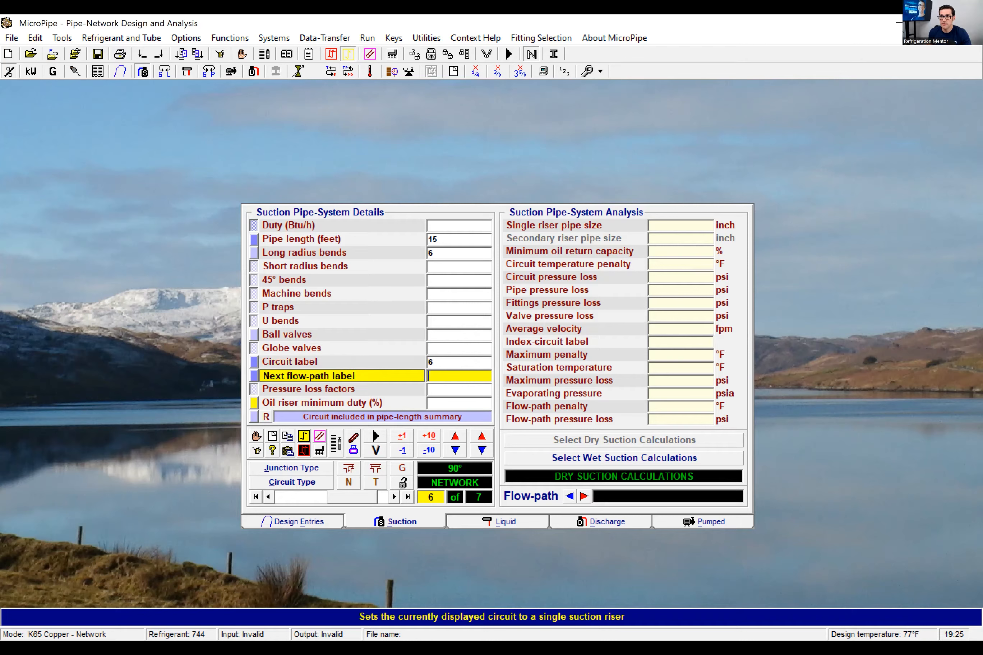
pyautogui.write('7')
pyautogui.press('Return')
pyautogui.write('33')
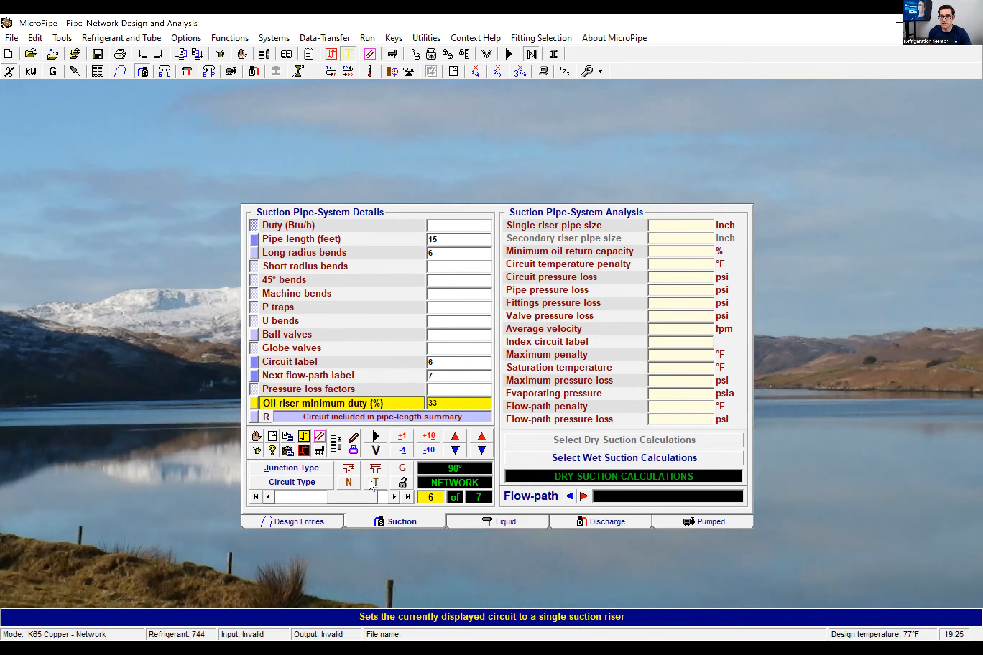
# - Give network circuit 7 a pipe length of 90 feet, 4 long radius bends and 1 ball valve
pyautogui.click(394, 497)
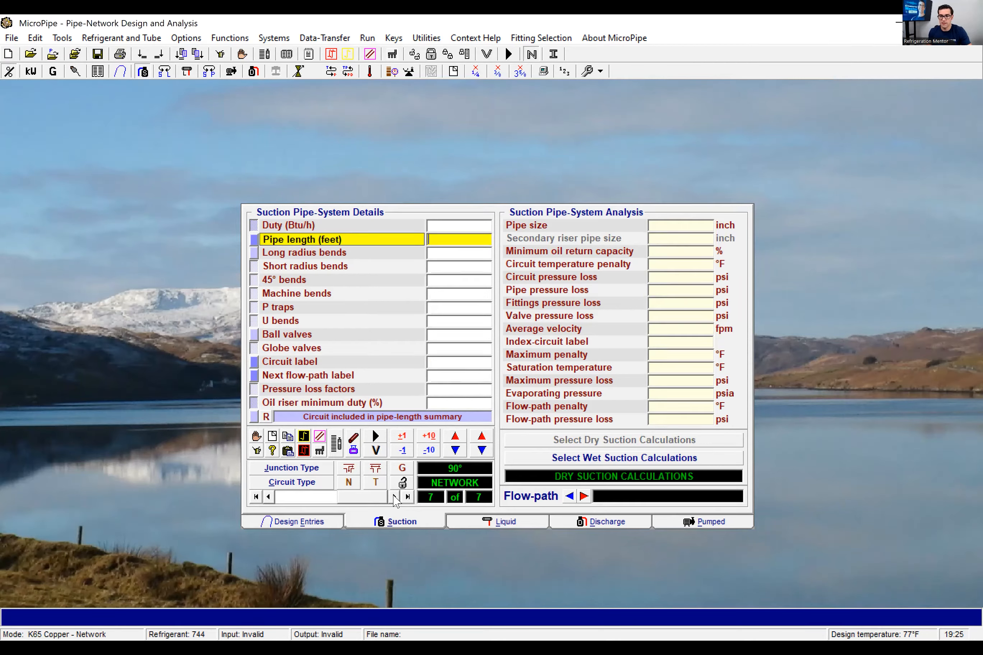
pyautogui.write('90')
pyautogui.press('Return')
pyautogui.write('4')
pyautogui.press('Return')
pyautogui.press('Return')
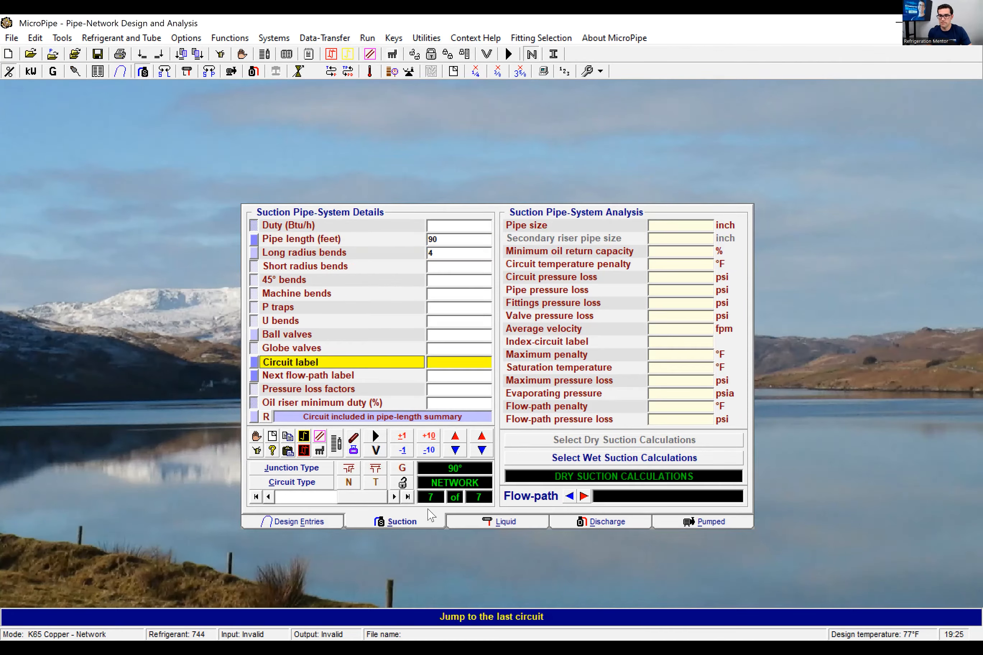
pyautogui.click(442, 338)
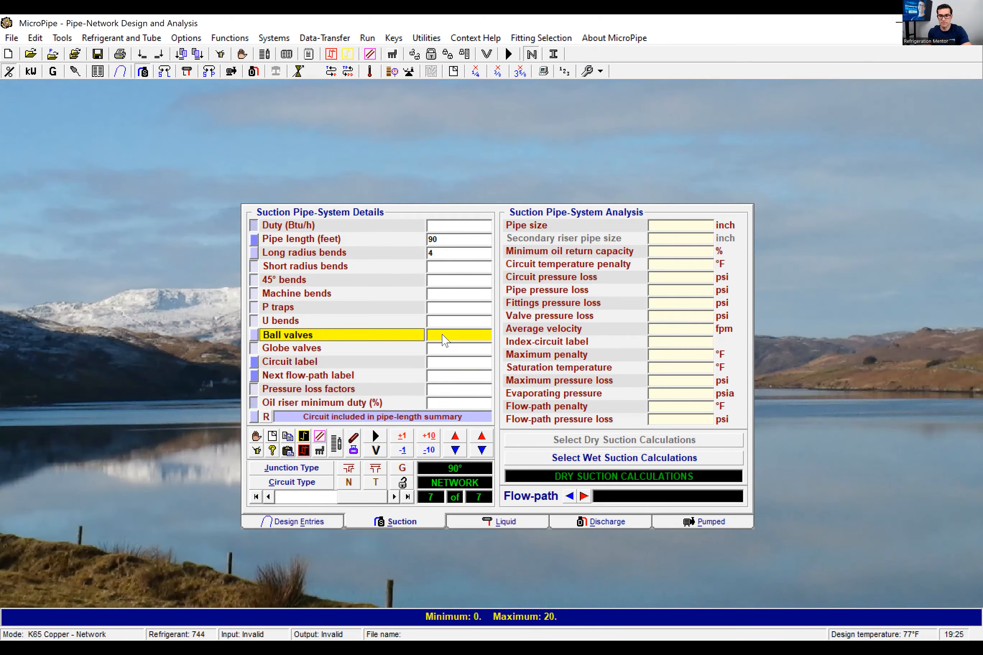
pyautogui.write('1')
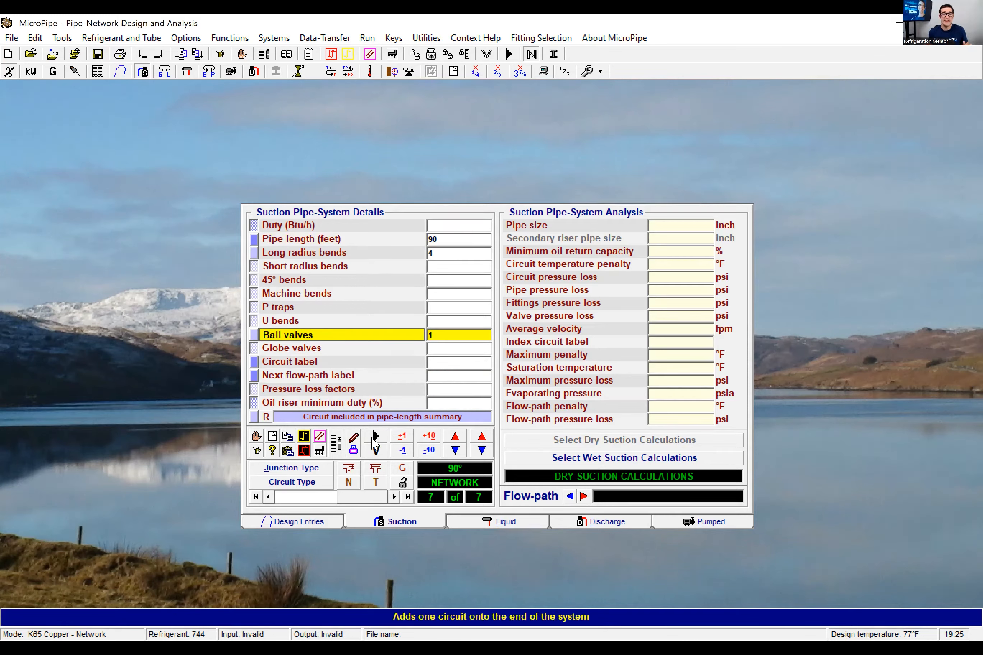
# - Set the circuit label of circuit 7 to 7 and run the pipe-sizing analysis
pyautogui.click(372, 437)
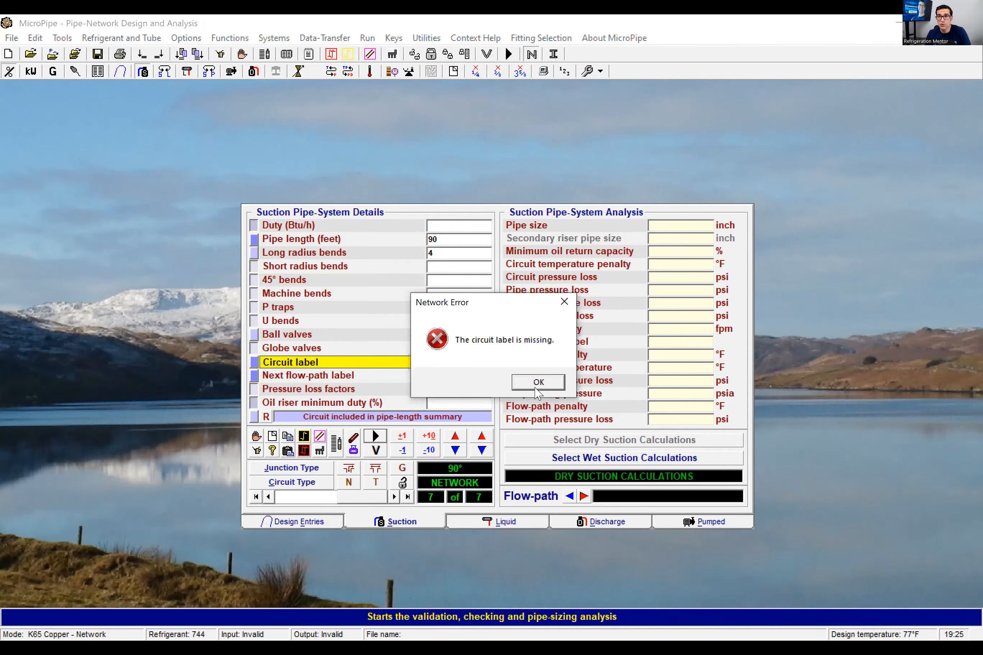
pyautogui.click(537, 385)
pyautogui.write('7')
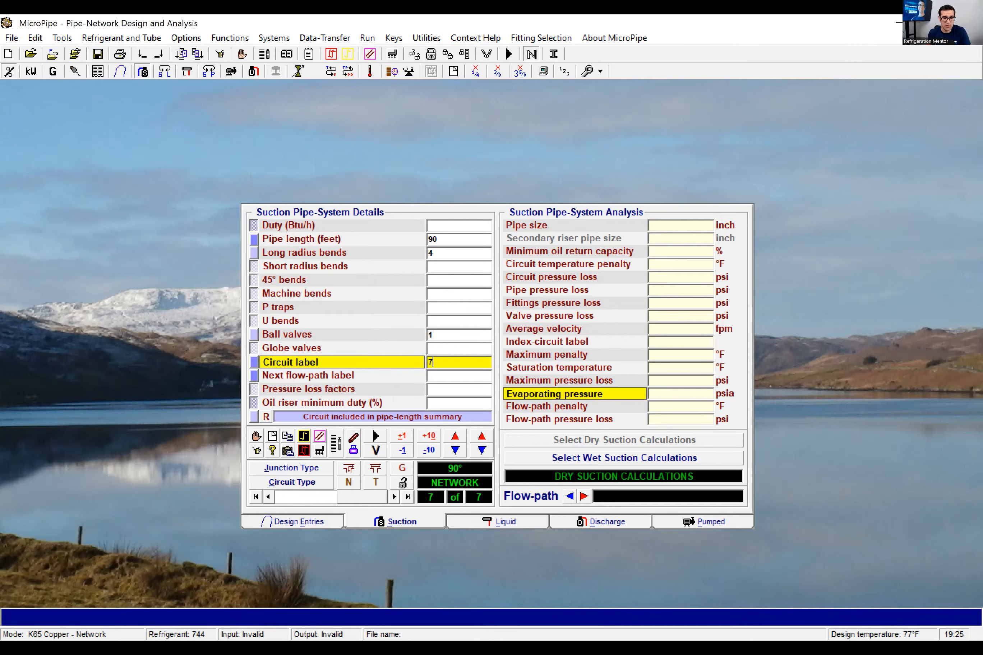
pyautogui.click(377, 437)
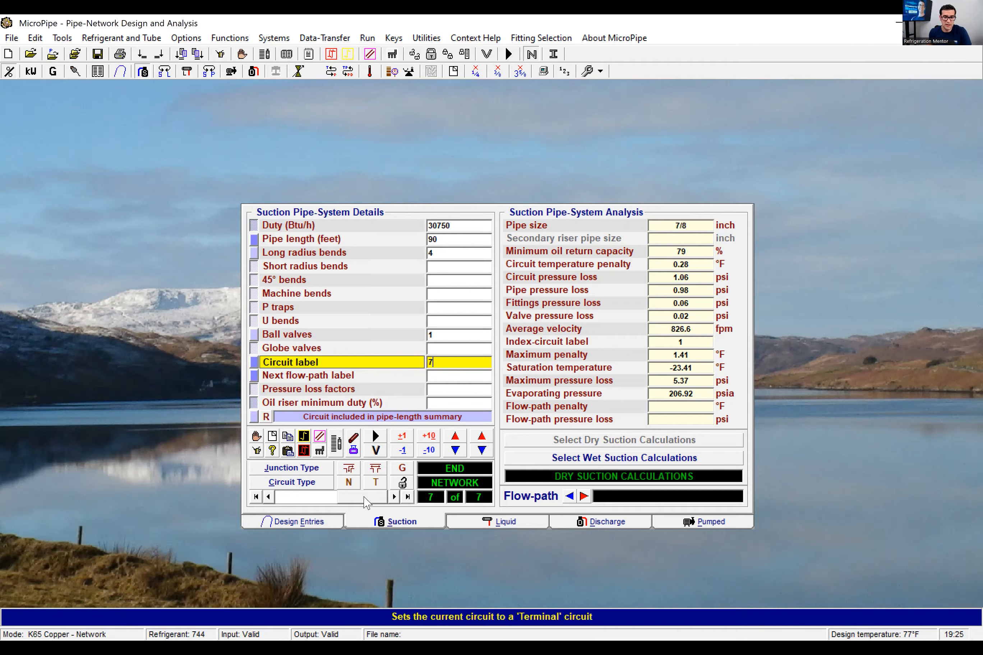
# - Review the suction analysis of each circuit from 1 to 7, including pipe size, pressure loss and oil return capacity
pyautogui.moveTo(362, 502); pyautogui.dragTo(291, 499)
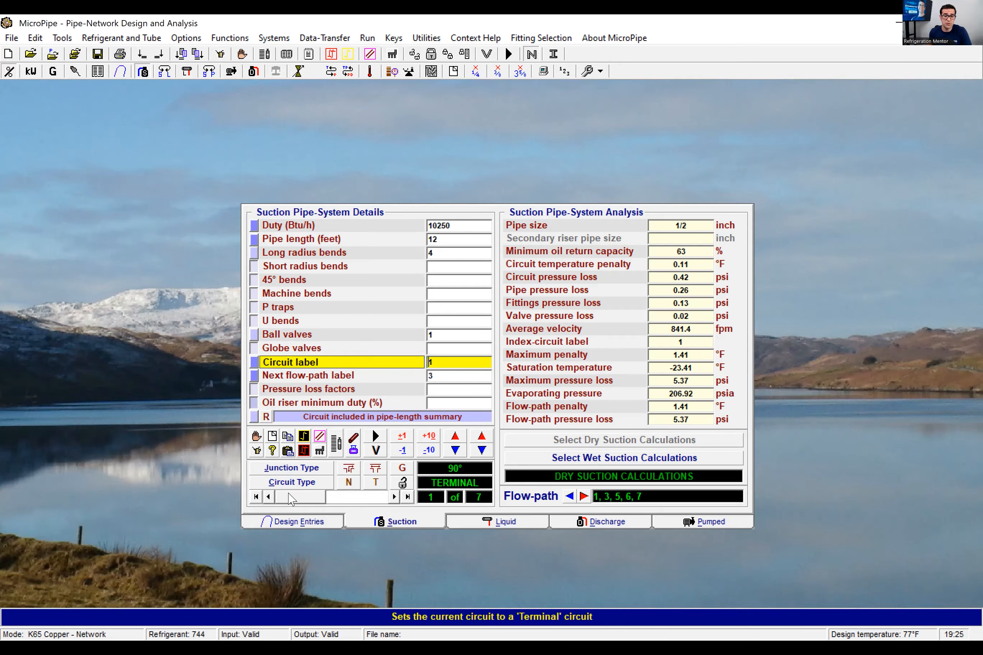
pyautogui.click(395, 498)
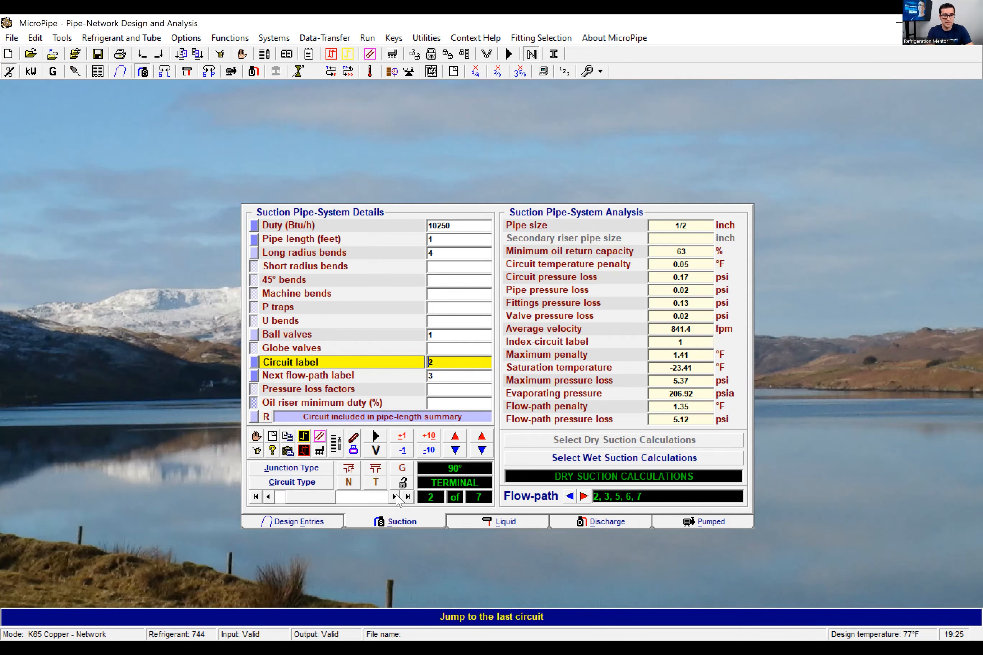
pyautogui.click(396, 497)
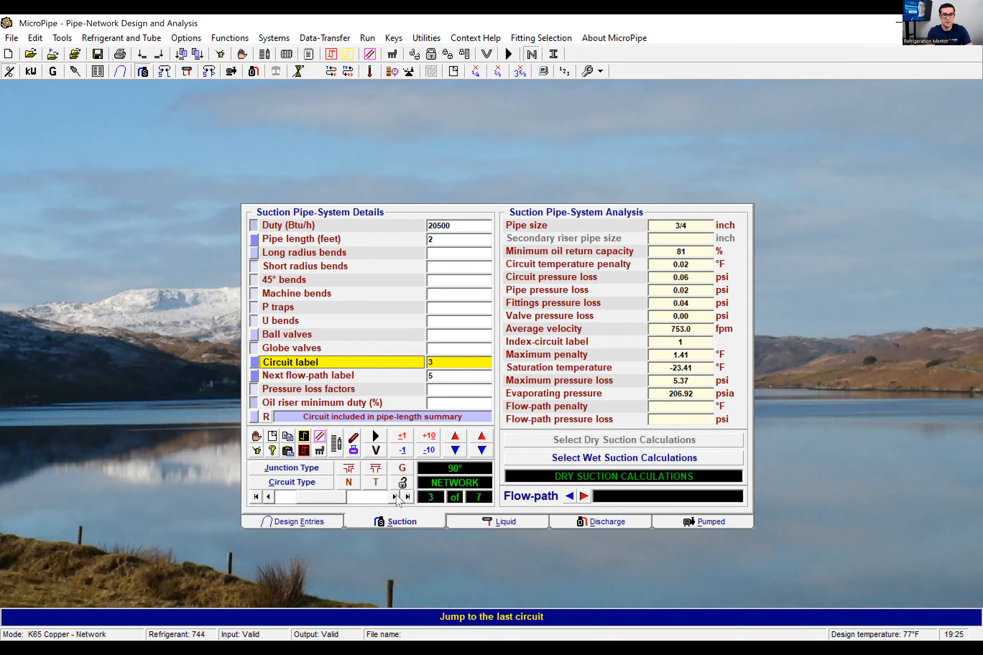
pyautogui.click(396, 497)
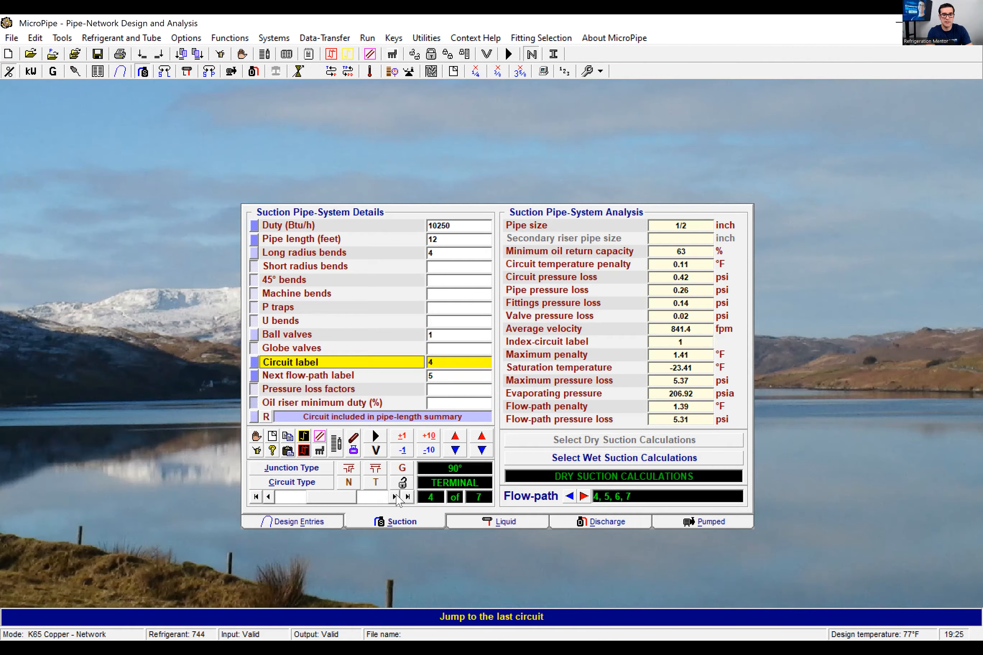
pyautogui.click(396, 496)
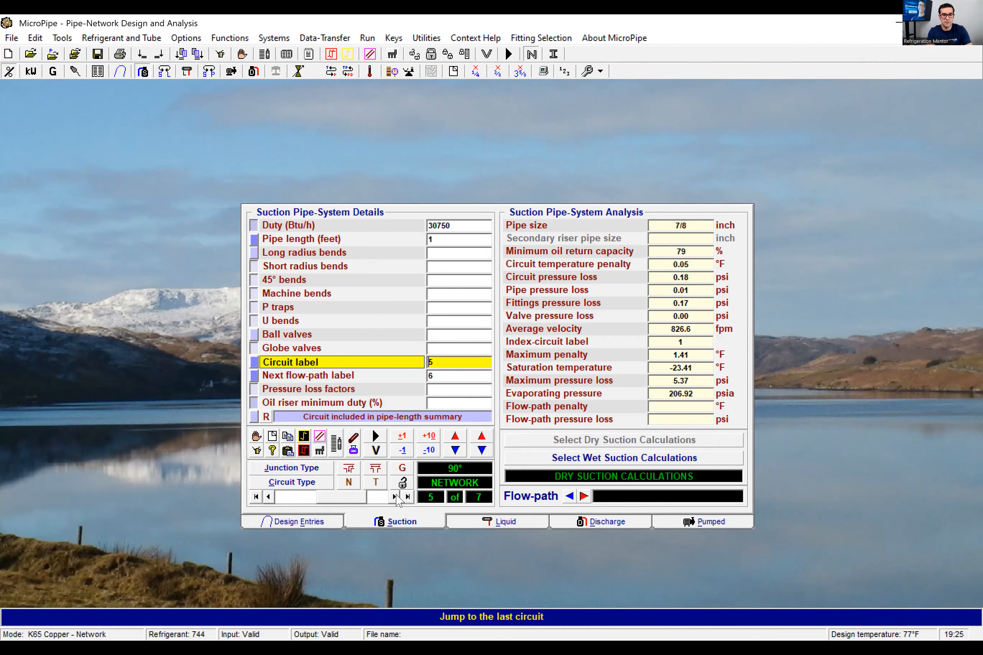
pyautogui.click(395, 497)
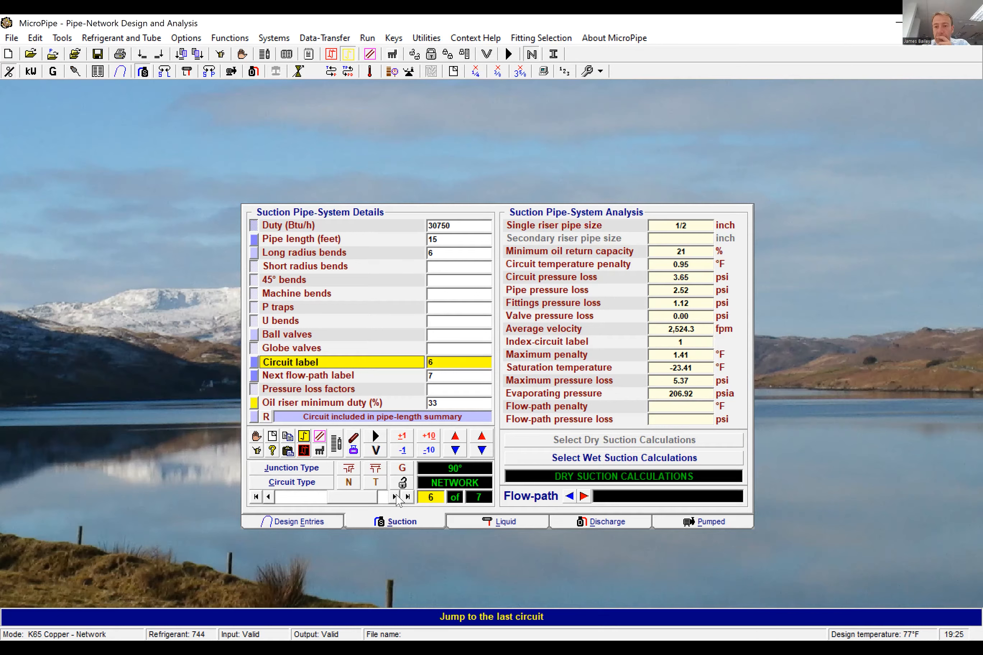
pyautogui.click(396, 497)
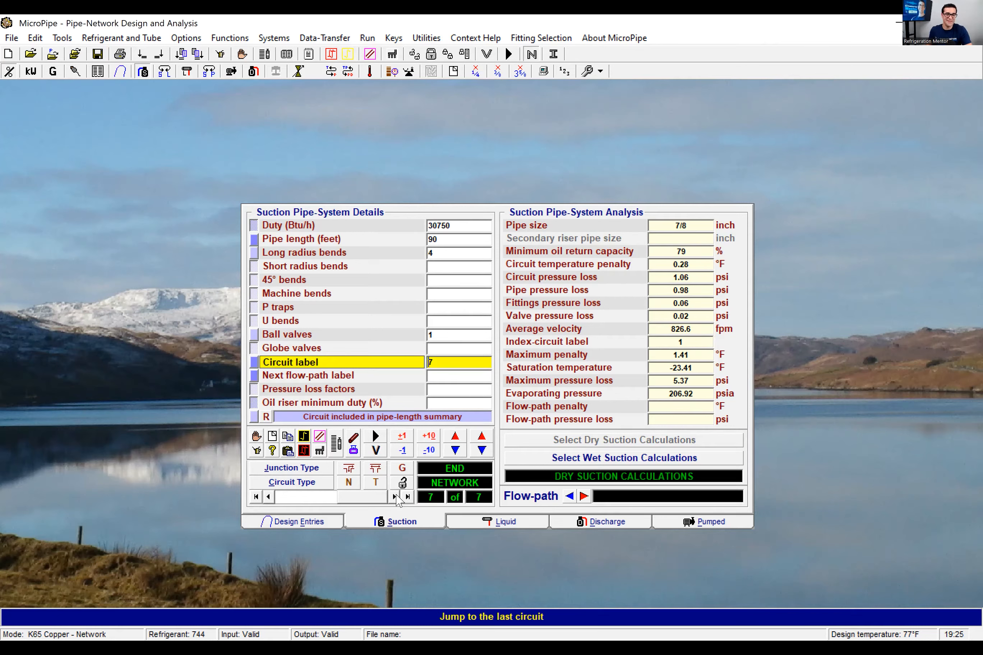
# - Start saving the suction project with its references changed to project Demo 5 and reference LT Suction
pyautogui.click(11, 38)
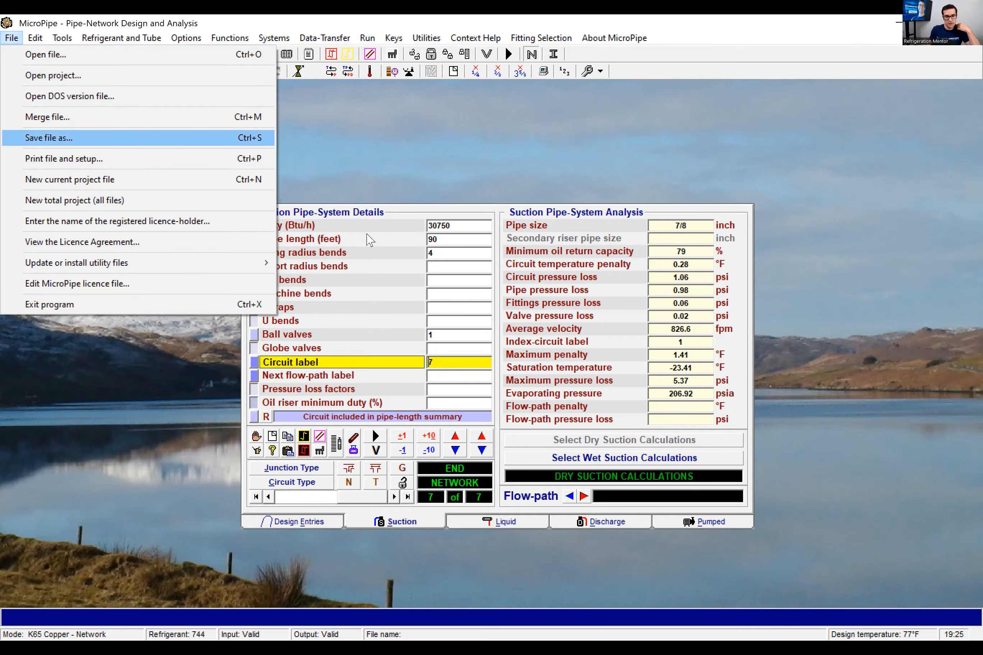
pyautogui.click(62, 136)
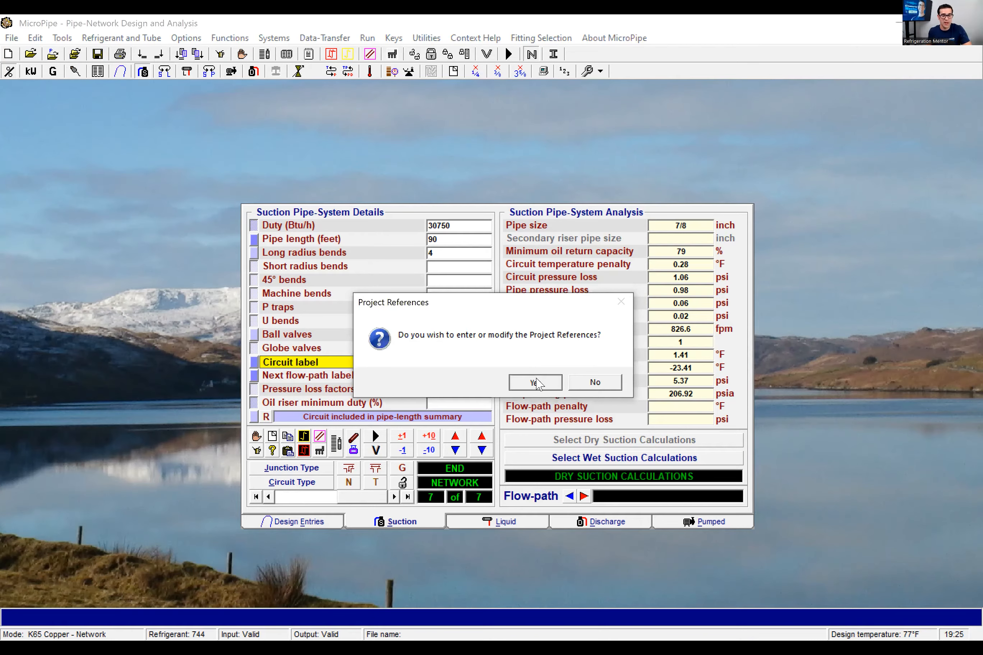
pyautogui.click(535, 382)
pyautogui.click(349, 342)
pyautogui.press('BackSpace')
pyautogui.write('5')
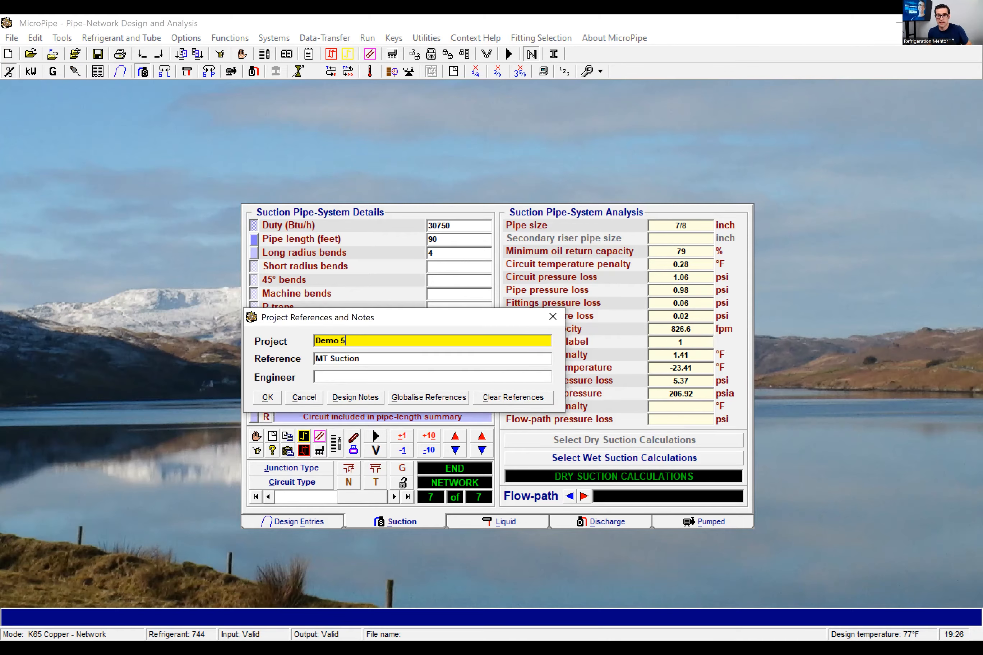
pyautogui.click(321, 361)
pyautogui.press('BackSpace')
pyautogui.write('L')
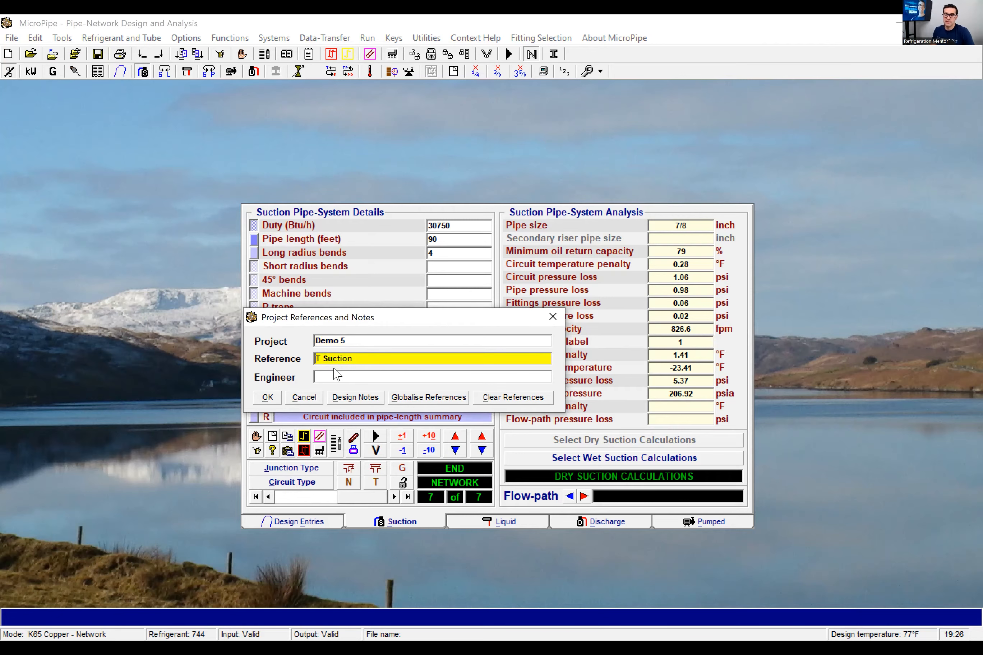
pyautogui.click(276, 400)
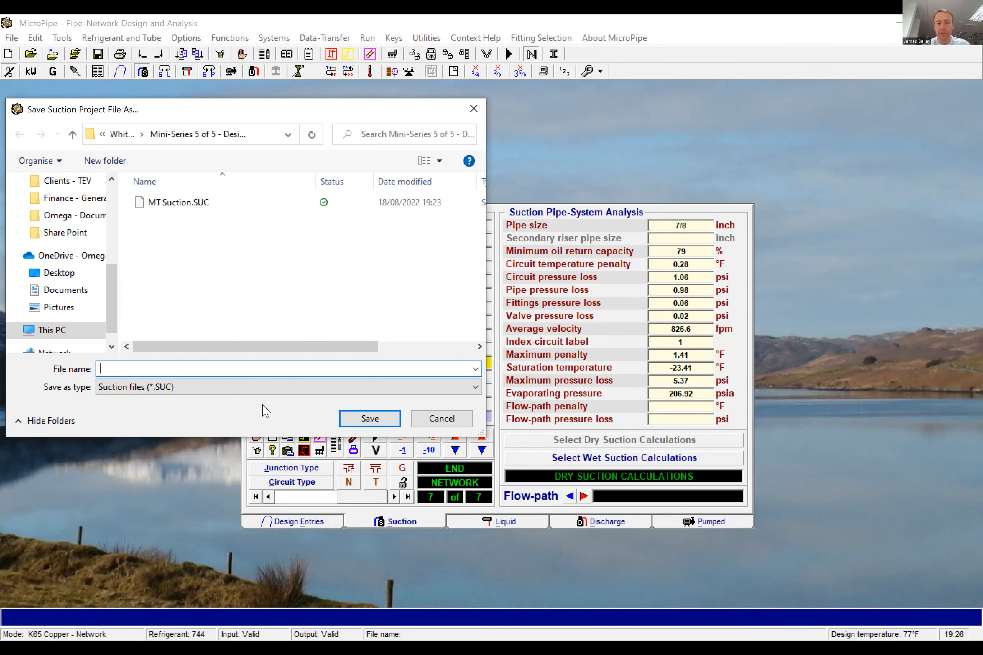
# - Save the suction project file as Lt Suction
pyautogui.write('Lt ')
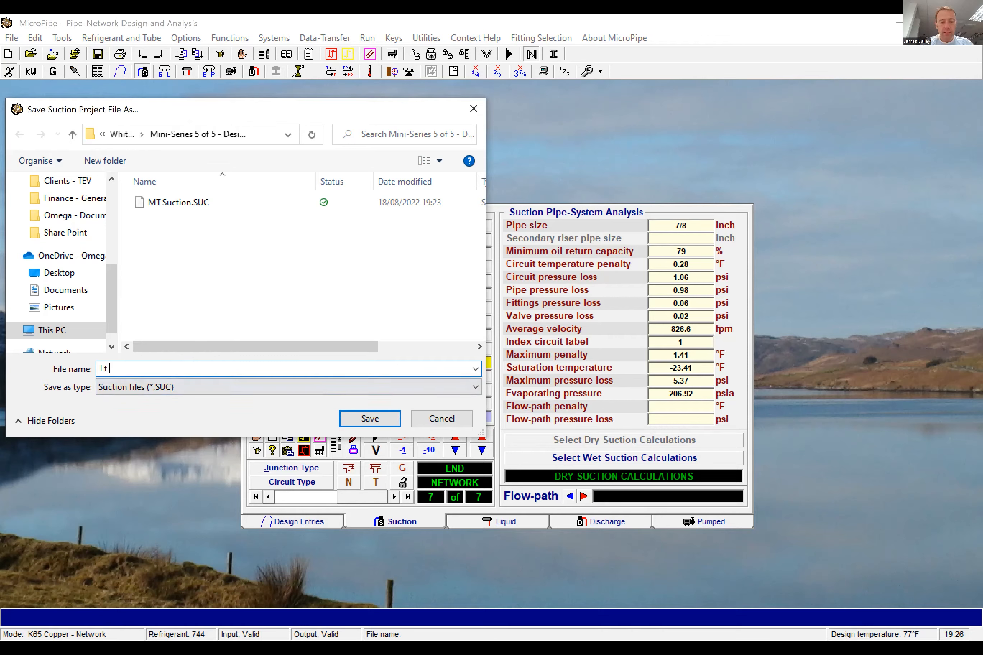
pyautogui.write('Suction')
pyautogui.click(343, 417)
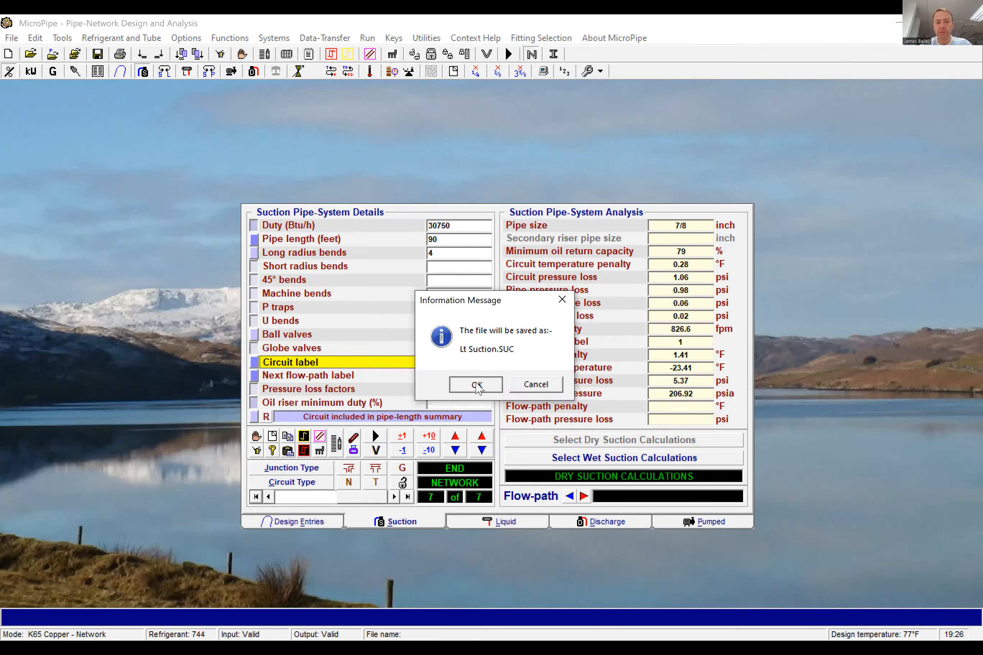
pyautogui.press('Return')
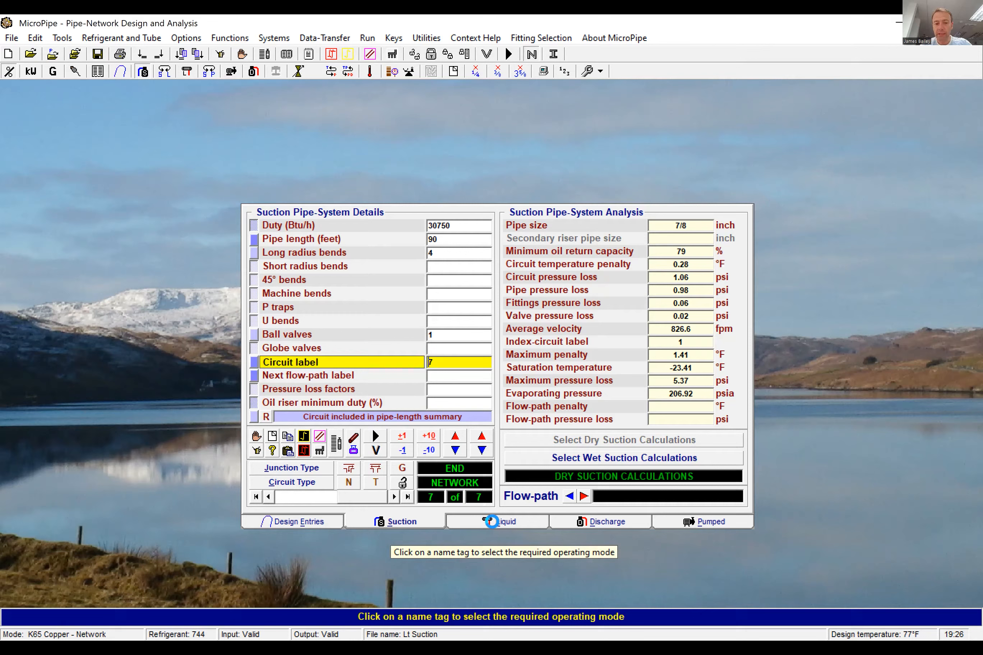
# - Switch to the liquid pipe system and start a new project, discarding the existing liquid data
pyautogui.click(494, 528)
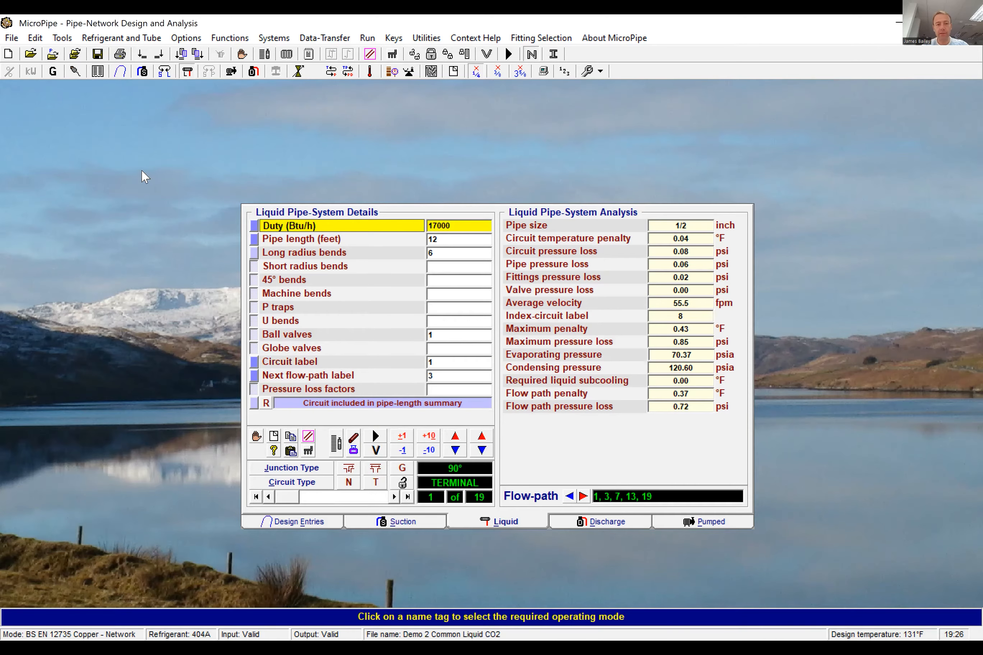
pyautogui.click(9, 54)
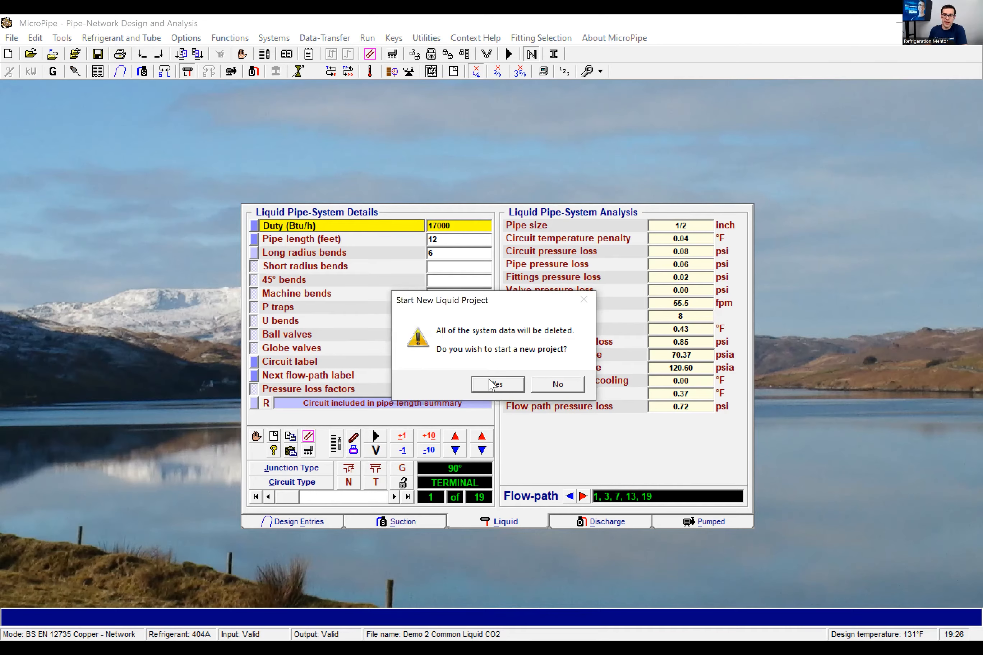
pyautogui.click(490, 381)
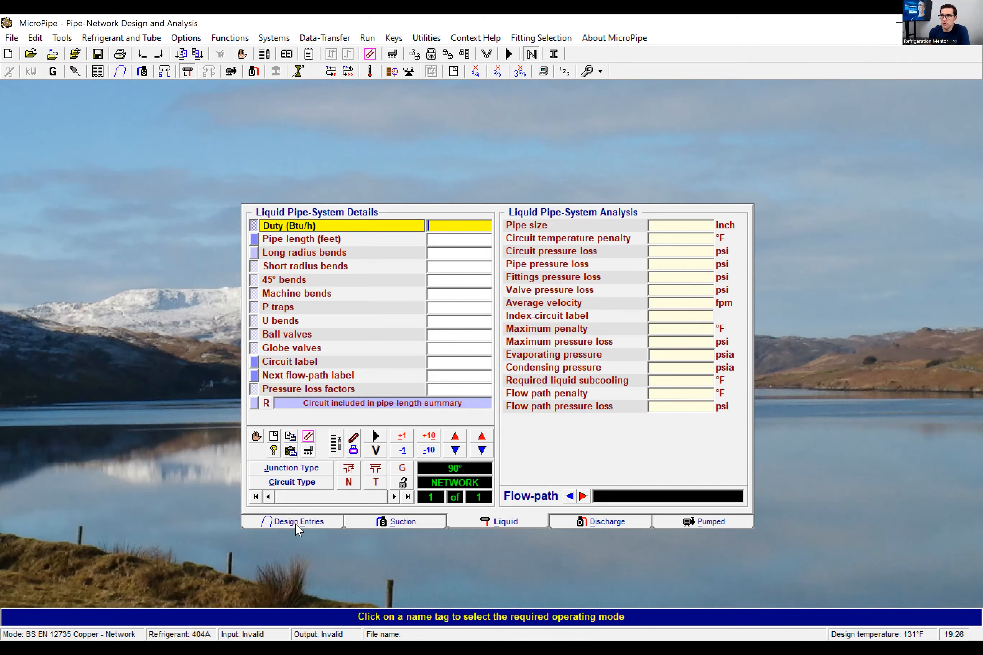
# - Apply K65 Copper tube and R744 (Carbon Dioxide) refrigerant to the liquid project
pyautogui.click(439, 54)
pyautogui.click(592, 114)
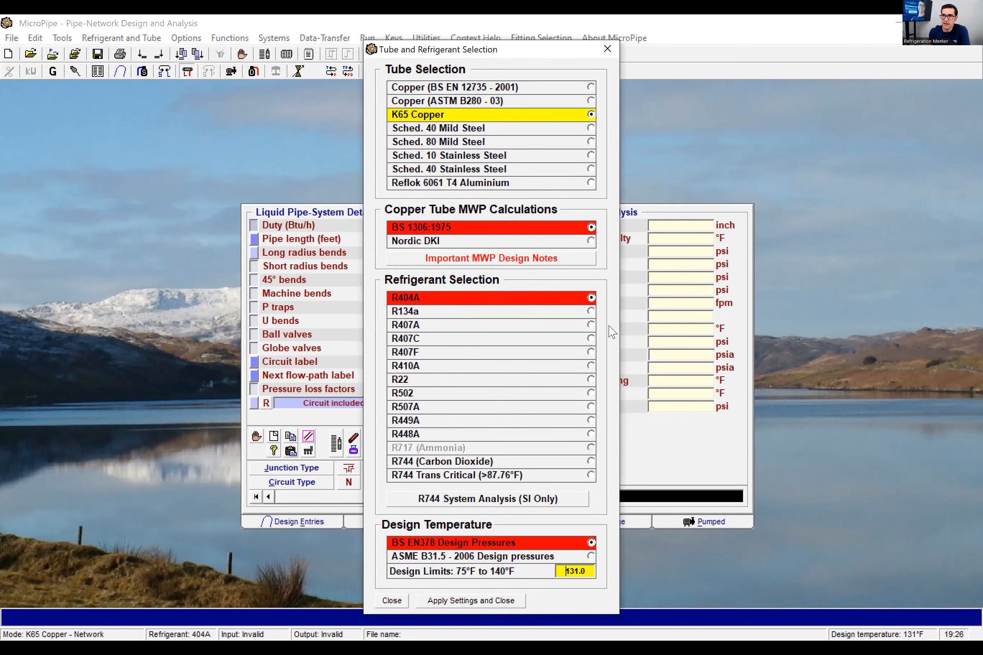
pyautogui.click(591, 461)
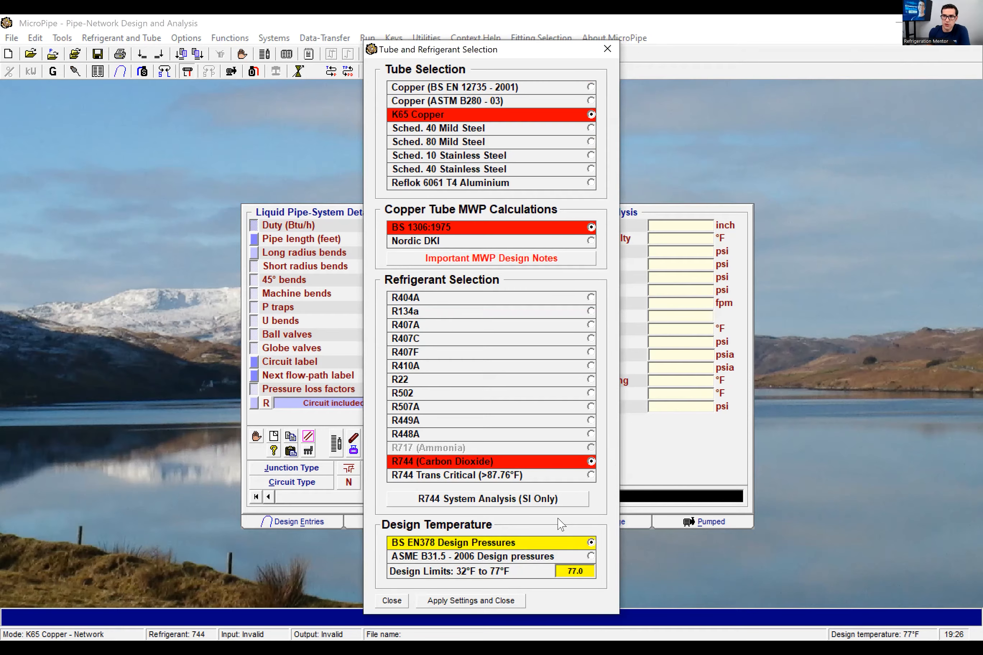
pyautogui.click(470, 600)
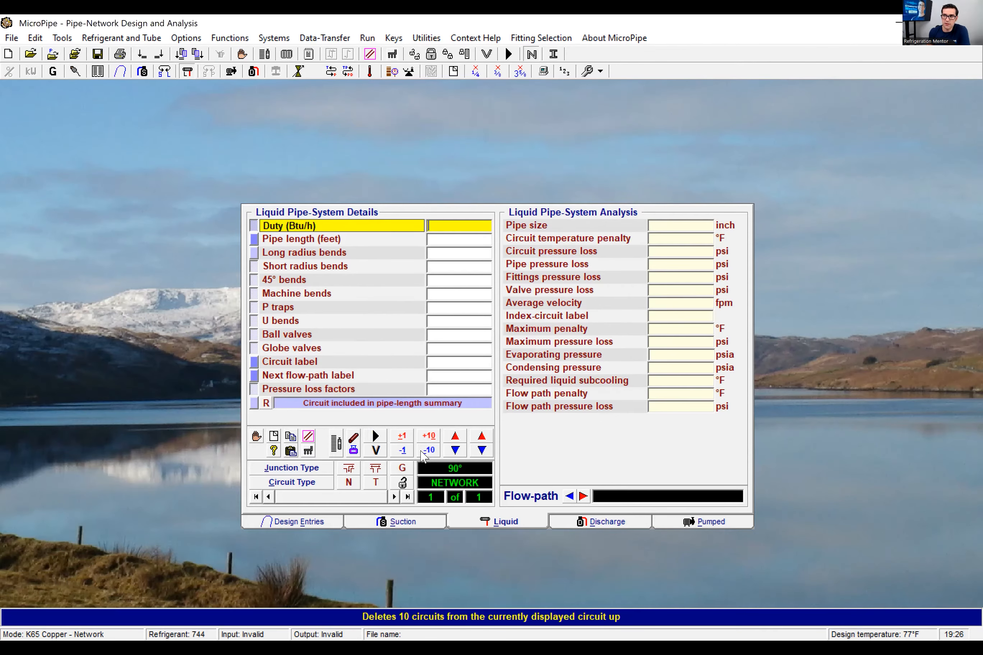
# - Extend the liquid system to 19 circuits and check the liquid design parameters
pyautogui.click(427, 437)
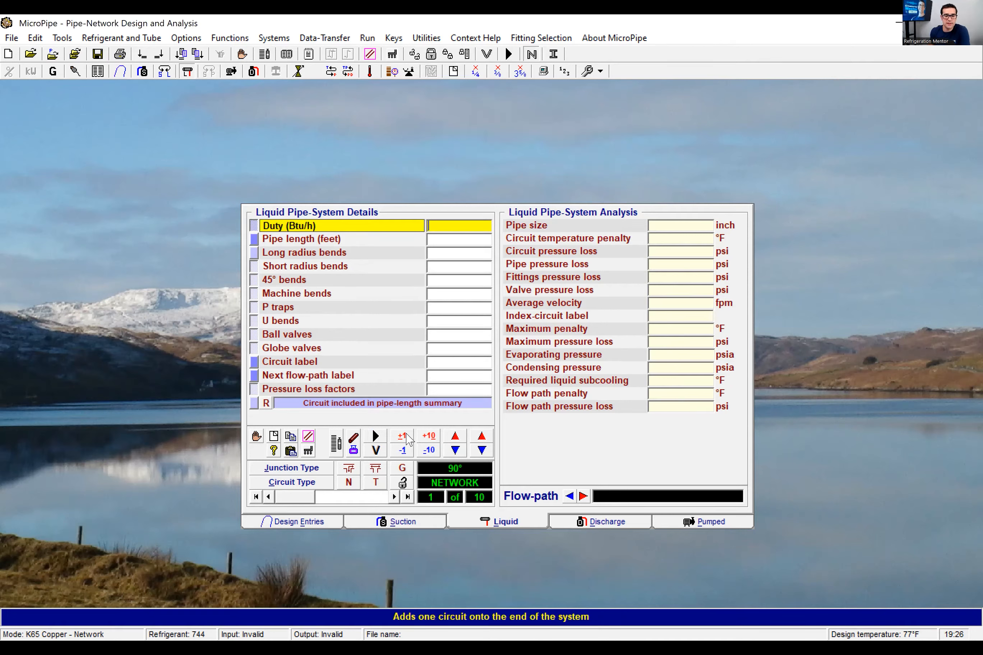
pyautogui.click(406, 434)
pyautogui.click(326, 526)
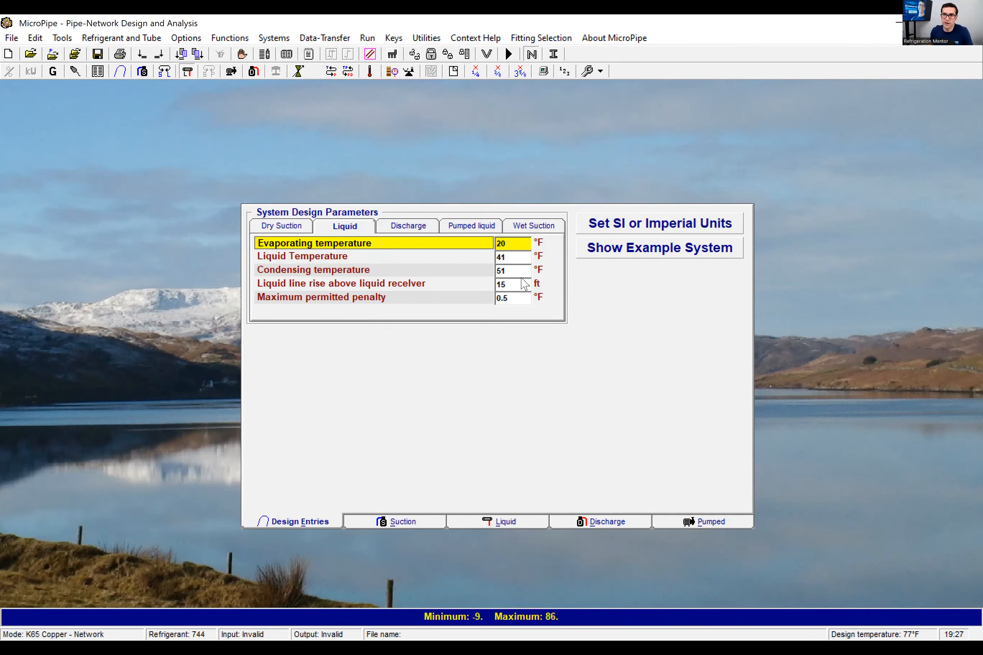
pyautogui.click(521, 525)
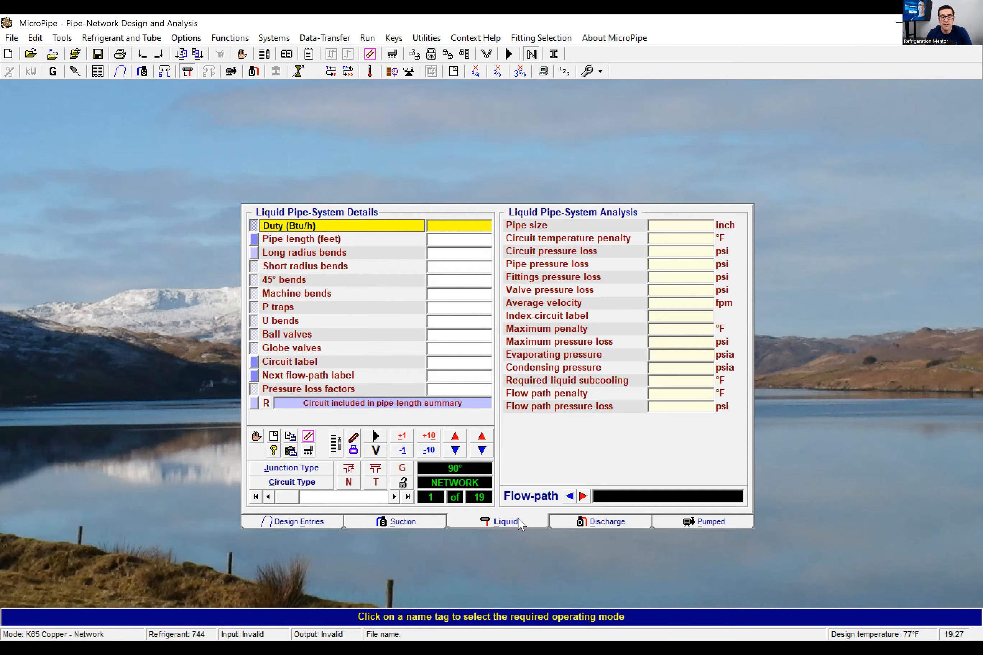
# - Make liquid circuit 1 a terminal circuit with a duty of 17000 Btu/h, a pipe length of 12 feet and 4 long radius bends
pyautogui.hotkey('alt', 'c')
pyautogui.write('17000')
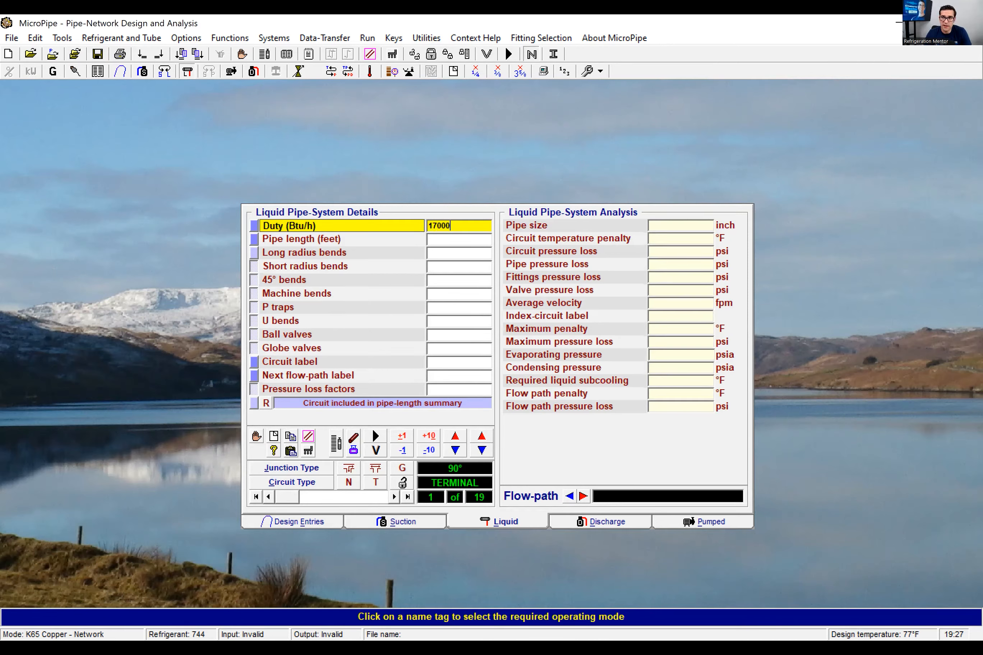
pyautogui.press('Return')
pyautogui.write('12')
pyautogui.press('Return')
pyautogui.write('4')
pyautogui.press('Return')
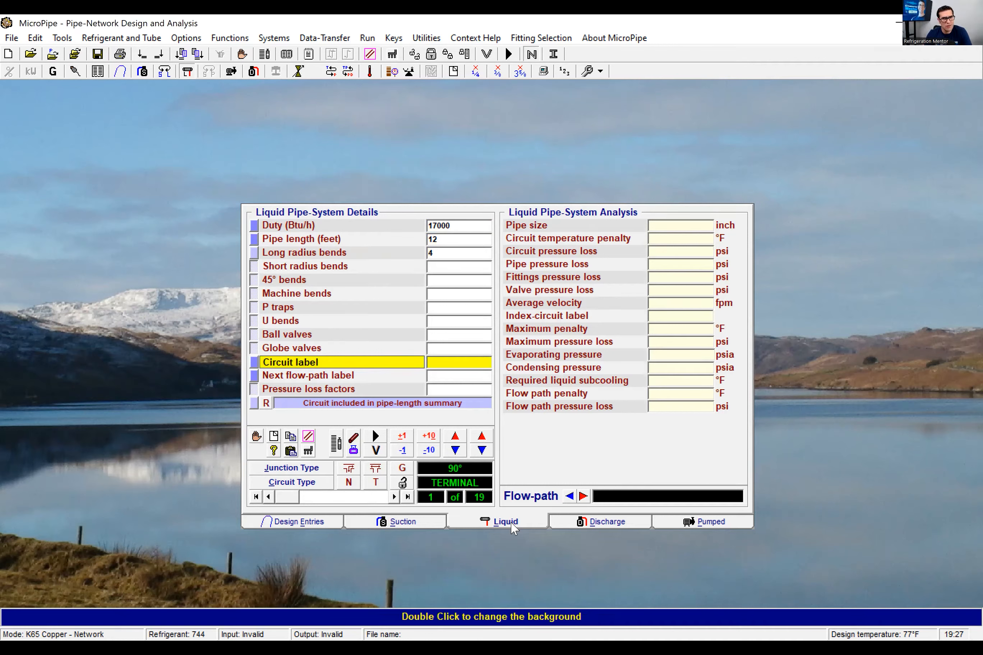
# - Give liquid circuit 1 one ball valve, circuit label 1 and next flow-path label 3
pyautogui.click(460, 338)
pyautogui.write('1')
pyautogui.press('Return')
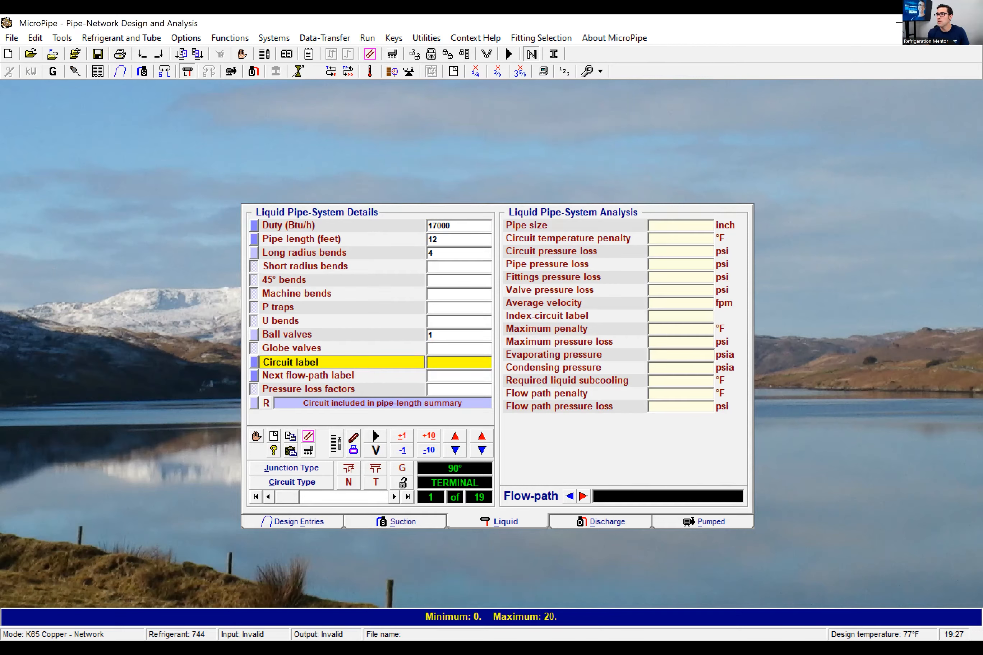
pyautogui.write('1')
pyautogui.press('Return')
pyautogui.write('3')
# - Make liquid circuit 2 a terminal circuit with a duty of 17000 Btu/h, a pipe length of 1 foot and 4 long radius bends
pyautogui.click(394, 497)
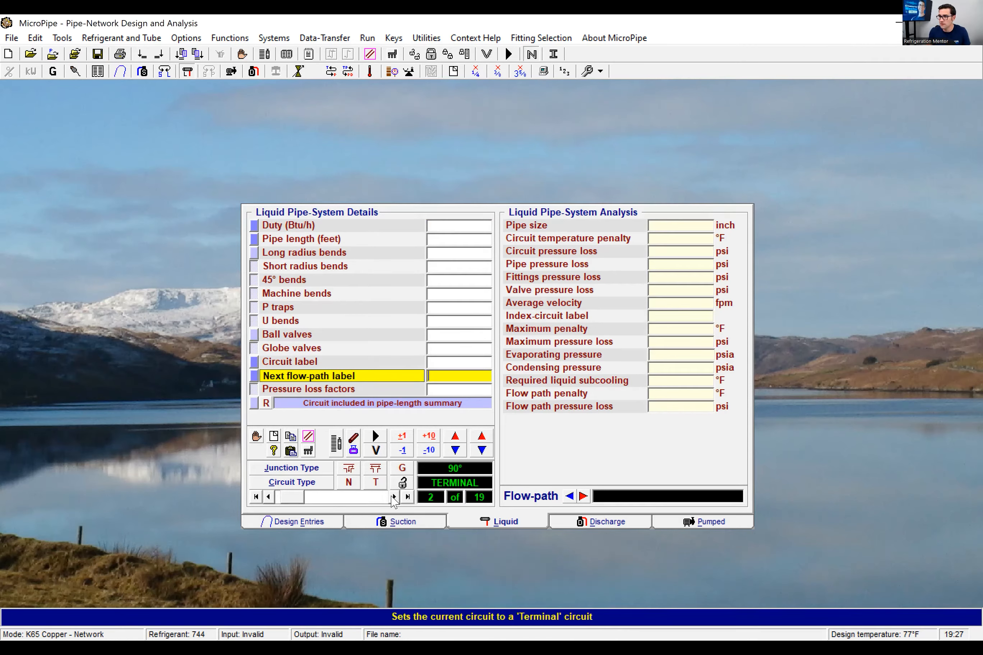
pyautogui.press('Home')
pyautogui.write('17000')
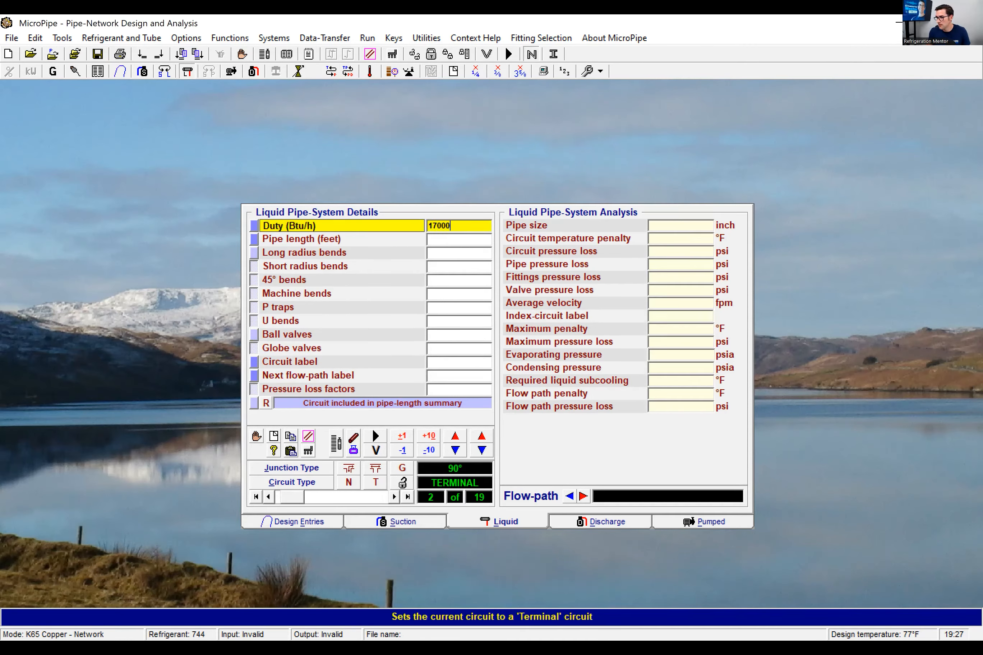
pyautogui.press('Return')
pyautogui.write('1')
pyautogui.press('Return')
pyautogui.write('4')
pyautogui.press('Return')
# - Give liquid circuit 2 one ball valve and circuit label 2
pyautogui.write('1')
pyautogui.press('Return')
pyautogui.write('2')
pyautogui.press('Return')
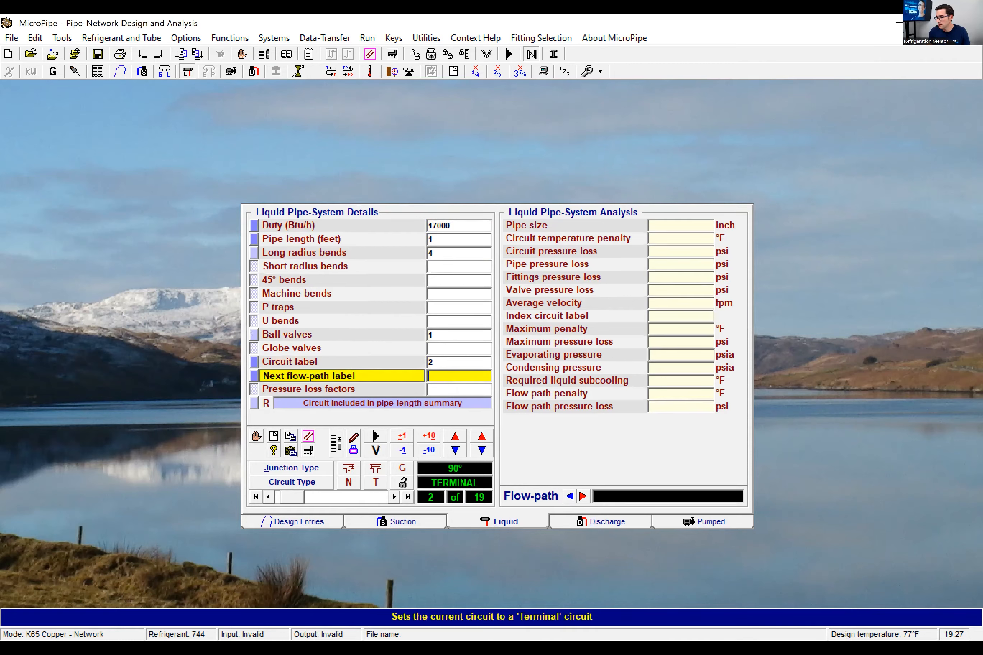
# - Give liquid network circuit 3 a pipe length of 6 feet, circuit label 3 and next flow-path label 7
pyautogui.click(392, 499)
pyautogui.press('Return')
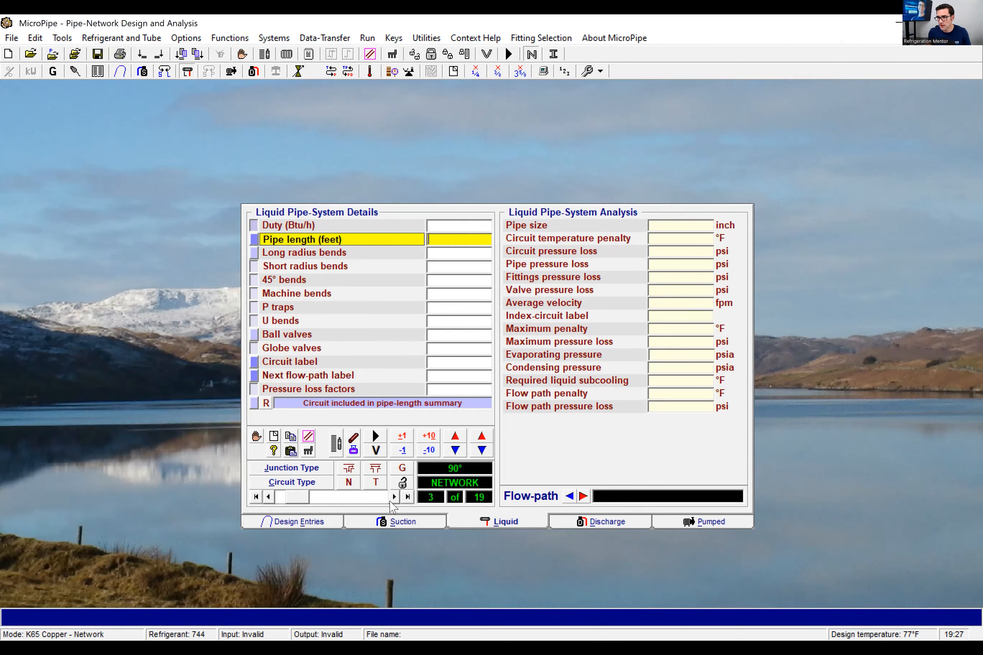
pyautogui.write('6')
pyautogui.press('Return')
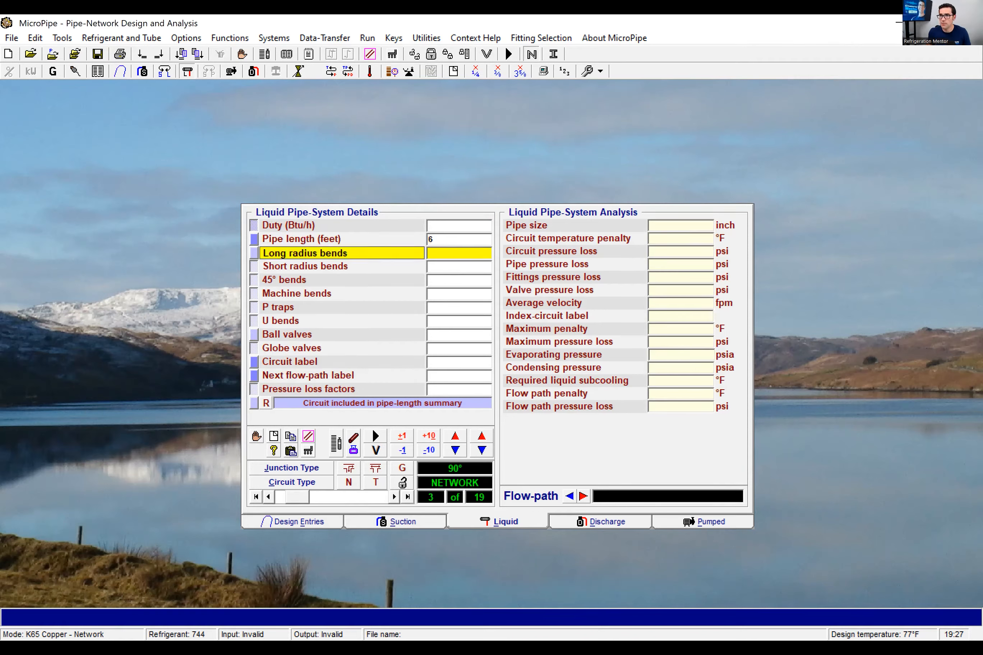
pyautogui.press('Return')
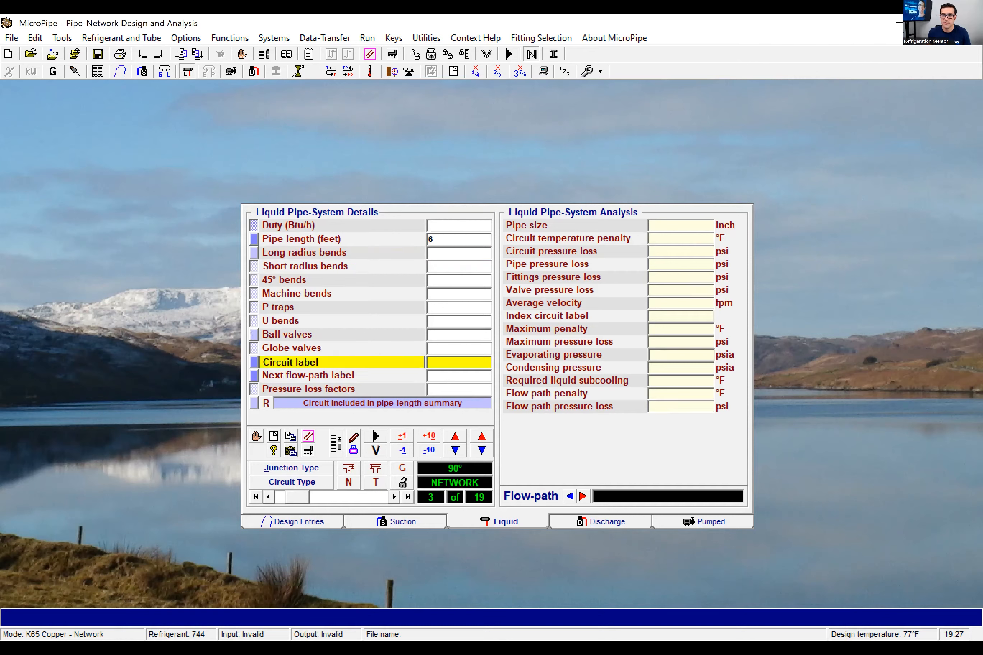
pyautogui.write('3')
pyautogui.press('Tab')
pyautogui.write('7')
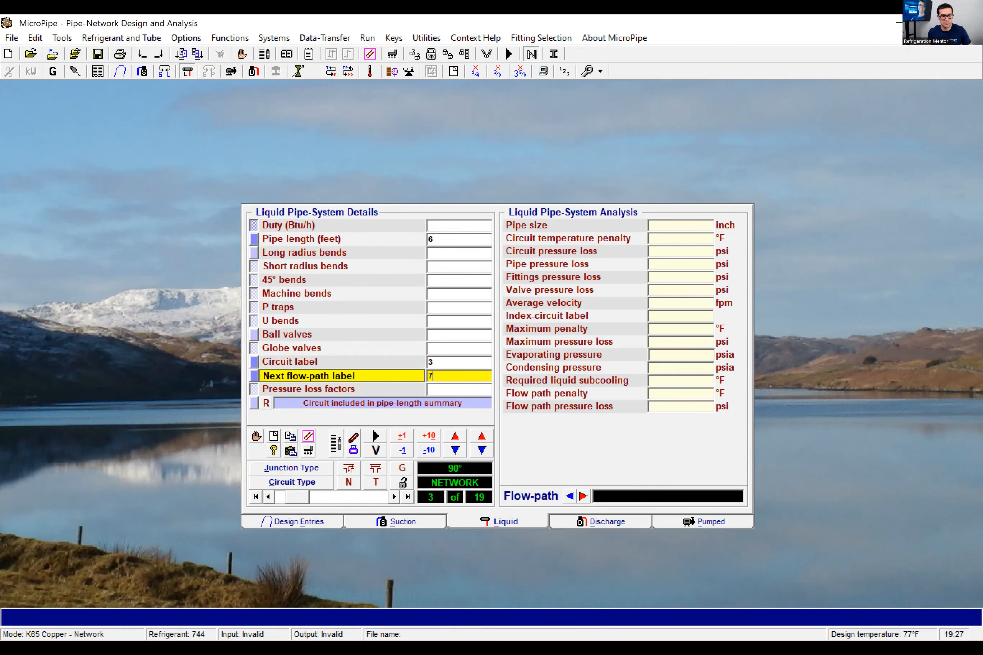
pyautogui.click(393, 497)
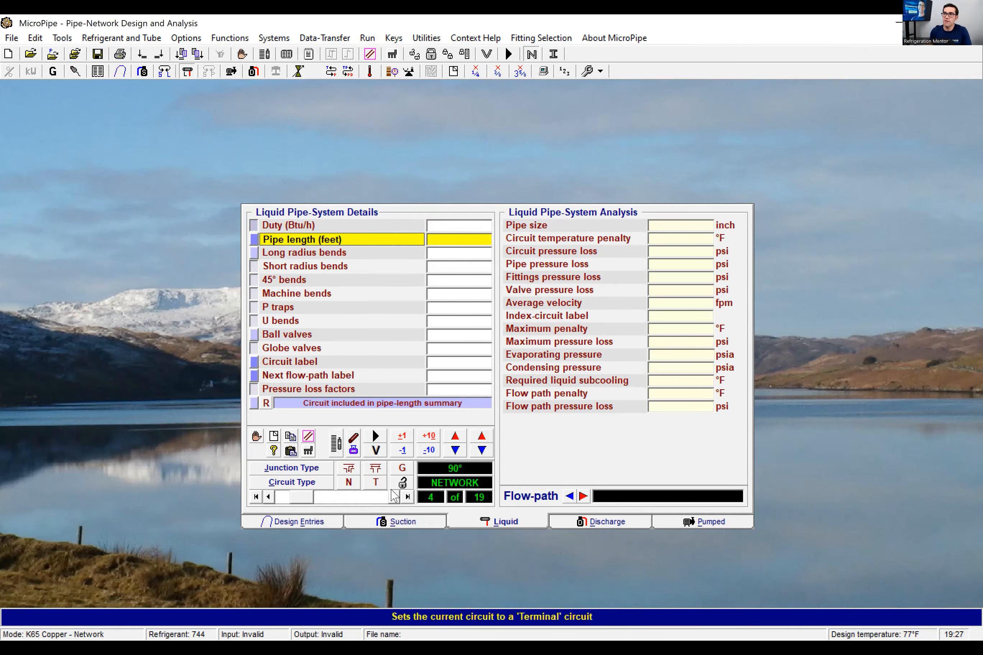
# - Make liquid circuit 4 a terminal circuit with a duty of 17000 Btu/h, a pipe length of 12 feet and 4 long radius bends
pyautogui.click(376, 482)
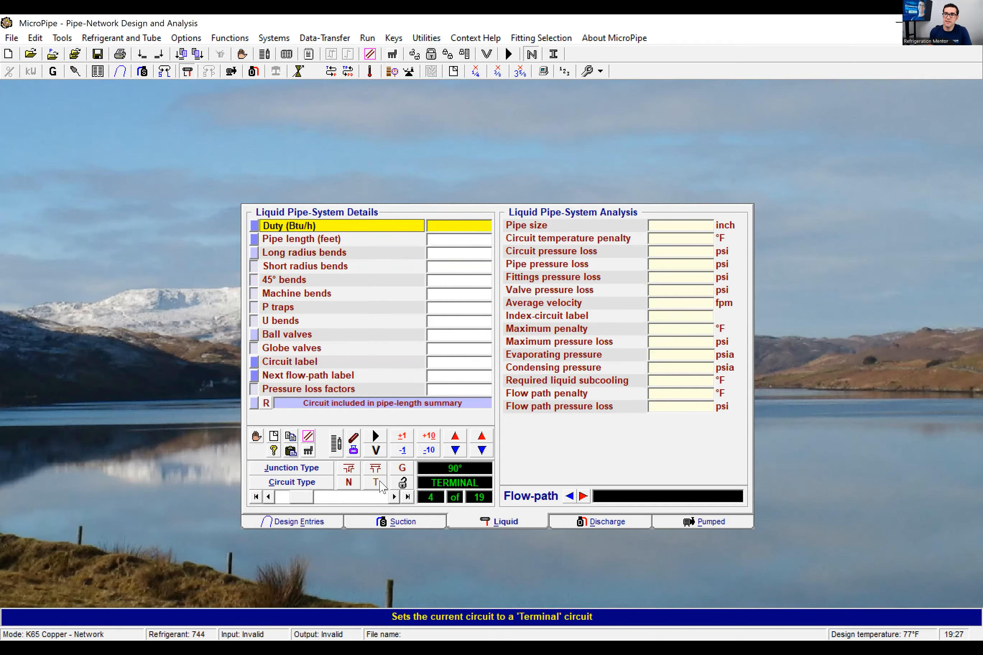
pyautogui.write('17000')
pyautogui.press('Return')
pyautogui.write('12')
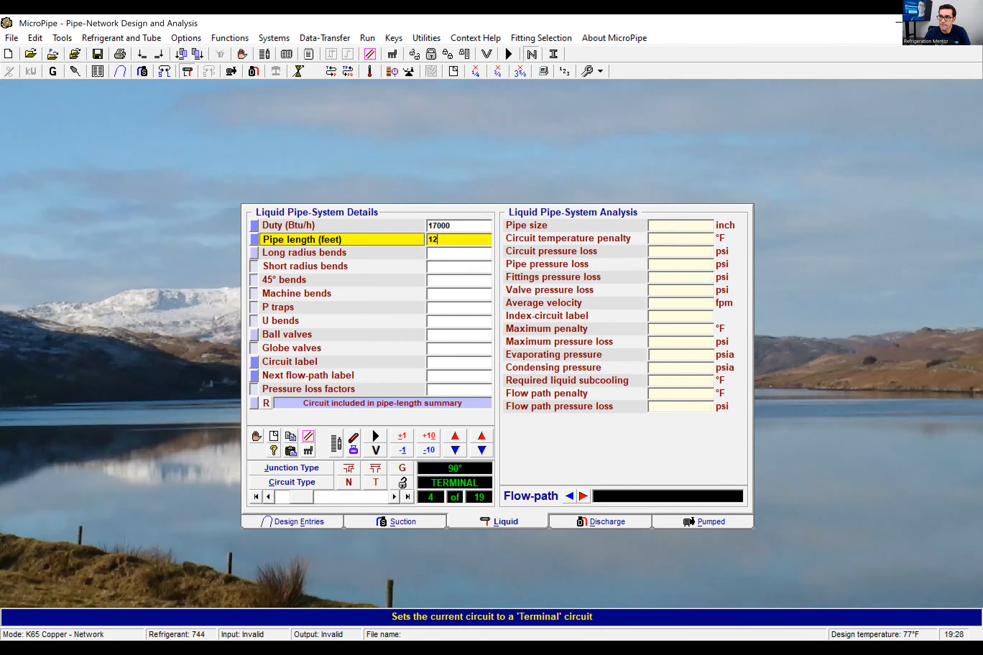
pyautogui.press('Return')
pyautogui.write('4')
pyautogui.press('Return')
# - Give liquid circuit 4 one ball valve, circuit label 4 and next flow-path label 6
pyautogui.write('1')
pyautogui.press('Return')
pyautogui.write('4')
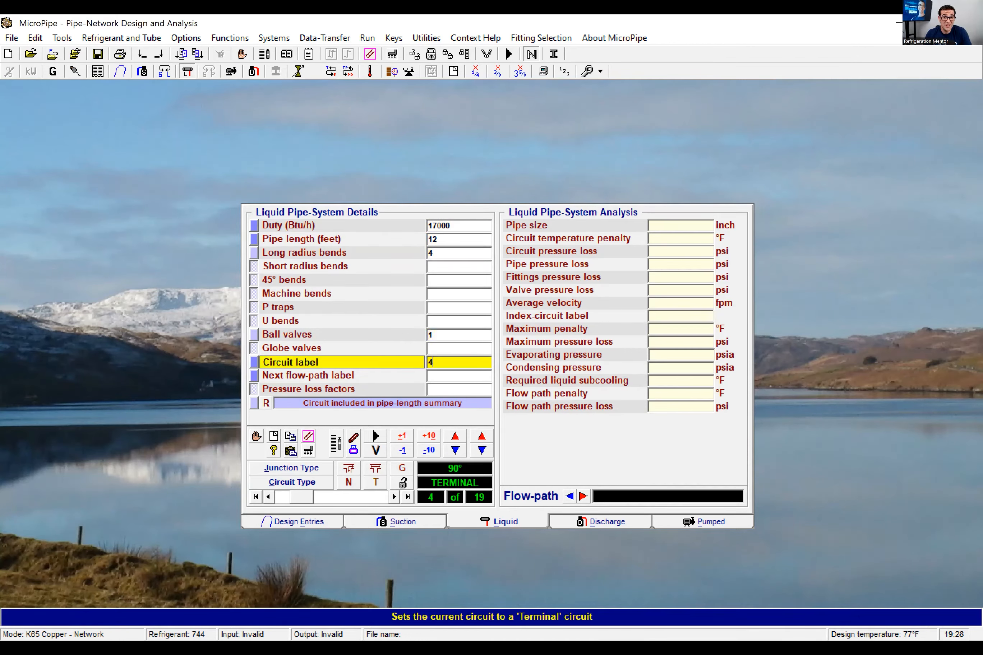
pyautogui.press('Return')
pyautogui.write('6')
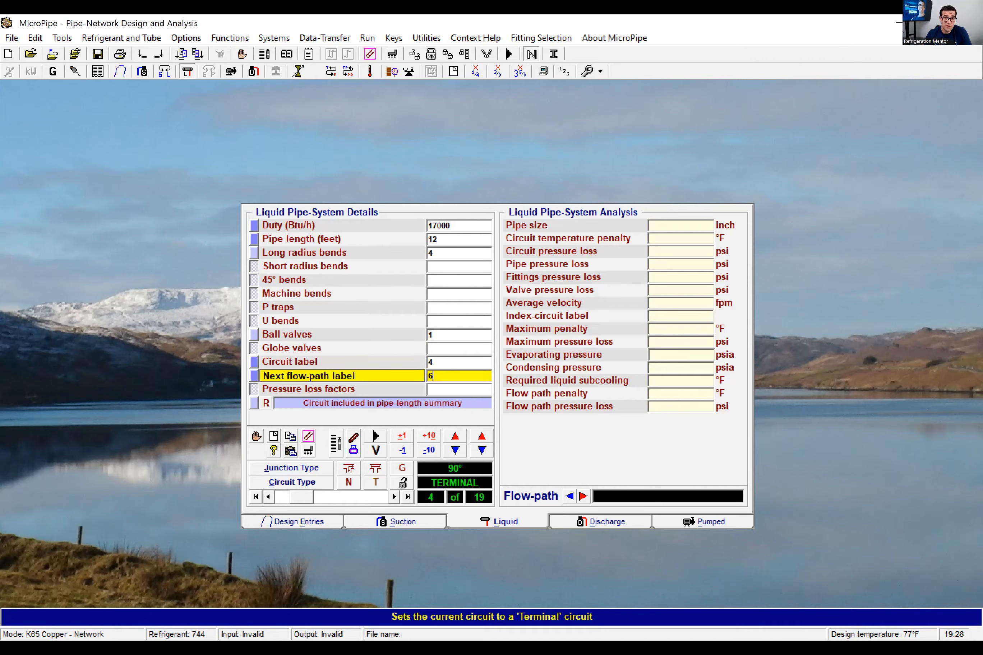
# - Make liquid circuit 5 a terminal circuit with a duty of 17000 Btu/h, a pipe length of 1 foot and 4 long radius bends
pyautogui.click(394, 497)
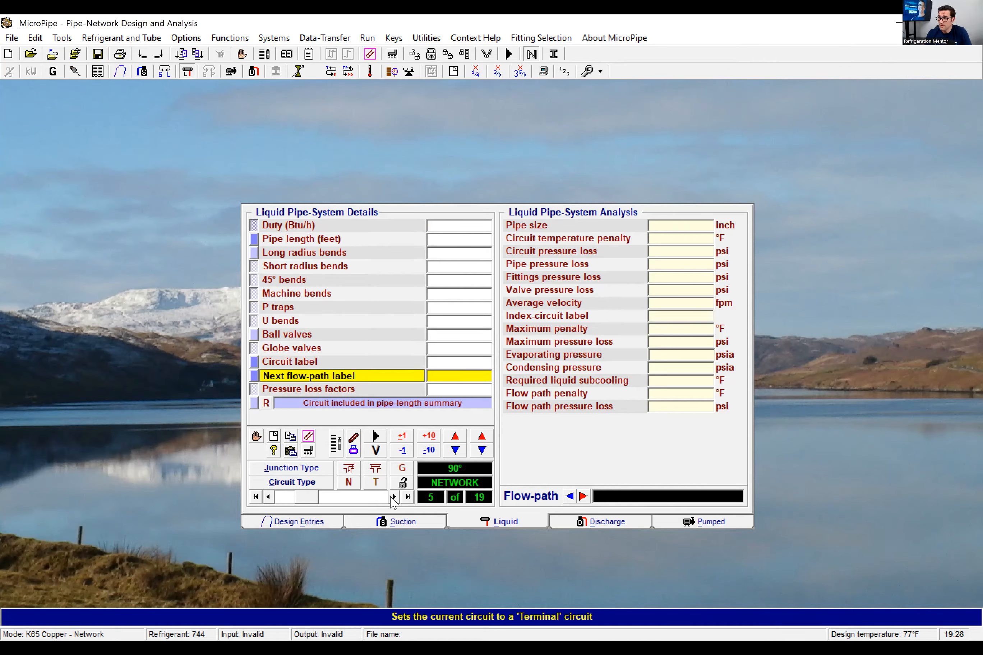
pyautogui.hotkey('alt', 'c')
pyautogui.press('Return')
pyautogui.write('1')
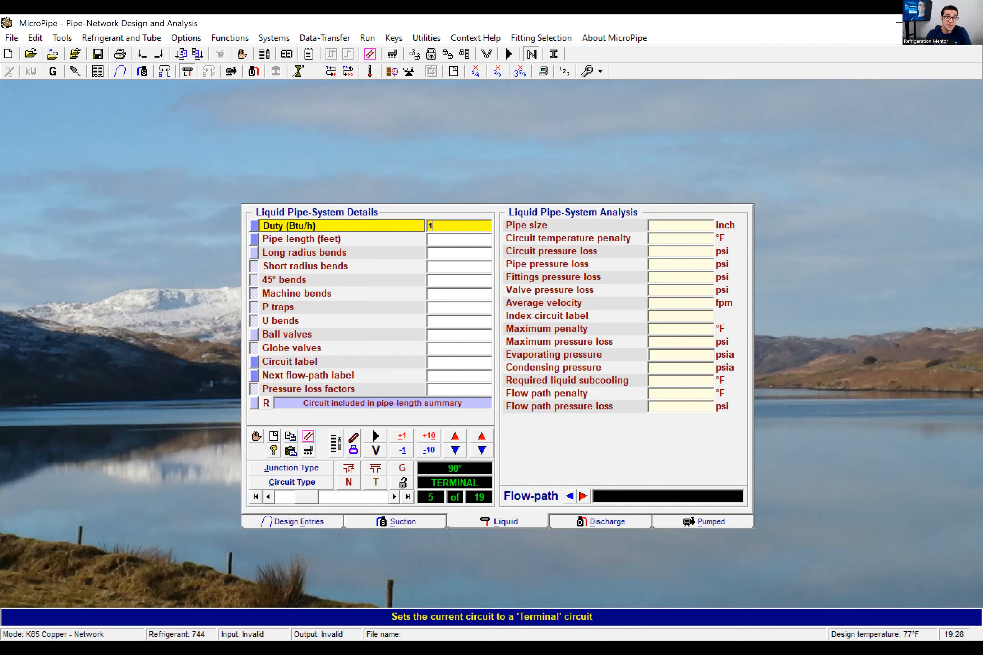
pyautogui.write('7000')
pyautogui.press('Return')
pyautogui.write('1')
pyautogui.press('Return')
pyautogui.write('4')
pyautogui.press('Return')
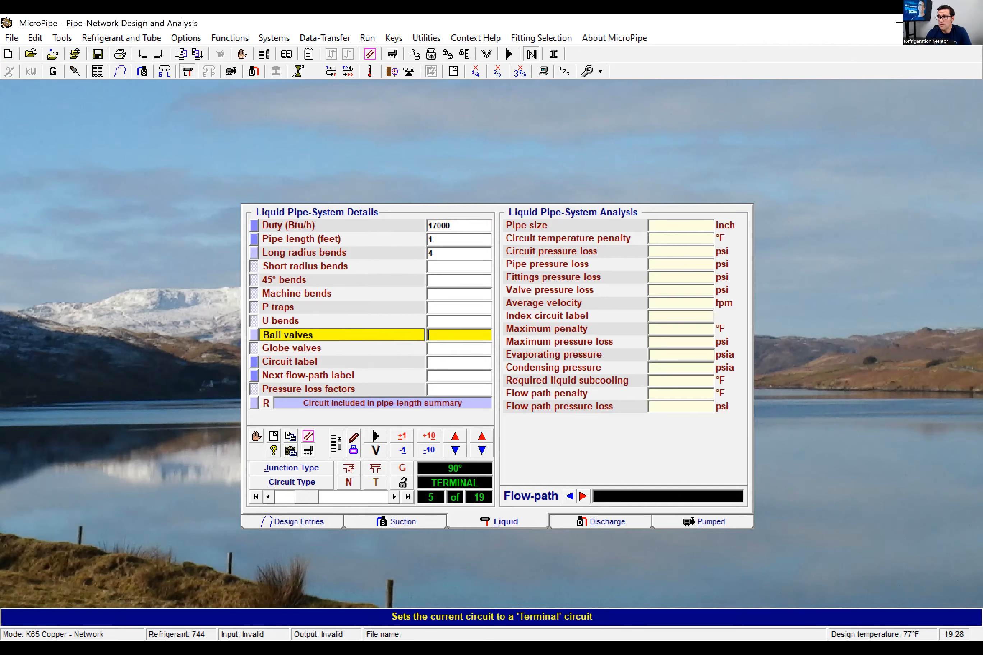
# - Give liquid circuit 5 one ball valve, circuit label 5 and next flow-path label 6
pyautogui.write('1')
pyautogui.press('Return')
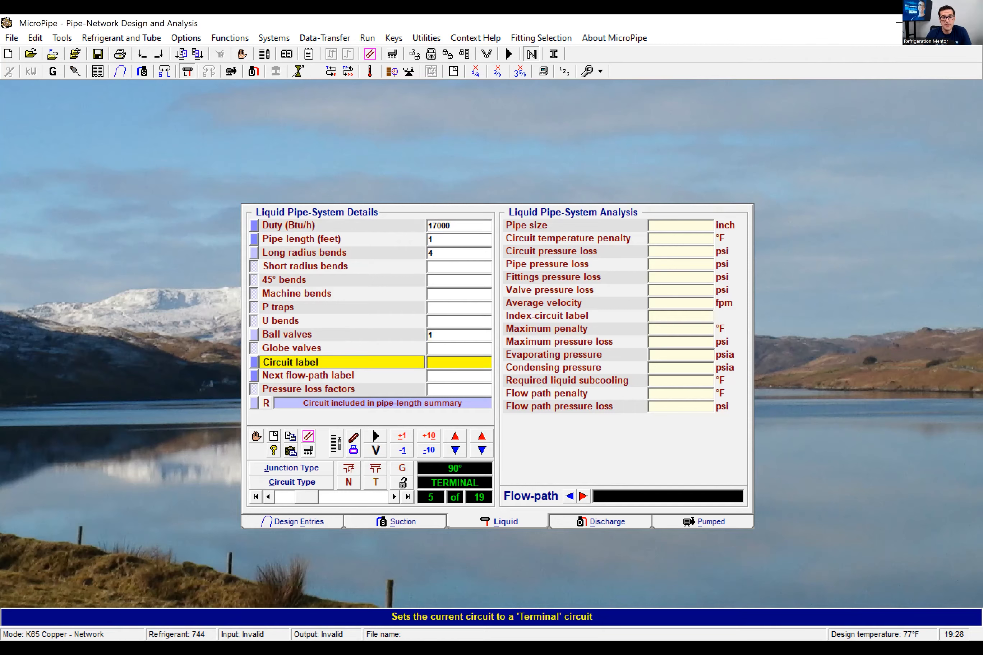
pyautogui.write('5')
pyautogui.press('Return')
pyautogui.write('6')
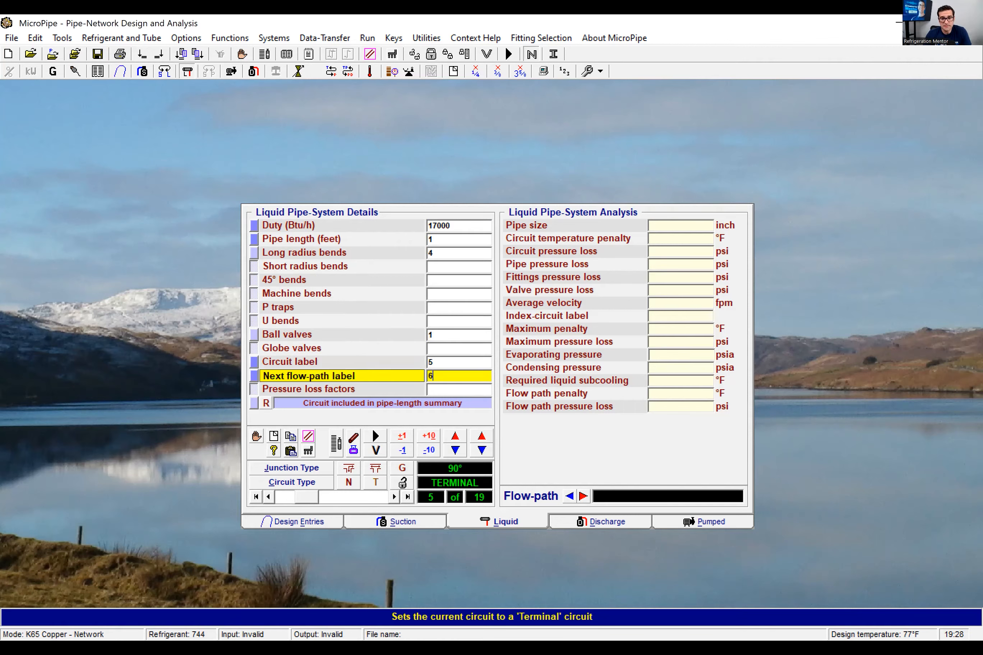
# - Give liquid network circuit 6 a pipe length of 6 feet, circuit label 6 and next flow-path label 7
pyautogui.click(395, 497)
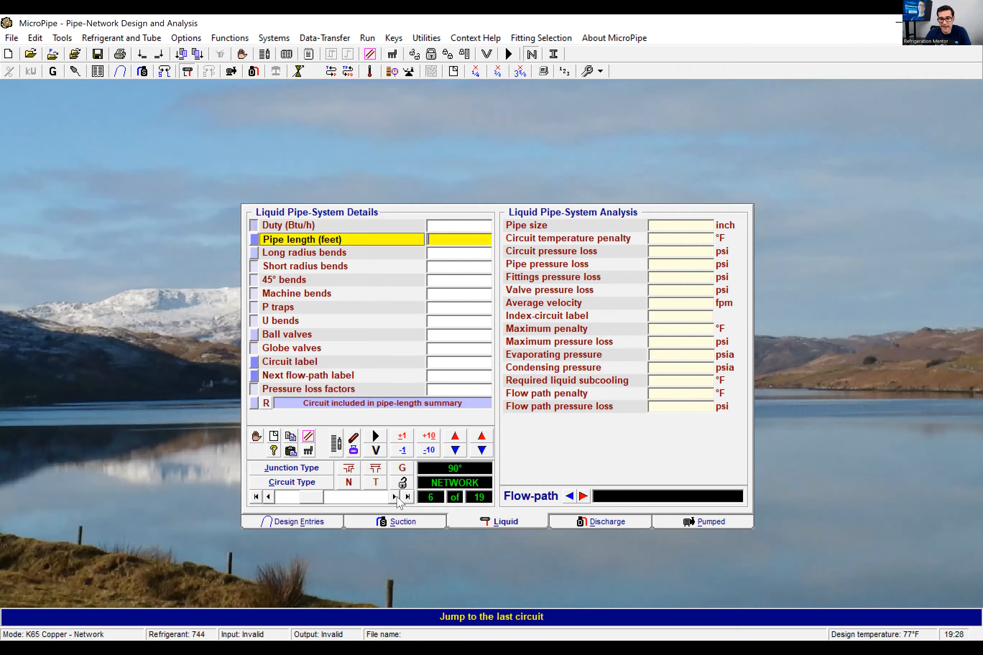
pyautogui.write('6')
pyautogui.press('Return')
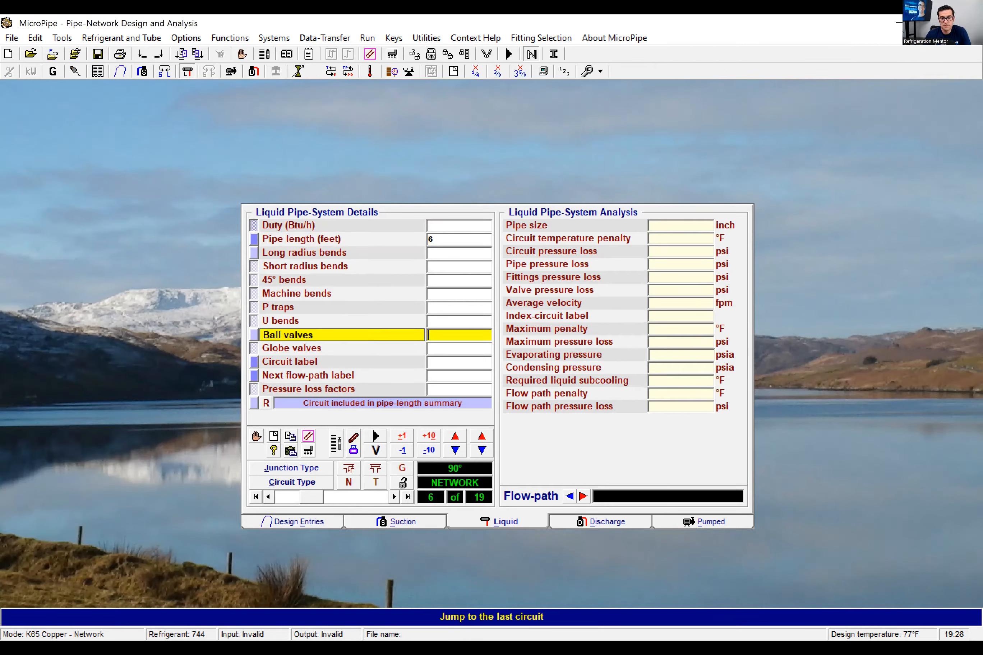
pyautogui.press('Return')
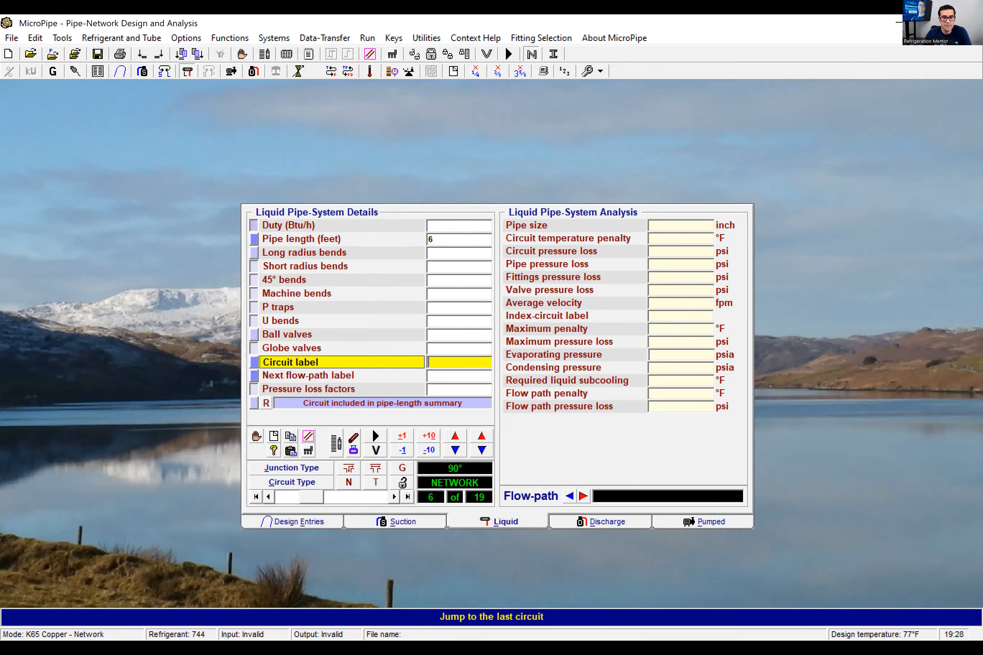
pyautogui.write('6')
pyautogui.press('Return')
pyautogui.write('7')
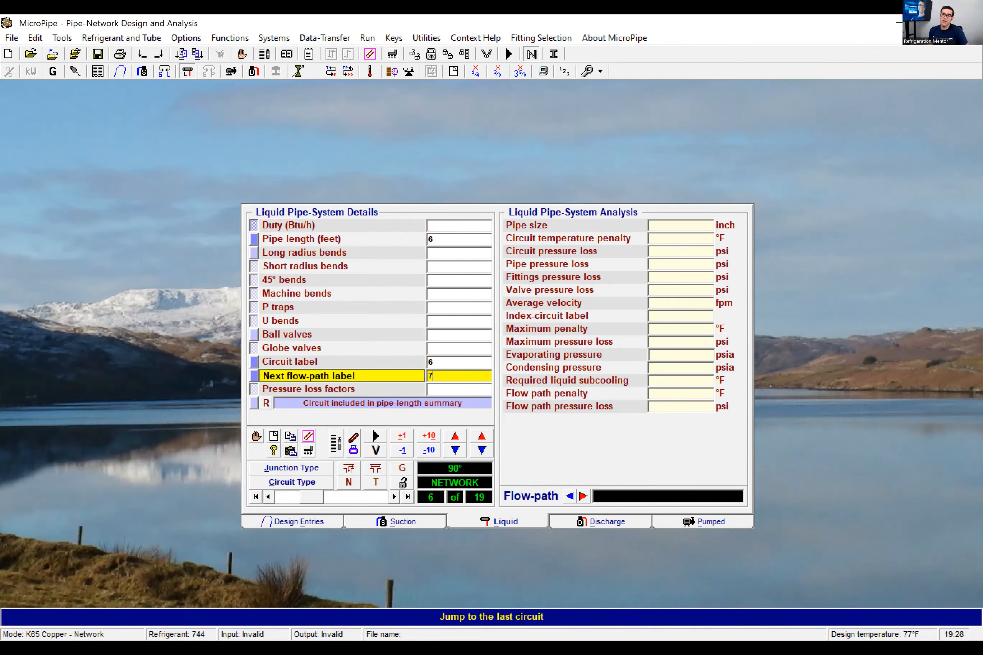
# - Give liquid network circuit 7 a pipe length of 40 feet and 3 long radius bends
pyautogui.click(271, 497)
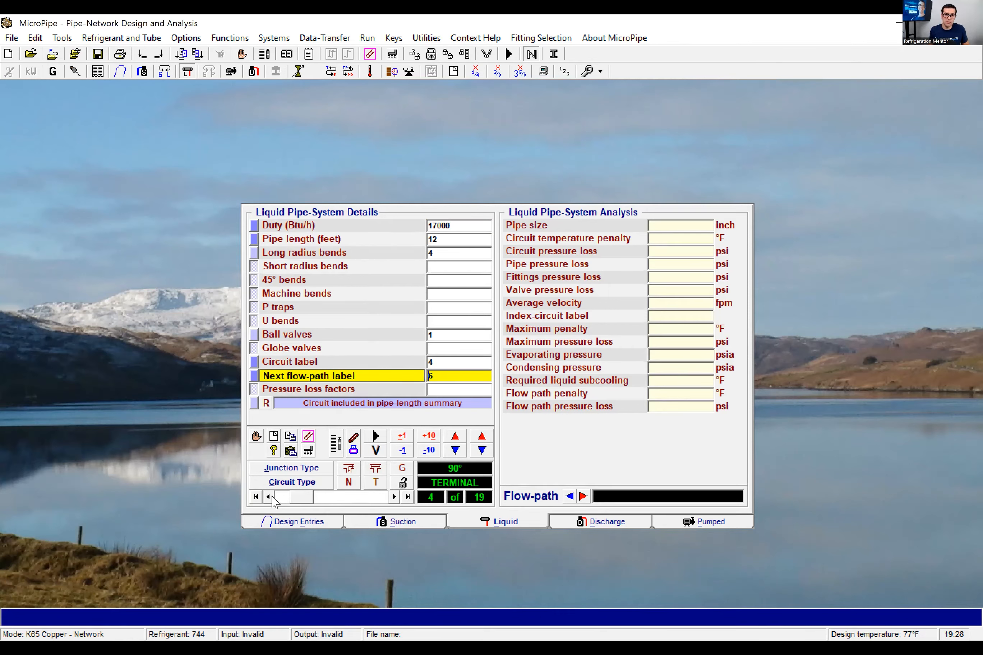
pyautogui.click(393, 497)
pyautogui.click(390, 498)
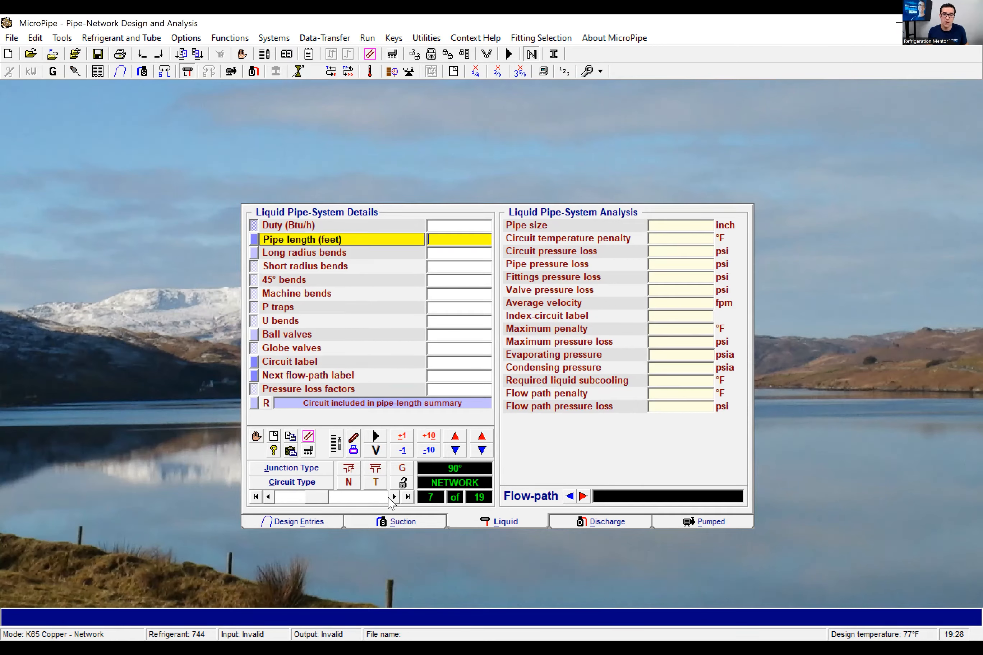
pyautogui.write('40')
pyautogui.press('Return')
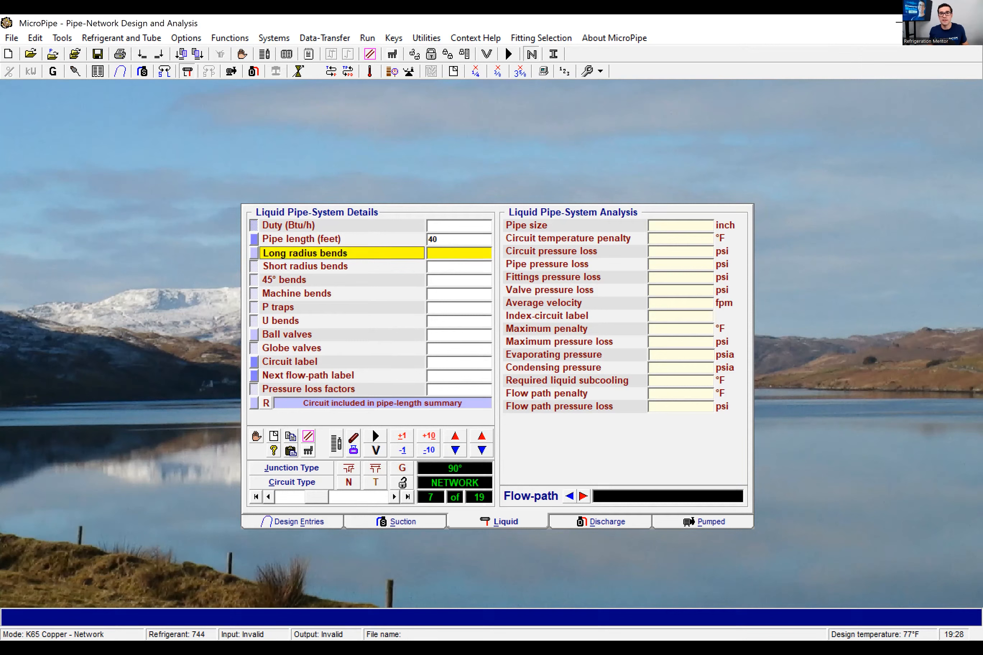
pyautogui.write('3')
pyautogui.press('Return')
# - Give liquid network circuit 7 one ball valve, circuit label 7 and next flow-path label 12
pyautogui.write('1')
pyautogui.press('Return')
pyautogui.write('7')
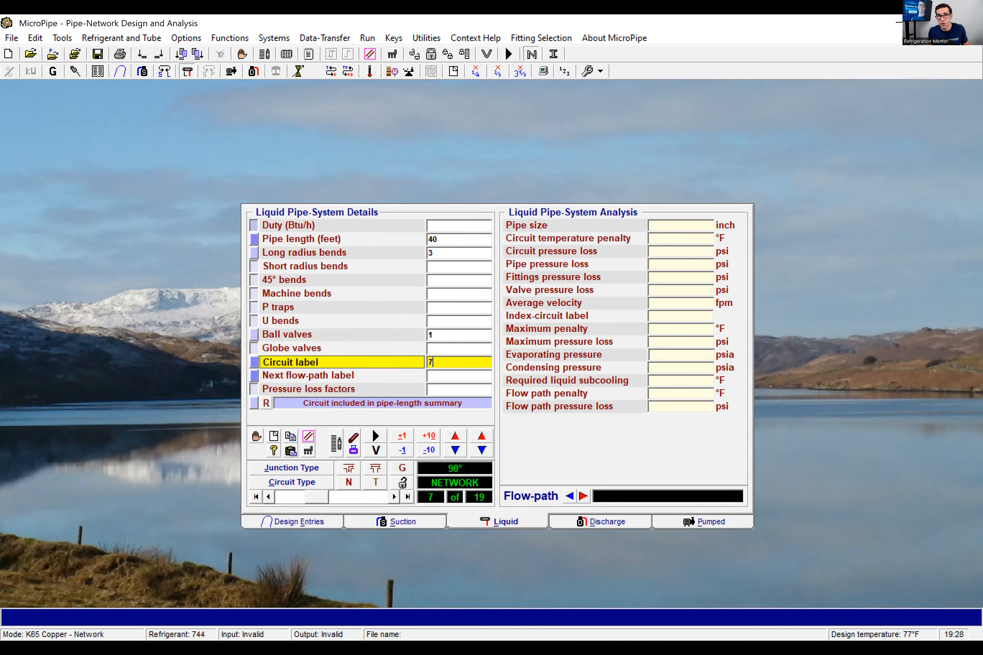
pyautogui.press('Return')
pyautogui.write('12')
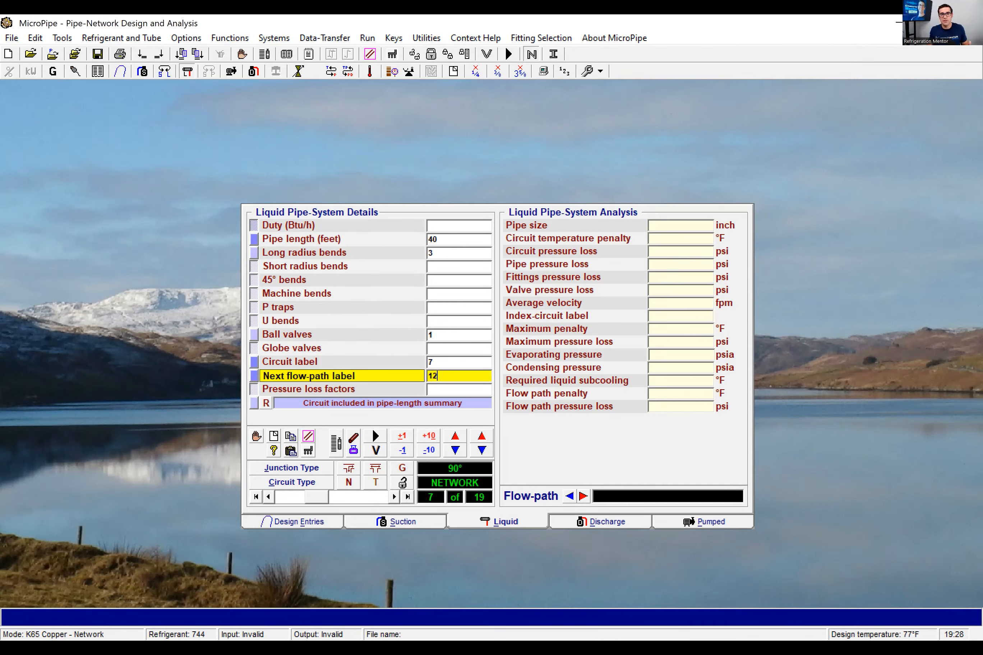
# - Make liquid circuit 8 a terminal circuit with a duty of 17000 Btu/h, a pipe length of 12 feet and 4 long radius bends
pyautogui.click(394, 497)
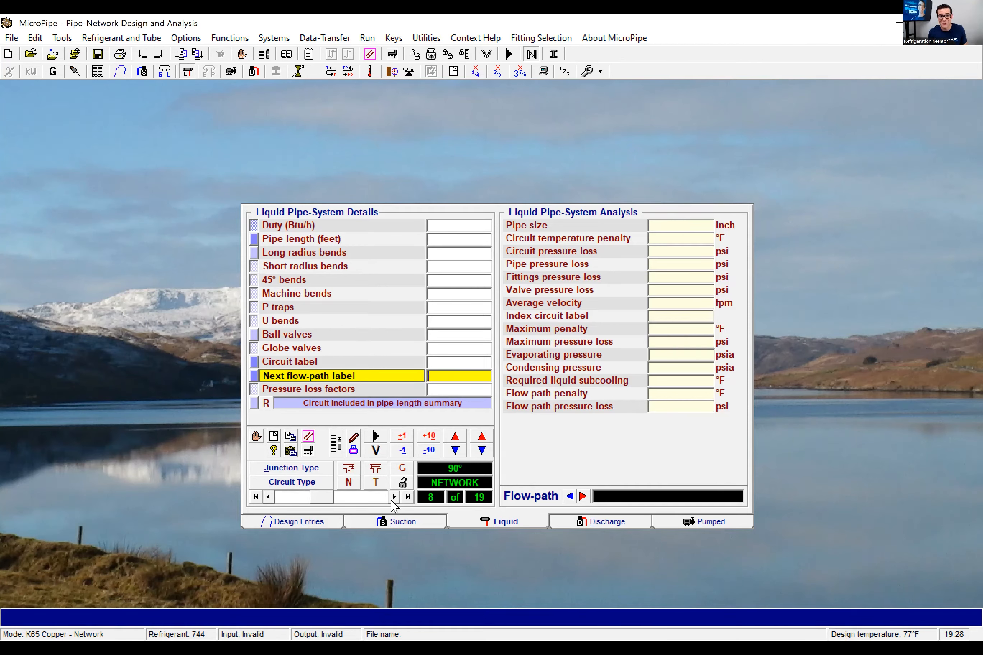
pyautogui.click(376, 483)
pyautogui.write('17000')
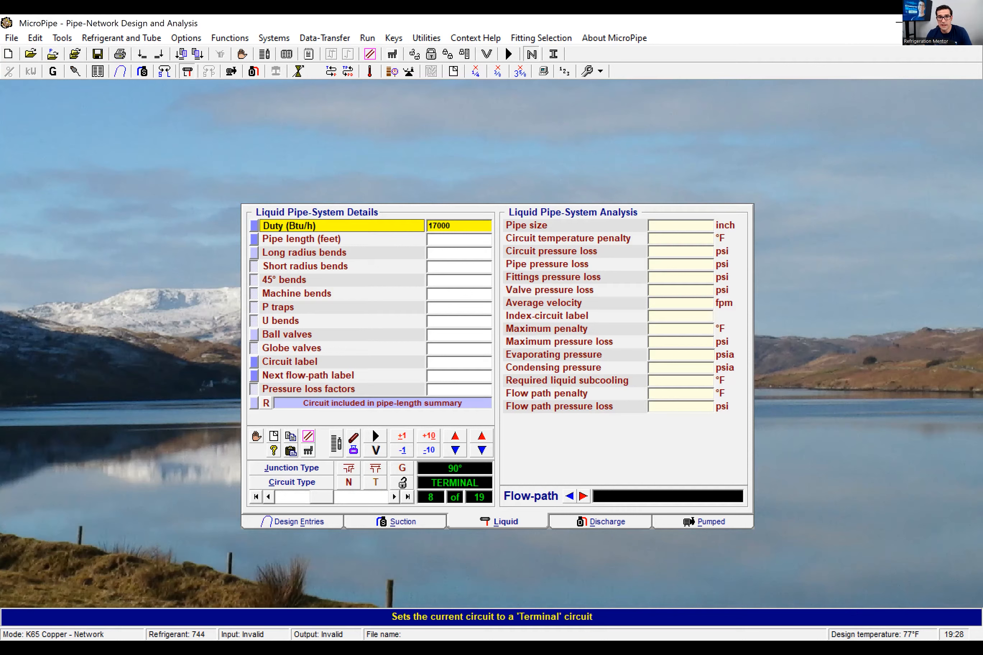
pyautogui.press('Return')
pyautogui.write('12')
pyautogui.press('Return')
pyautogui.write('4')
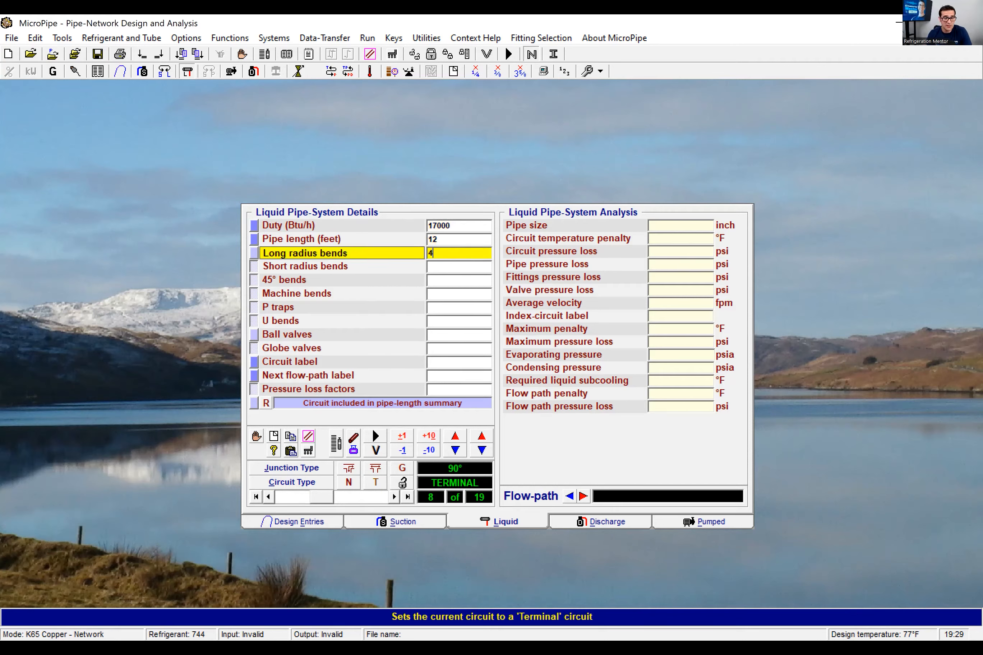
pyautogui.press('Return')
# - Give liquid circuit 8 one ball valve, circuit label 8 and next flow-path label 10
pyautogui.write('1')
pyautogui.press('Return')
pyautogui.write('8')
pyautogui.press('Return')
pyautogui.write('10')
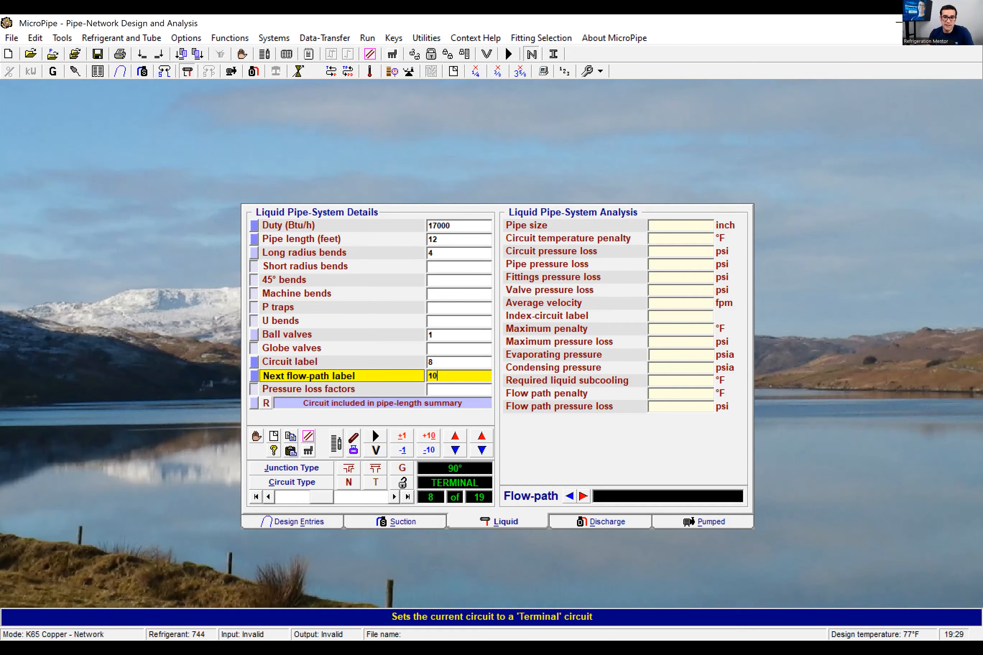
# - Make liquid circuit 9 a terminal circuit with a duty of 17000 Btu/h, a pipe length of 1 foot and 4 long radius bends
pyautogui.click(394, 498)
pyautogui.write('t')
pyautogui.write('17000')
pyautogui.press('Return')
pyautogui.write('1')
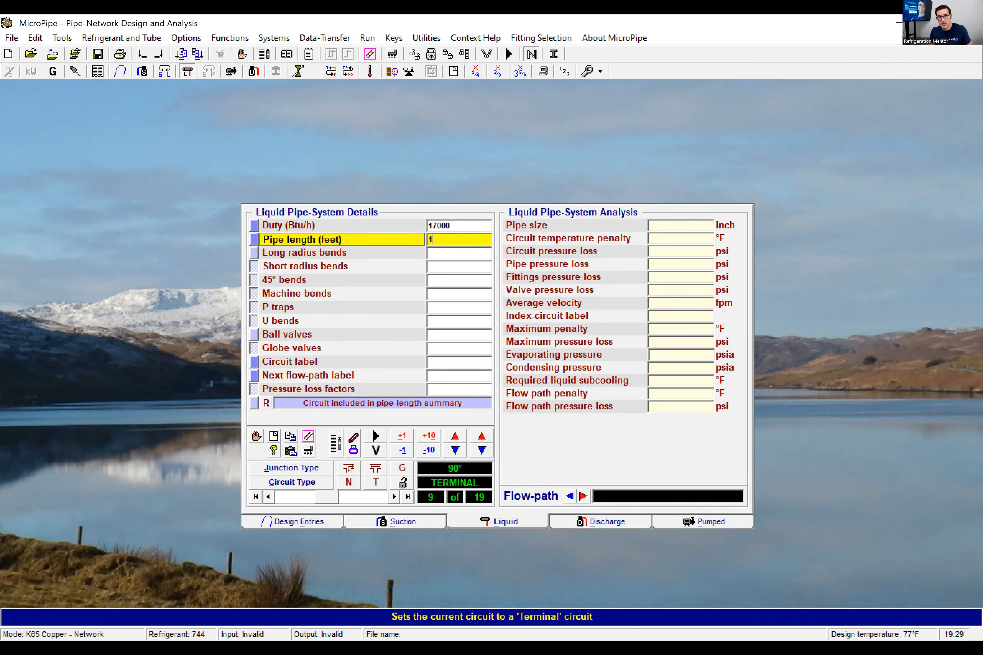
pyautogui.press('Return')
pyautogui.write('4')
pyautogui.press('Return')
# - Give liquid circuit 9 one ball valve, circuit label 9 and next flow-path label 10
pyautogui.write('1')
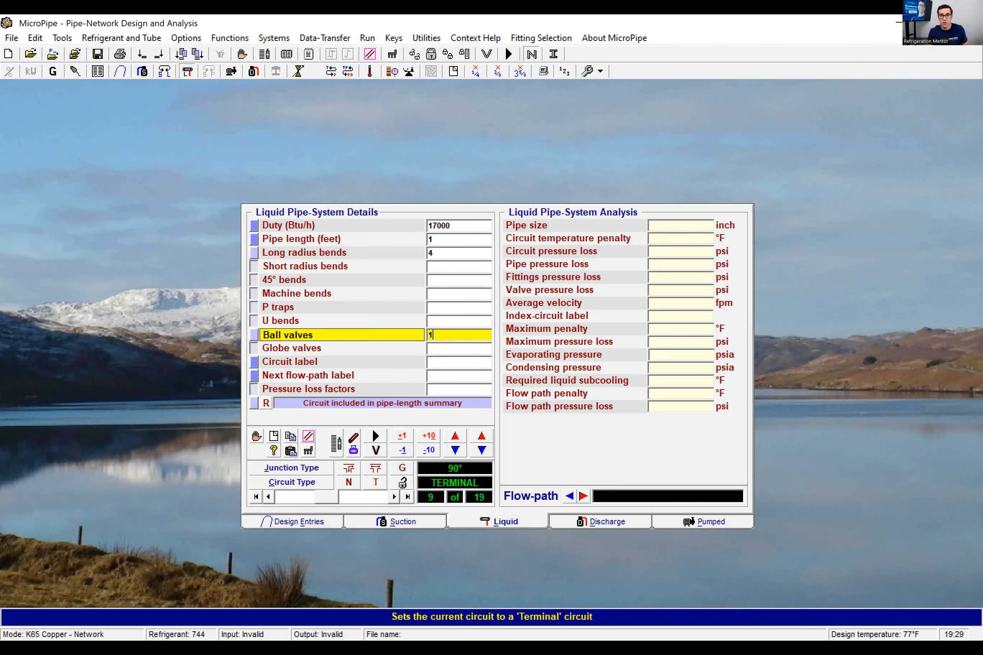
pyautogui.press('Return')
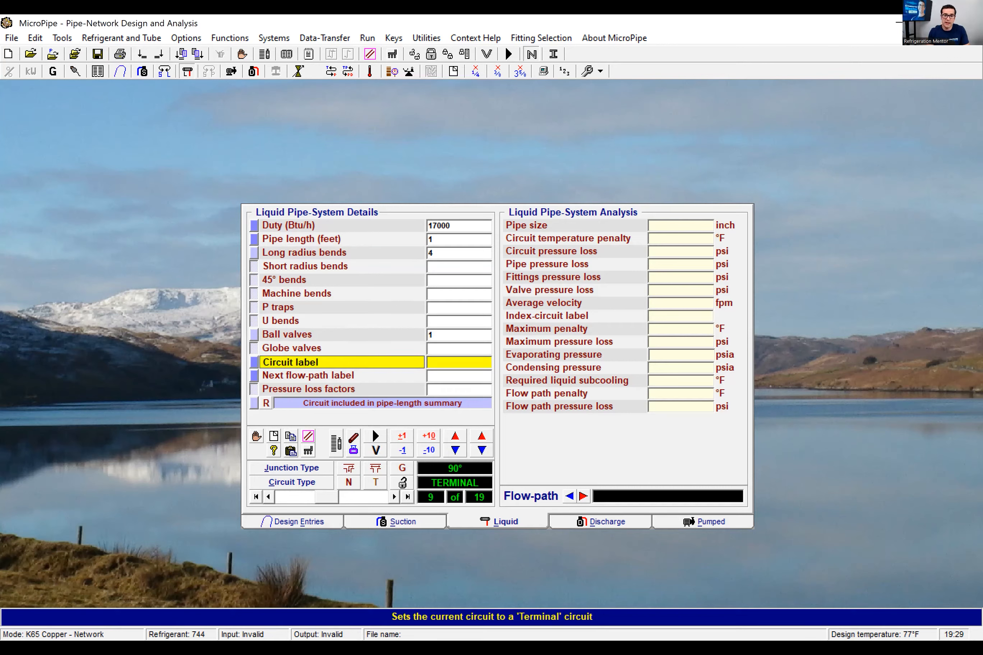
pyautogui.write('9')
pyautogui.press('Return')
pyautogui.write('10')
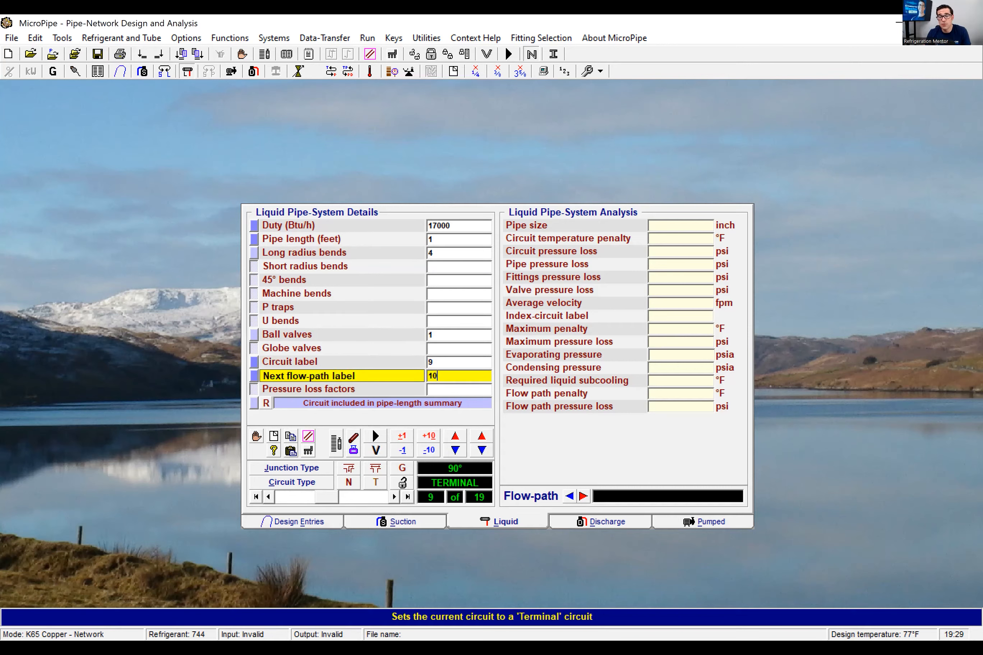
# - Give liquid network circuit 10 a pipe length of 12 feet, circuit label 10 and next flow-path label 12
pyautogui.click(268, 497)
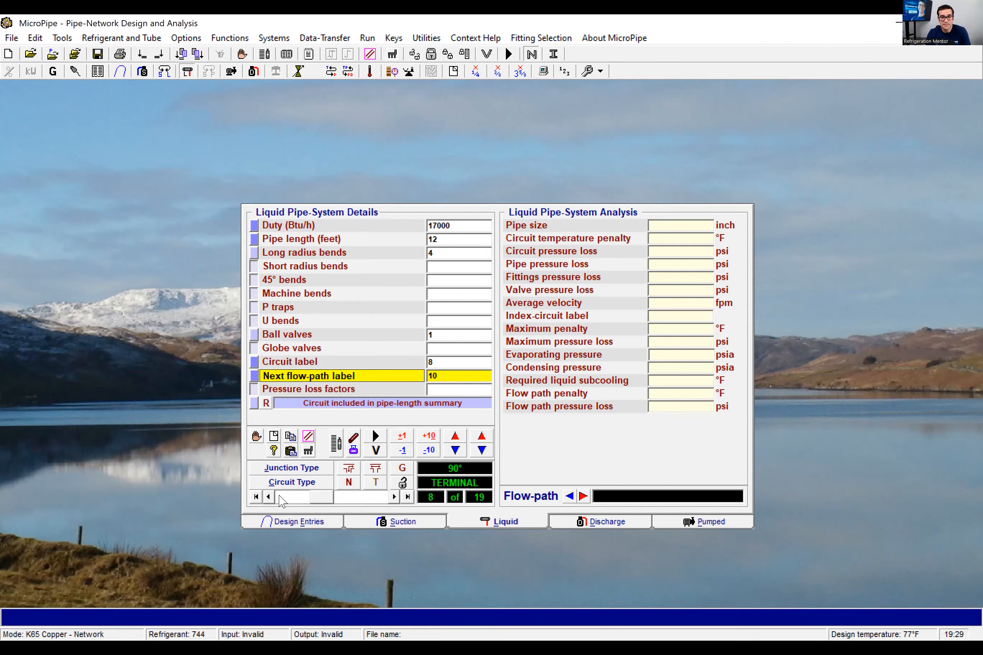
pyautogui.click(394, 497)
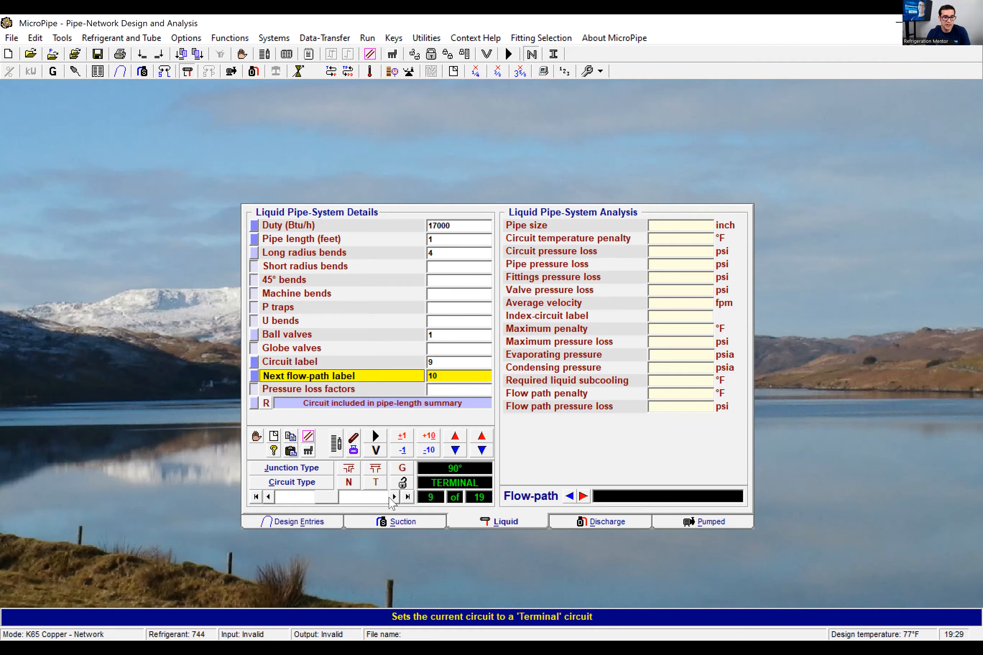
pyautogui.click(395, 497)
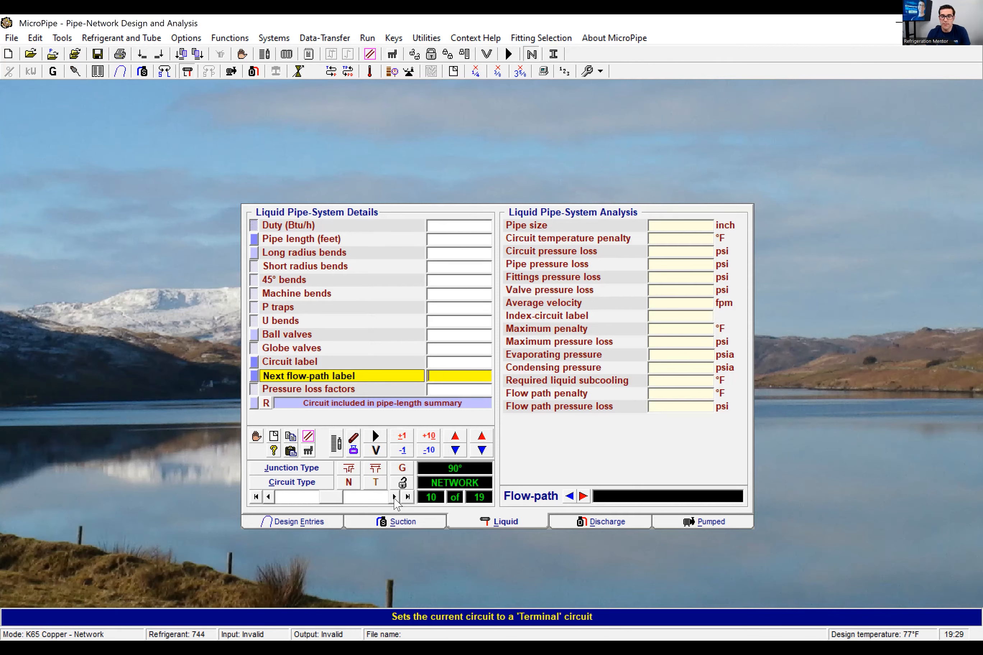
pyautogui.press('Return')
pyautogui.write('12')
pyautogui.press('Return')
pyautogui.press('Return')
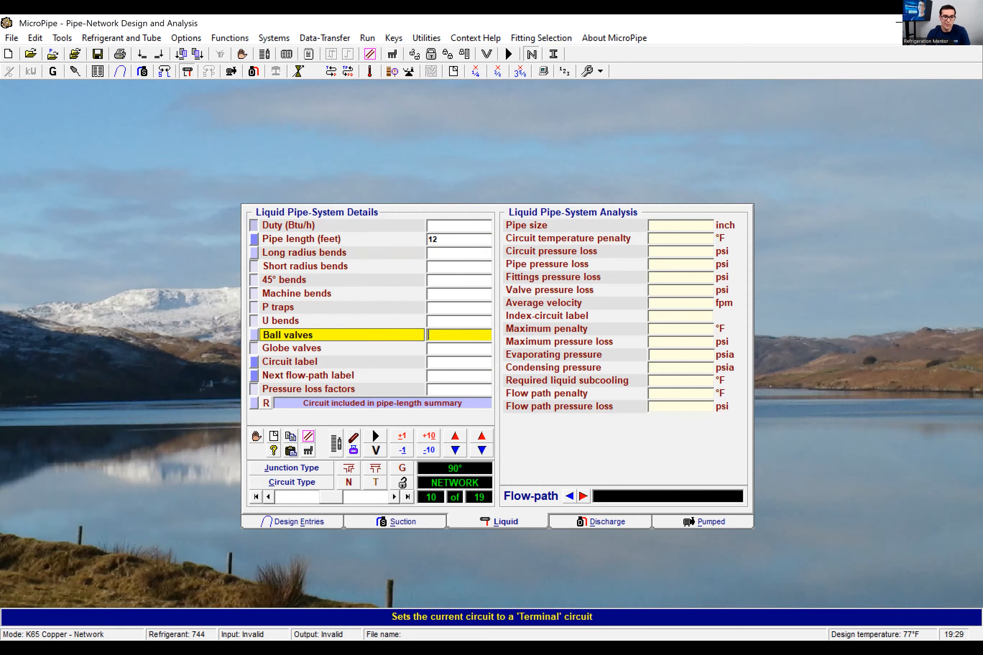
pyautogui.press('Return')
pyautogui.write('10')
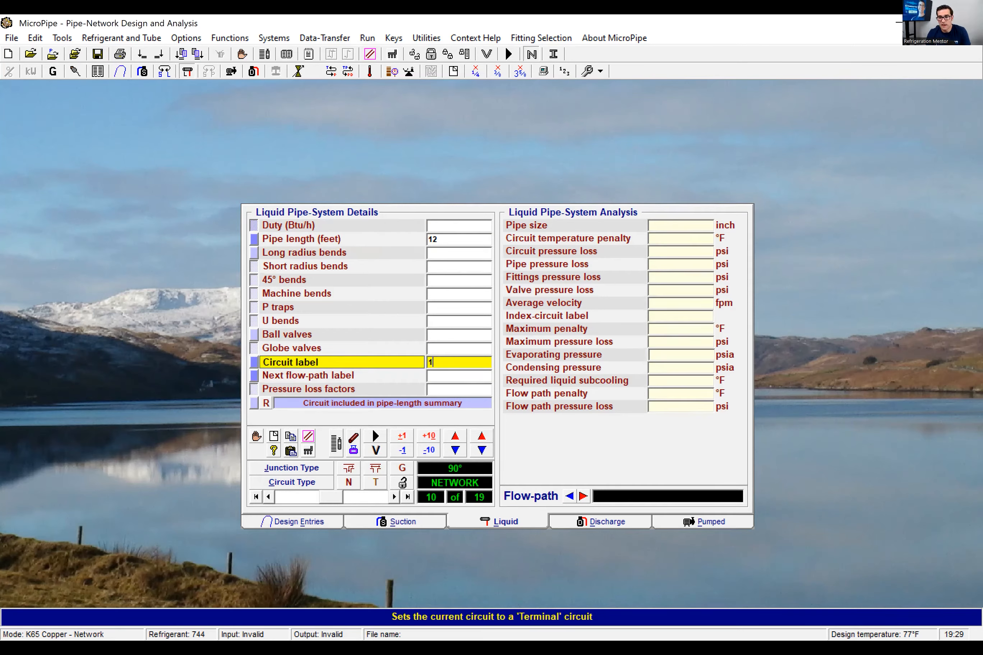
pyautogui.press('Return')
pyautogui.write('12')
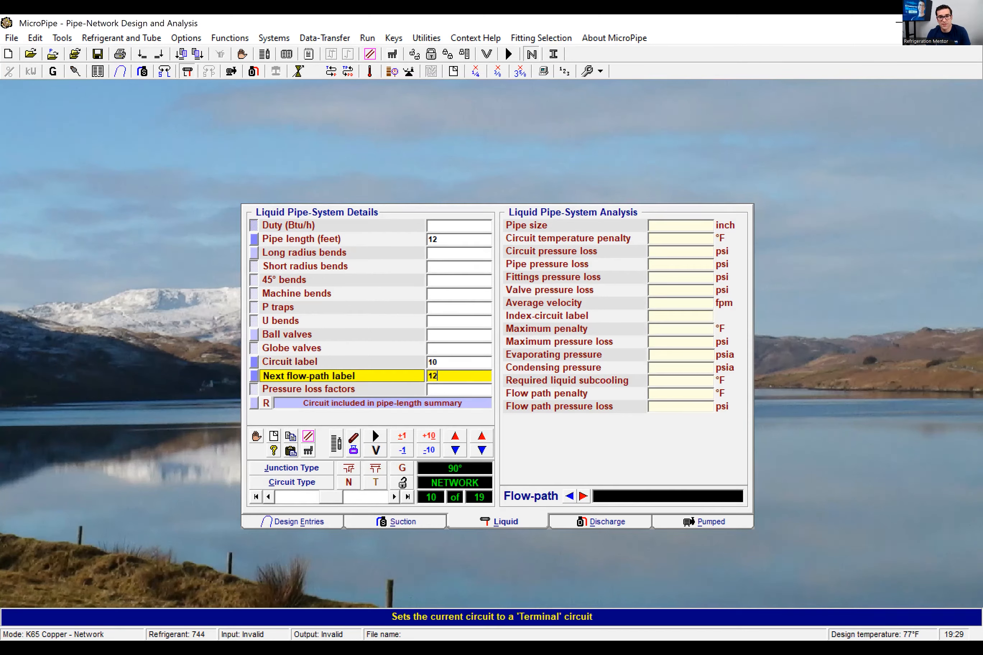
# - Make liquid circuit 11 a terminal circuit with a duty of 17000 Btu/h, a pipe length of 1 foot and 4 long radius bends
pyautogui.click(394, 497)
pyautogui.press('Return')
pyautogui.hotkey('alt', 'c')
pyautogui.press('Return')
pyautogui.press('Return')
pyautogui.press('Return')
pyautogui.press('Return')
pyautogui.press('Return')
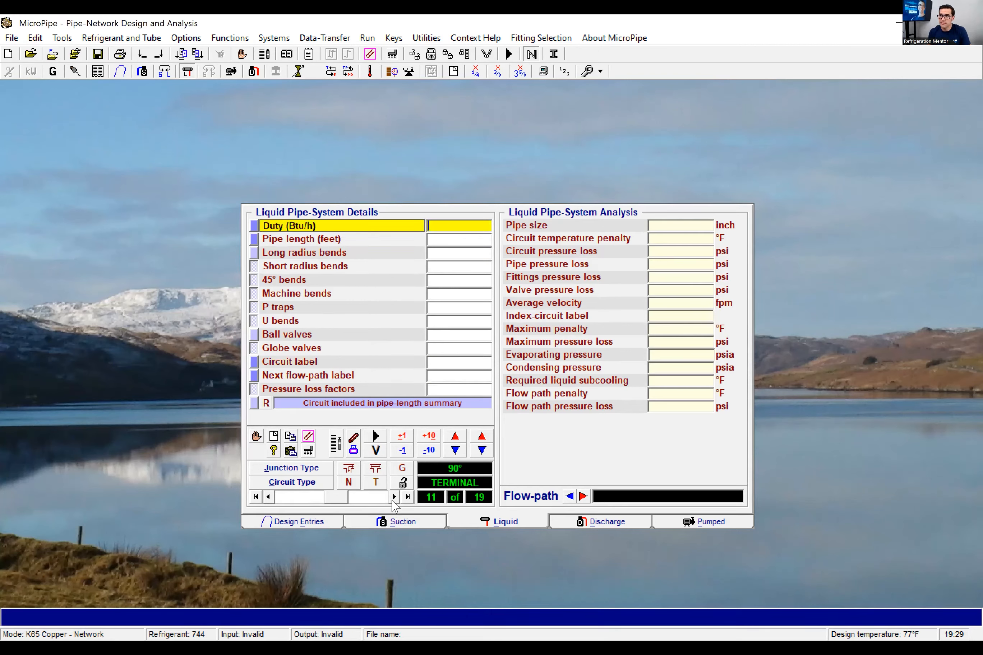
pyautogui.write('17000')
pyautogui.press('Return')
pyautogui.write('1')
pyautogui.press('Return')
pyautogui.write('4')
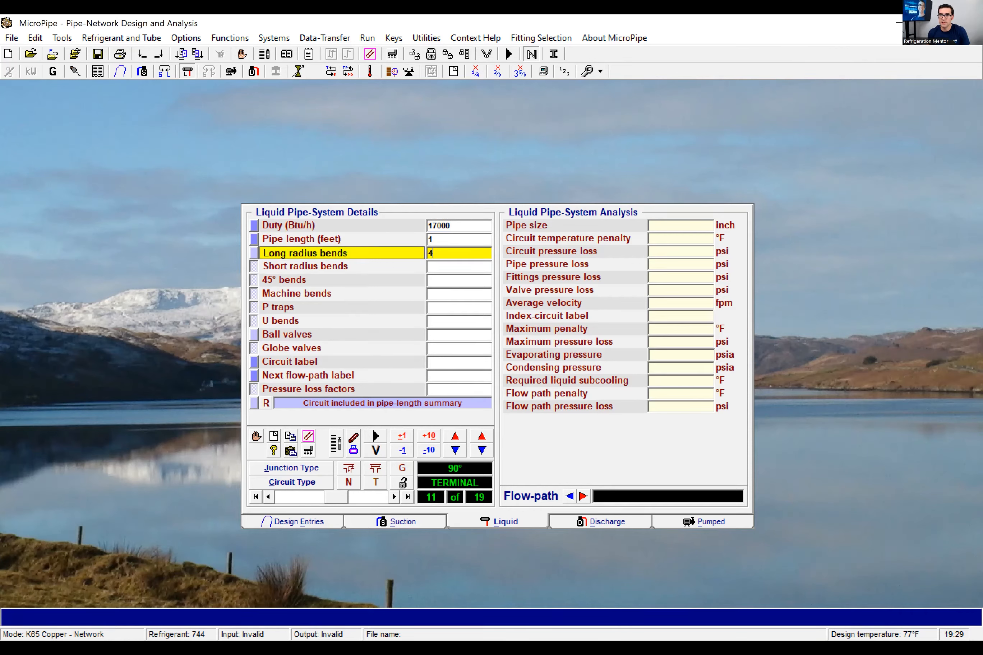
pyautogui.press('Return')
# - Give liquid circuit 11 one ball valve, circuit label 11 and next flow-path label 12
pyautogui.write('1')
pyautogui.press('Return')
pyautogui.write('11')
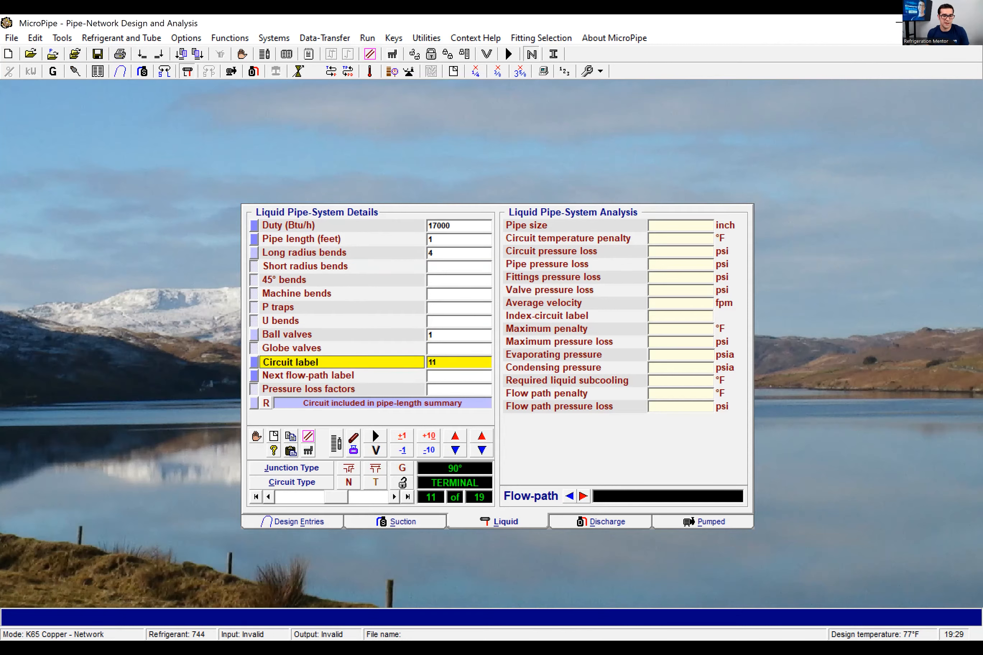
pyautogui.press('Return')
pyautogui.write('12')
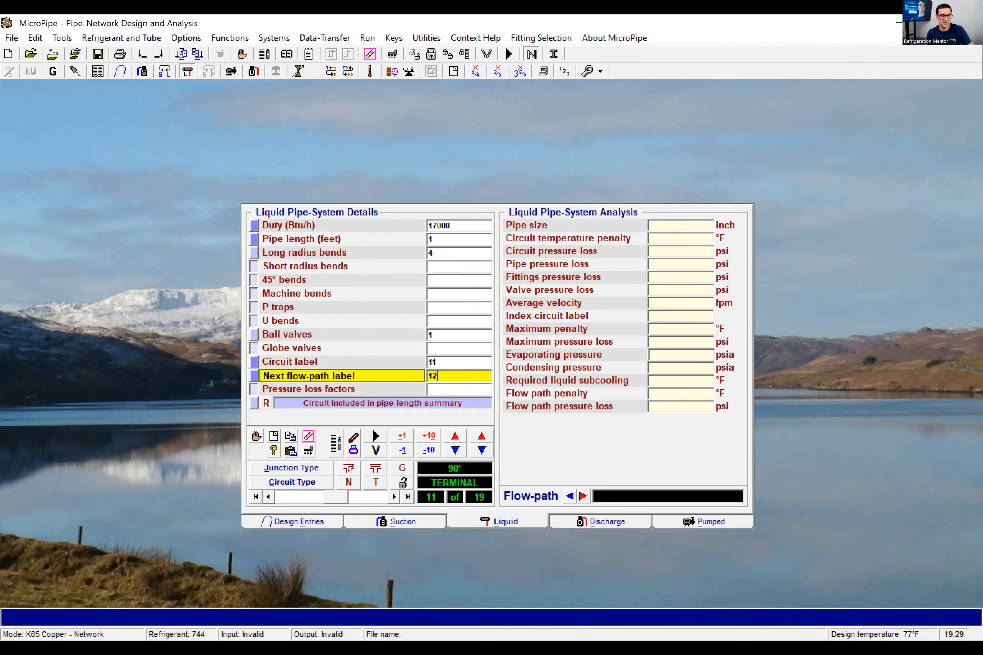
# - Give liquid network circuit 12 a pipe length of 35 feet and 3 long radius bends
pyautogui.click(396, 497)
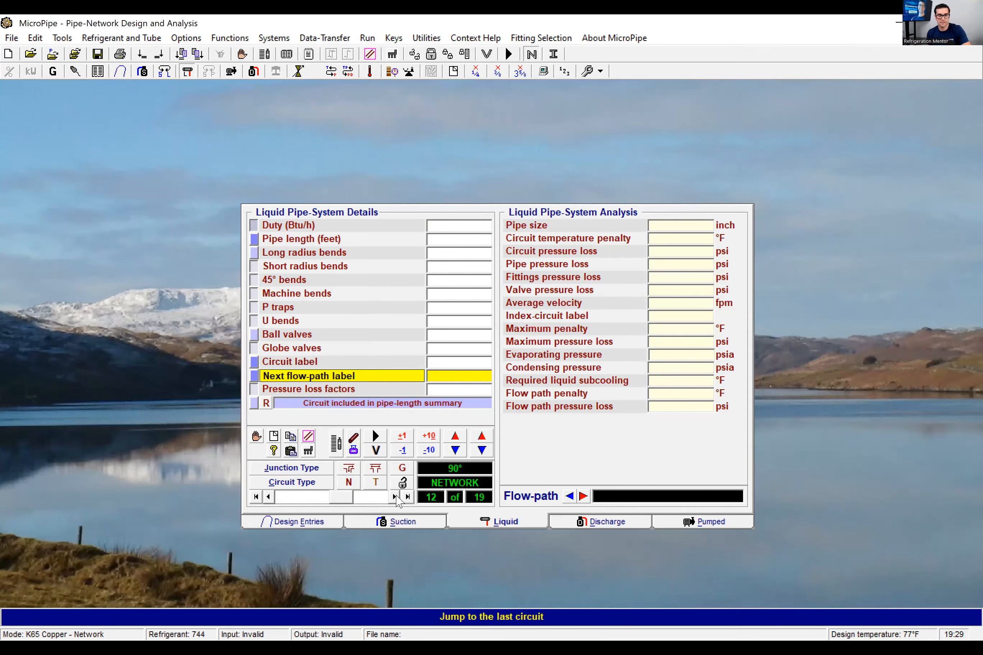
pyautogui.press('Return')
pyautogui.write('35')
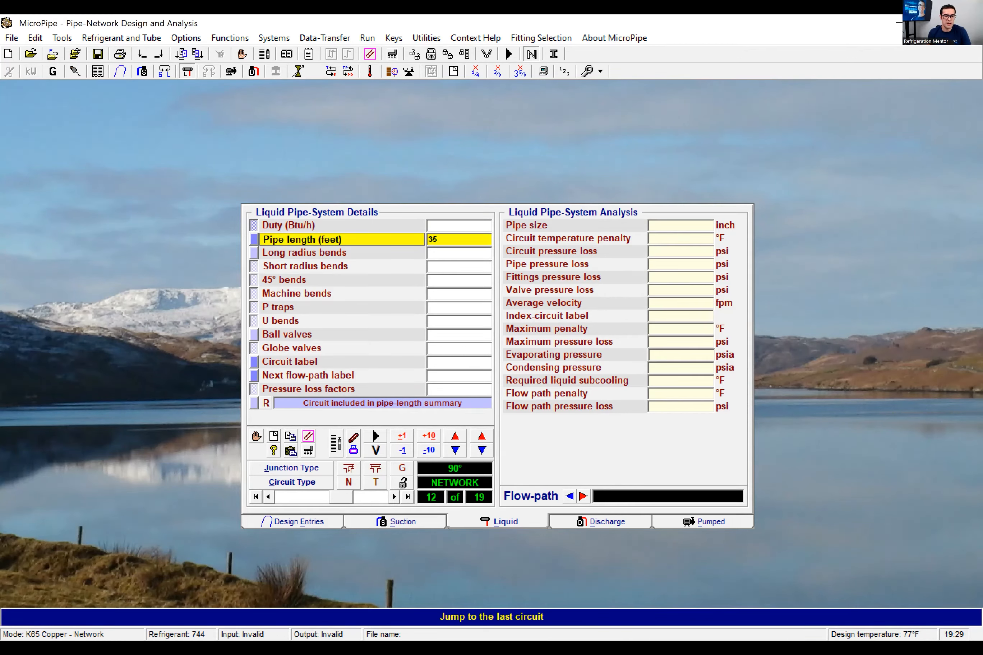
pyautogui.press('Return')
pyautogui.write('3')
# - Give liquid circuit 12 one ball valve, circuit label 12 and next flow-path label 13
pyautogui.press('Return')
pyautogui.write('1')
pyautogui.press('Return')
pyautogui.write('12')
pyautogui.press('Return')
pyautogui.write('13')
# - Give liquid network circuit 13 a pipe length of 12 feet, circuit label 13 and next flow-path label 19
pyautogui.click(394, 498)
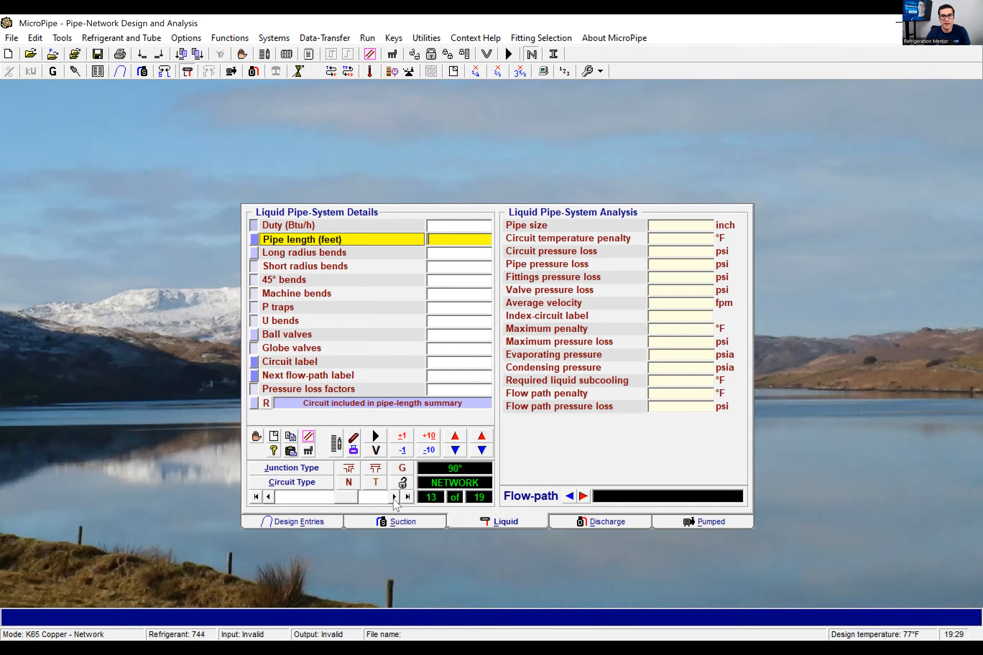
pyautogui.write('12')
pyautogui.press('Return')
pyautogui.press('Return')
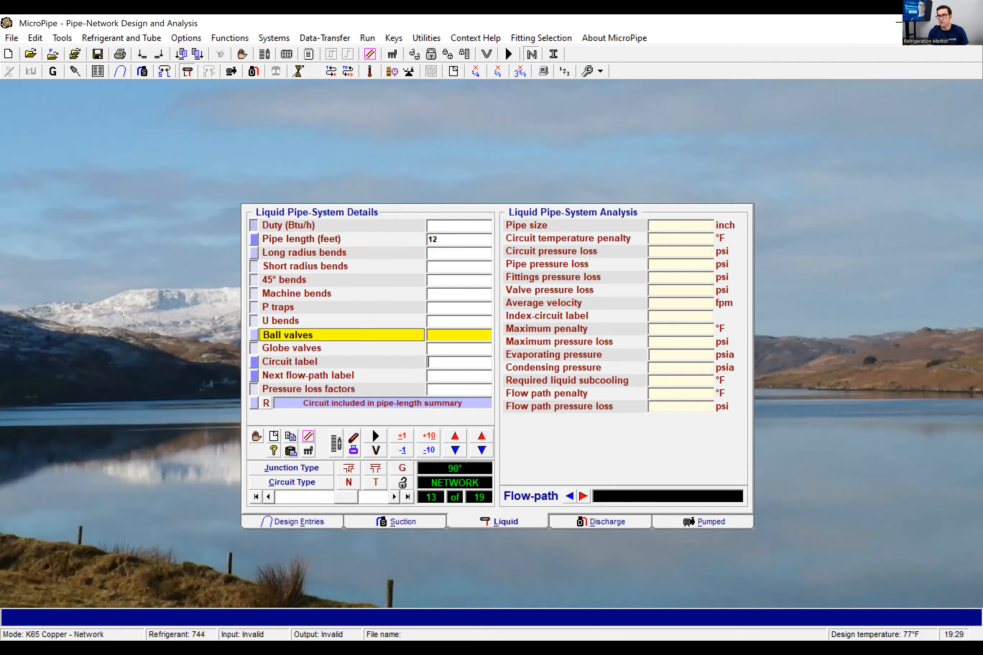
pyautogui.write('13')
pyautogui.press('Return')
pyautogui.write('19')
# - Make liquid circuit 14 a terminal circuit with a duty of 10250 Btu/h, a pipe length of 12 feet and 4 long radius bends
pyautogui.click(392, 502)
pyautogui.hotkey('alt', 'c')
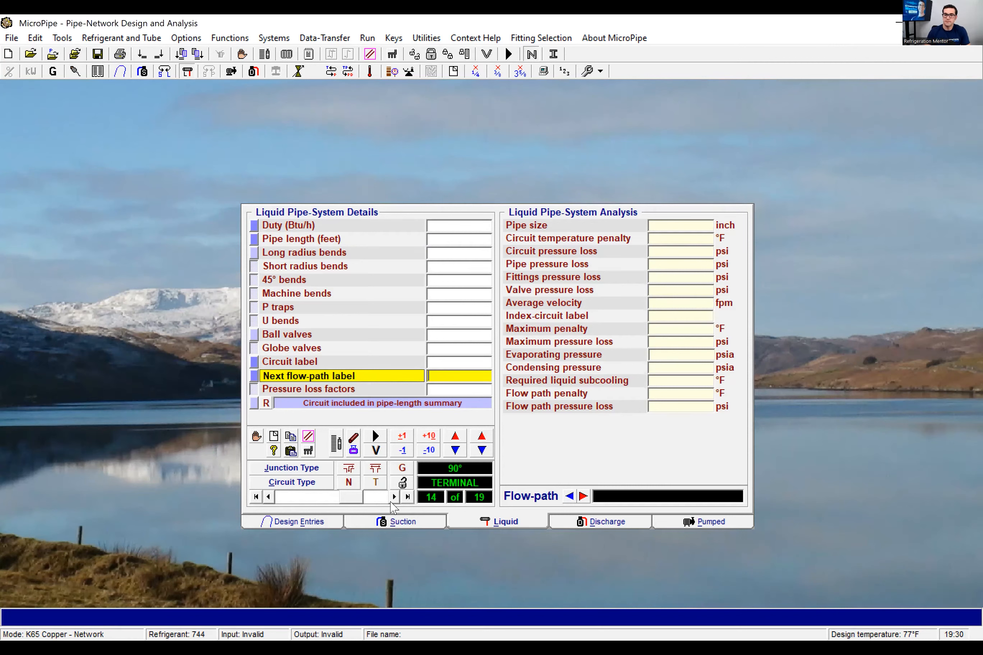
pyautogui.hotkey('alt', 'd')
pyautogui.write('10250')
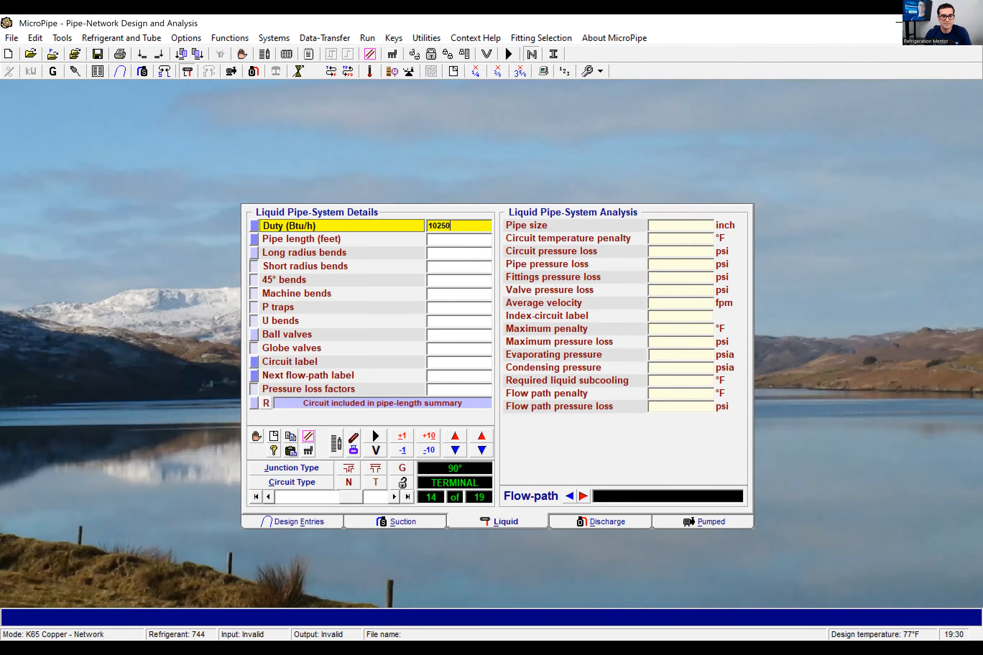
pyautogui.press('Return')
pyautogui.write('12')
pyautogui.press('Return')
pyautogui.write('4')
pyautogui.press('Return')
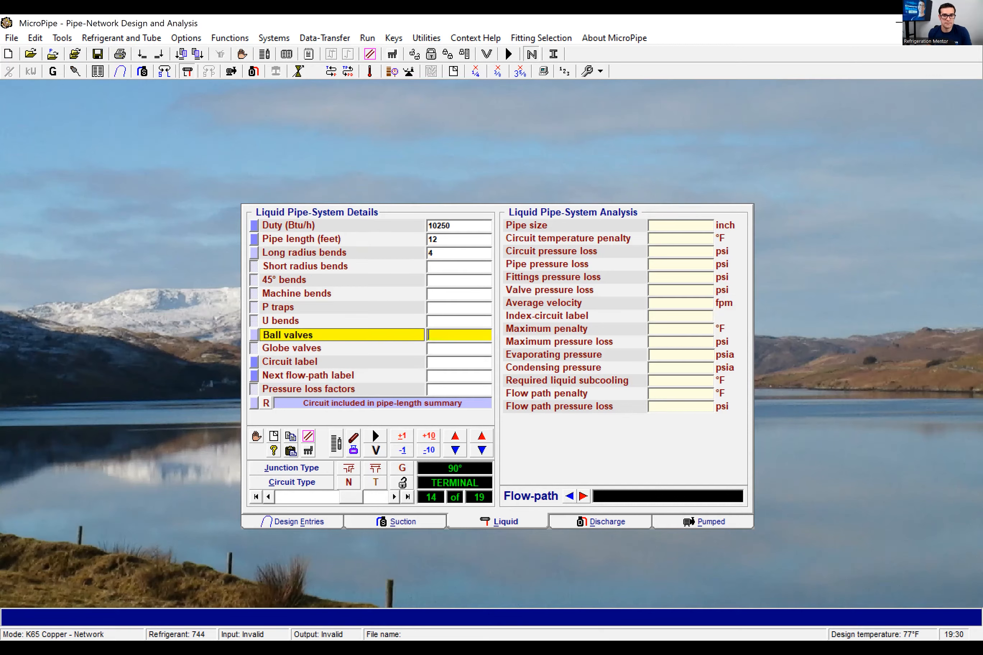
# - Give liquid circuit 14 one ball valve, circuit label 14 and next flow-path label 18
pyautogui.write('1')
pyautogui.press('Return')
pyautogui.write('14')
pyautogui.press('Return')
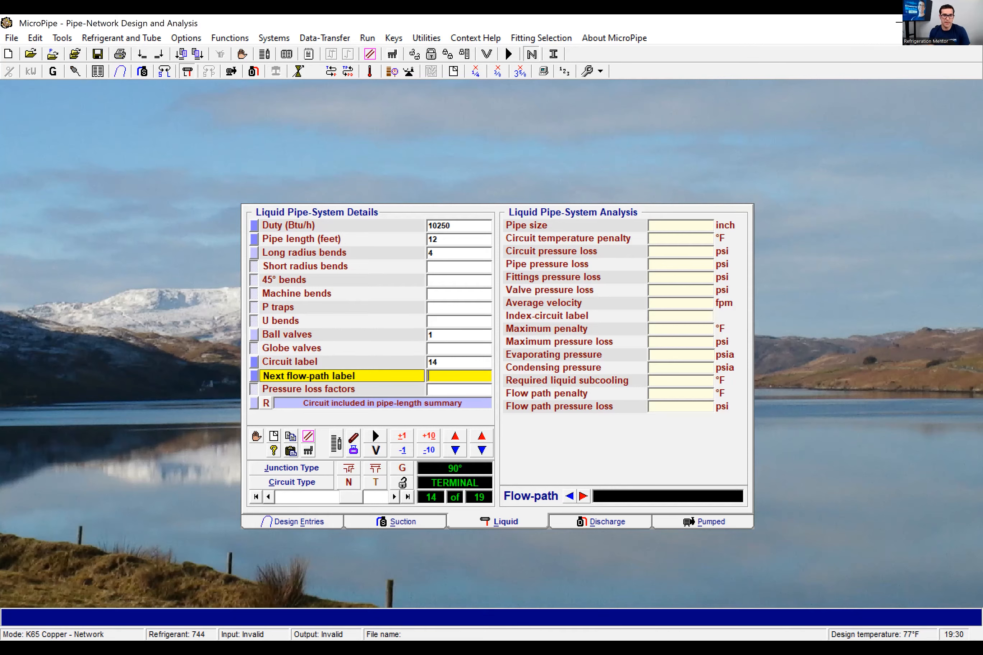
pyautogui.write('18')
# - Review the entries and flow-path labels of liquid circuits 1 to 15 in sequence
pyautogui.click(394, 497)
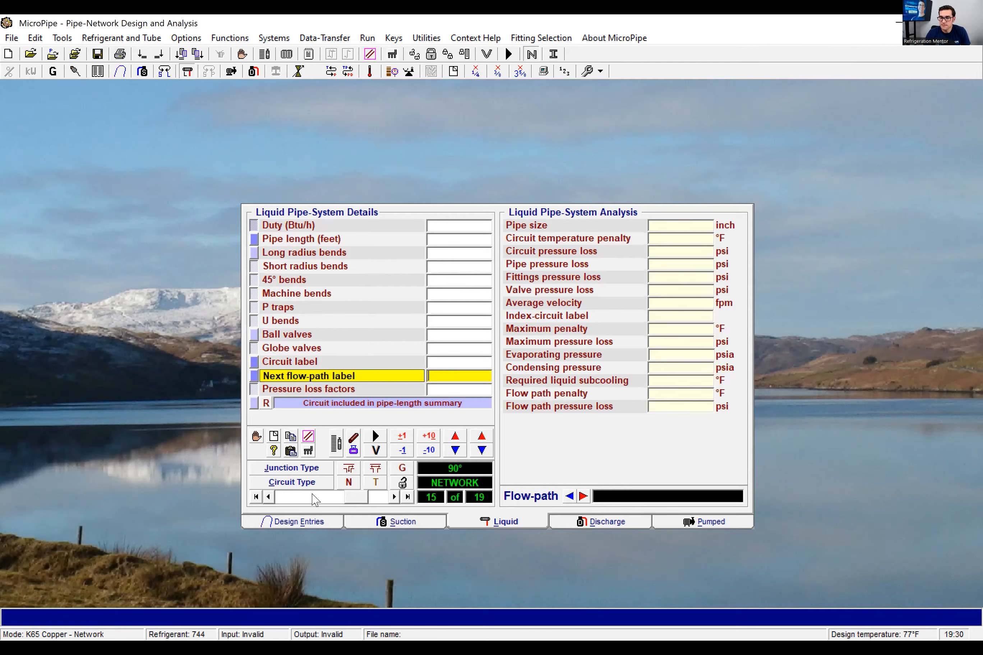
pyautogui.click(255, 497)
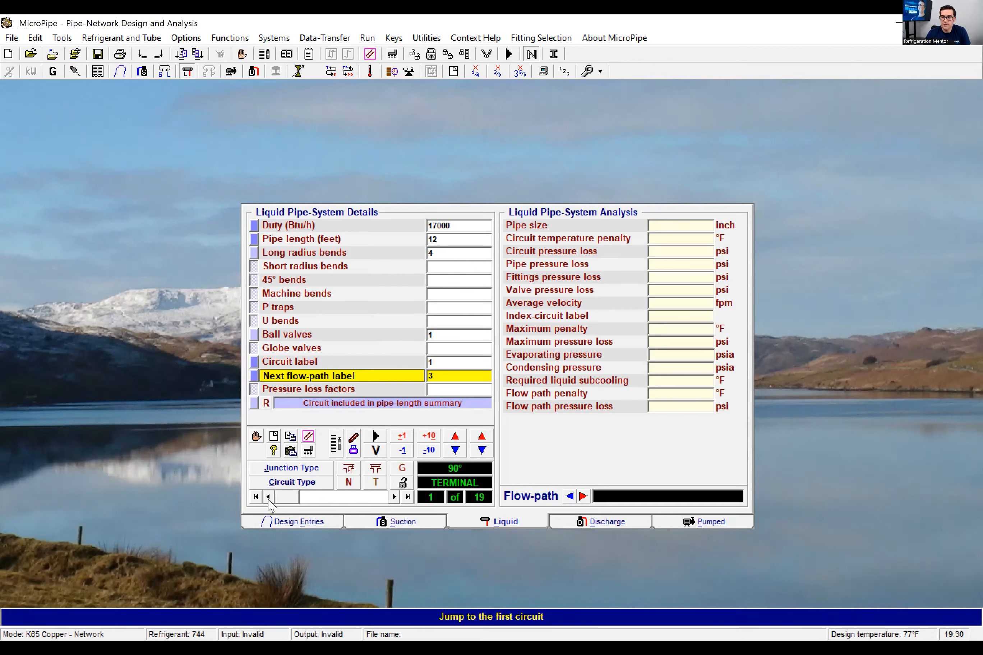
pyautogui.click(394, 498)
pyautogui.click(395, 497)
pyautogui.click(395, 497)
pyautogui.click(394, 497)
pyautogui.click(394, 498)
pyautogui.click(395, 497)
pyautogui.click(395, 498)
pyautogui.click(394, 498)
pyautogui.click(394, 497)
pyautogui.click(394, 497)
pyautogui.click(394, 497)
pyautogui.click(394, 497)
pyautogui.click(395, 497)
pyautogui.click(395, 497)
# - Change liquid circuit 14's next flow-path label to 16 and recheck circuit 13's entries
pyautogui.click(268, 497)
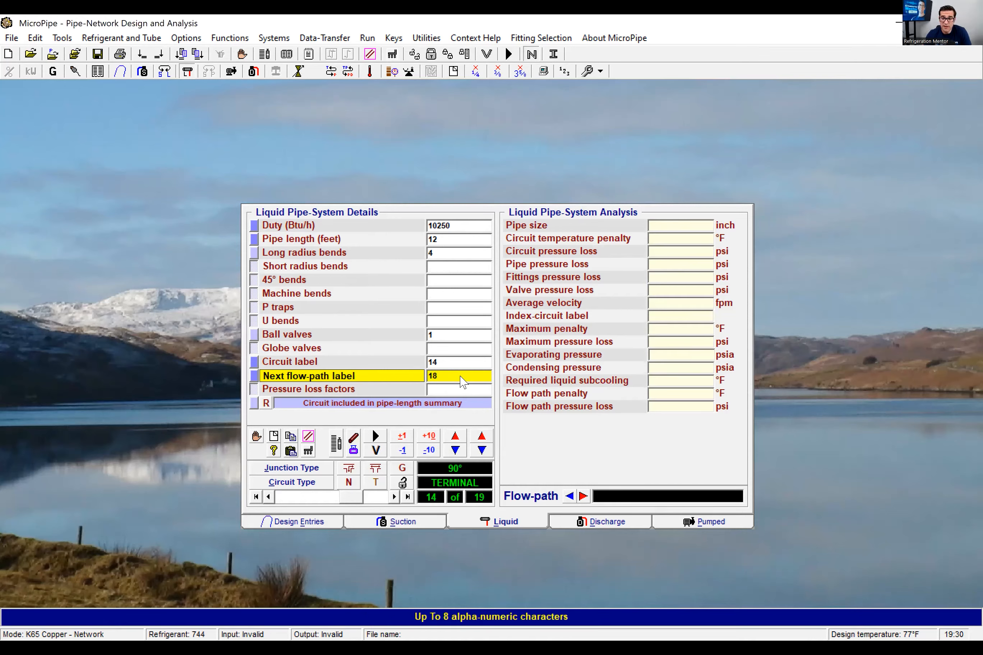
pyautogui.press('BackSpace')
pyautogui.write('6')
pyautogui.click(270, 497)
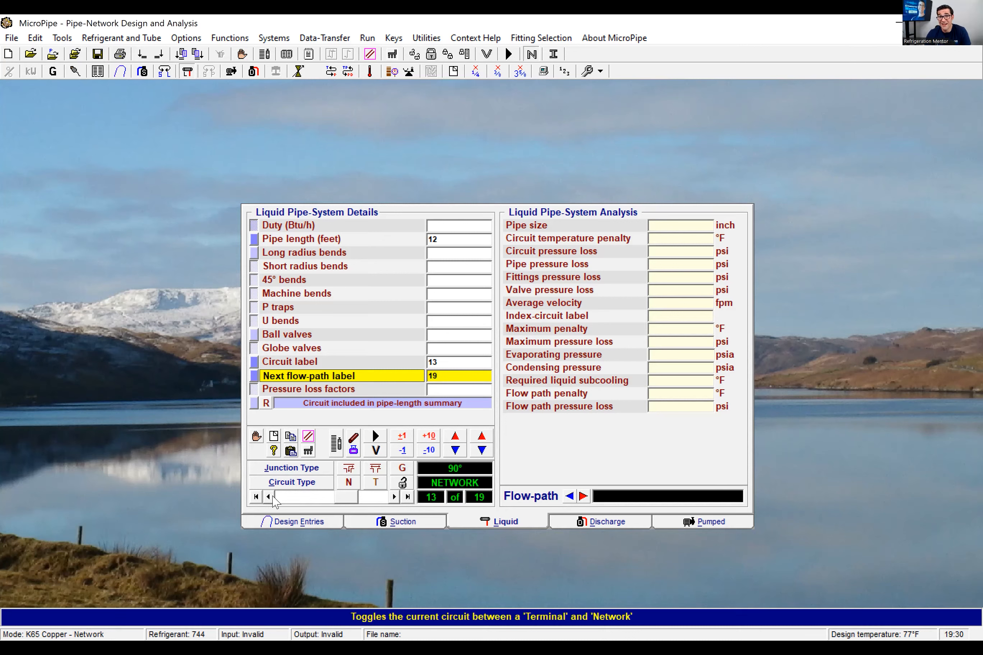
pyautogui.click(394, 497)
# - Make liquid circuit 15 a terminal circuit with a duty of 10250 Btu/h, a pipe length of 1 foot and 4 long radius bends
pyautogui.click(394, 498)
pyautogui.hotkey('alt', 'c')
pyautogui.press('Down')
pyautogui.press('Down')
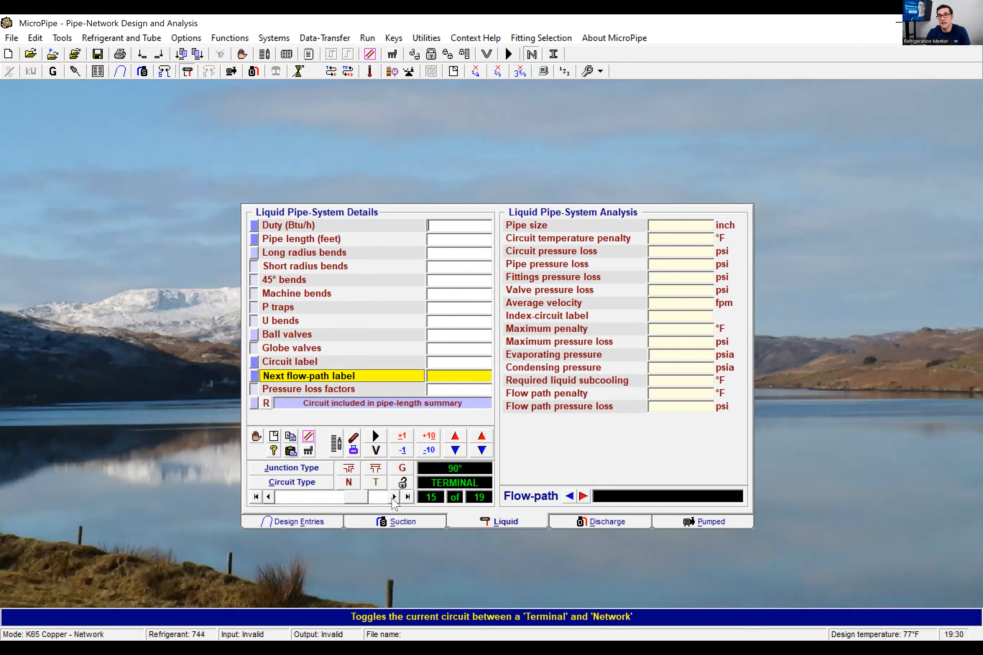
pyautogui.press('Up')
pyautogui.write('10250')
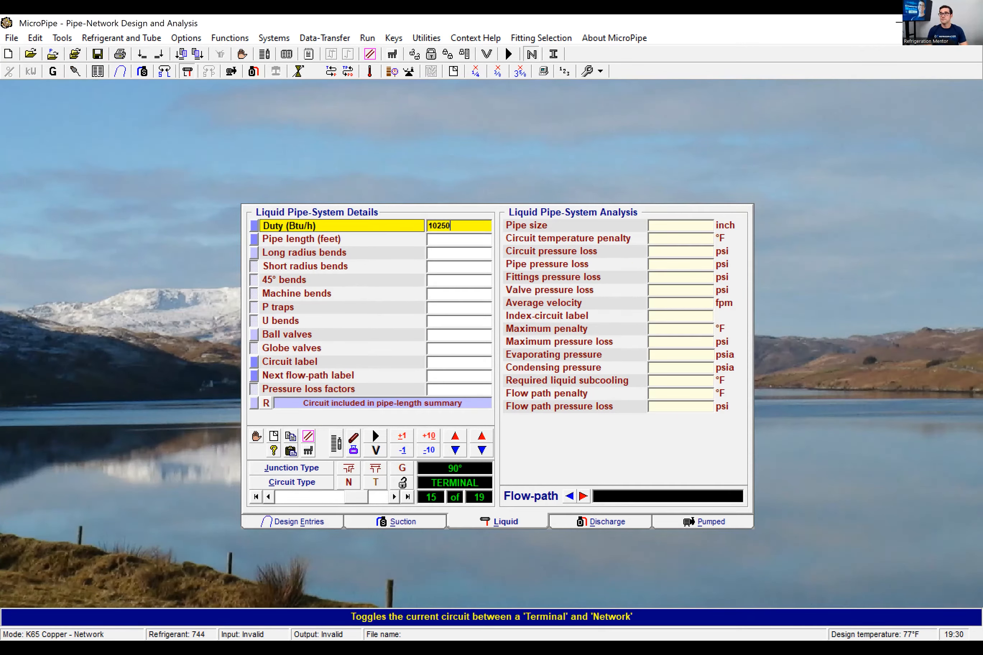
pyautogui.press('Return')
pyautogui.write('1')
pyautogui.press('Return')
pyautogui.write('4')
pyautogui.press('Return')
# - Give liquid circuit 15 one ball valve, circuit label 15 and next flow-path label 16
pyautogui.write('1')
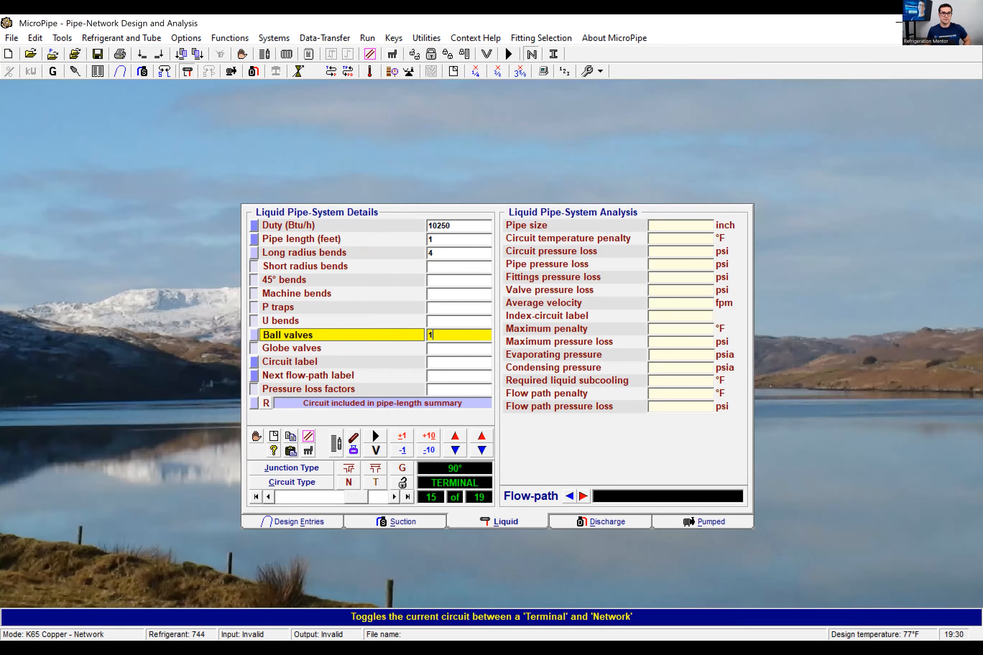
pyautogui.press('Return')
pyautogui.write('15')
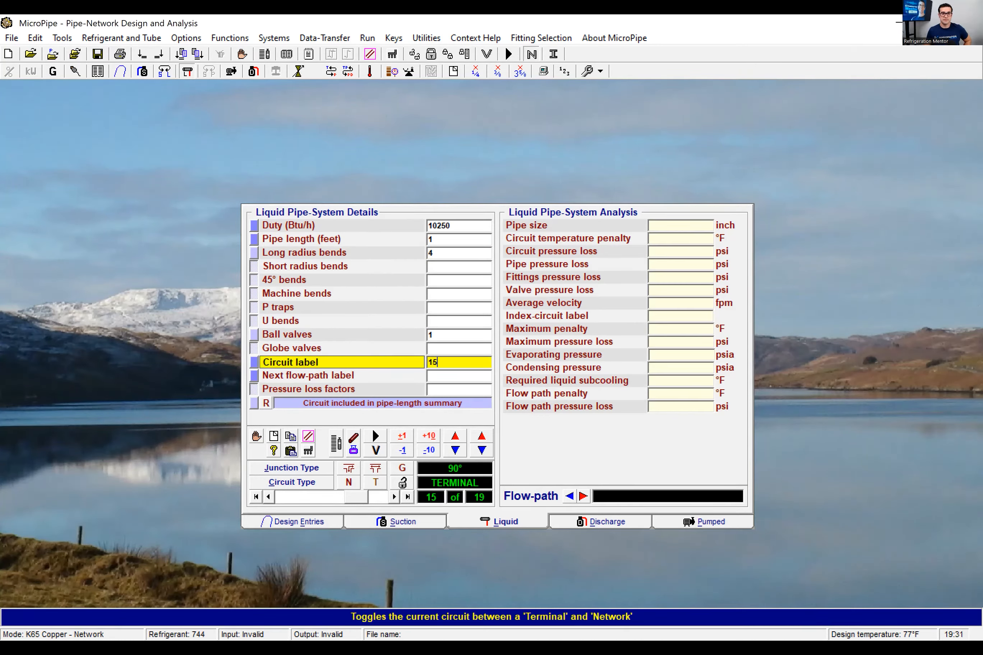
pyautogui.press('Return')
pyautogui.write('16')
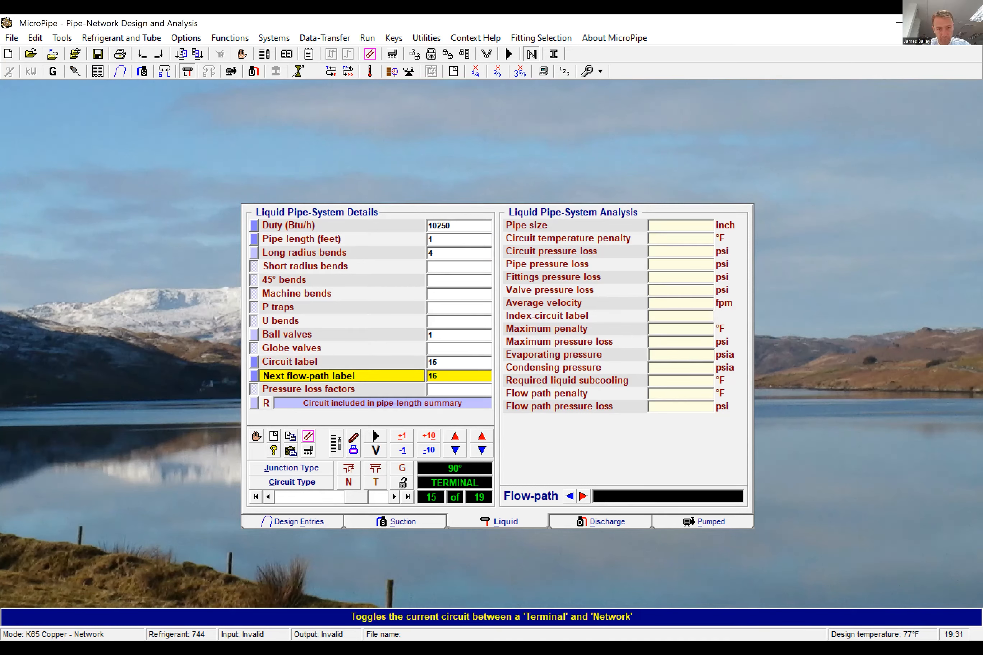
# - Give liquid network circuit 16 a pipe length of 2 feet, circuit label 16 and next flow-path label 18
pyautogui.click(394, 498)
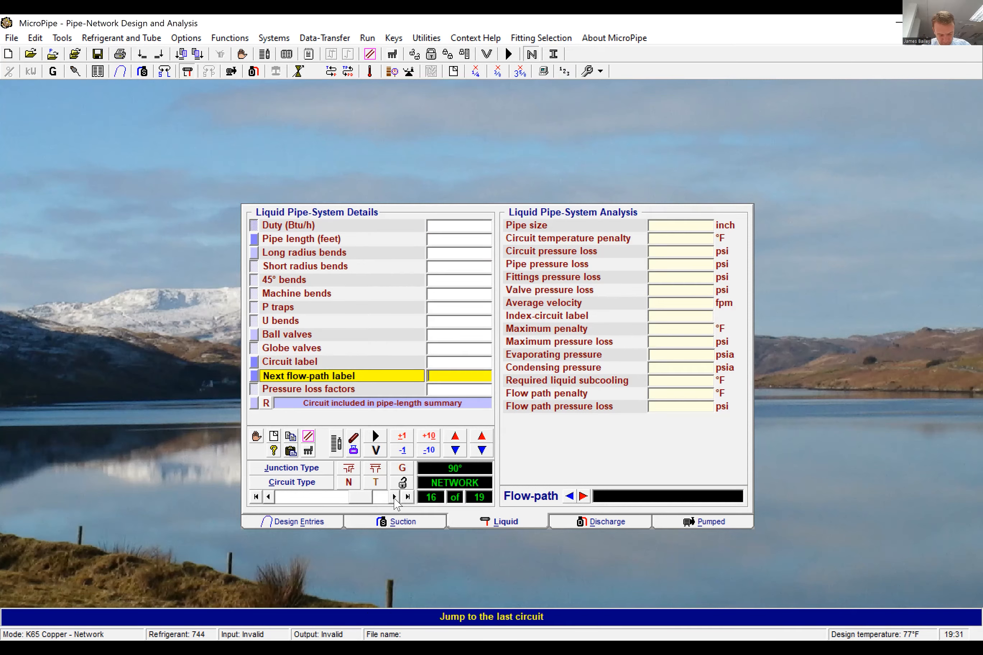
pyautogui.press('Return')
pyautogui.write('2')
pyautogui.press('Return')
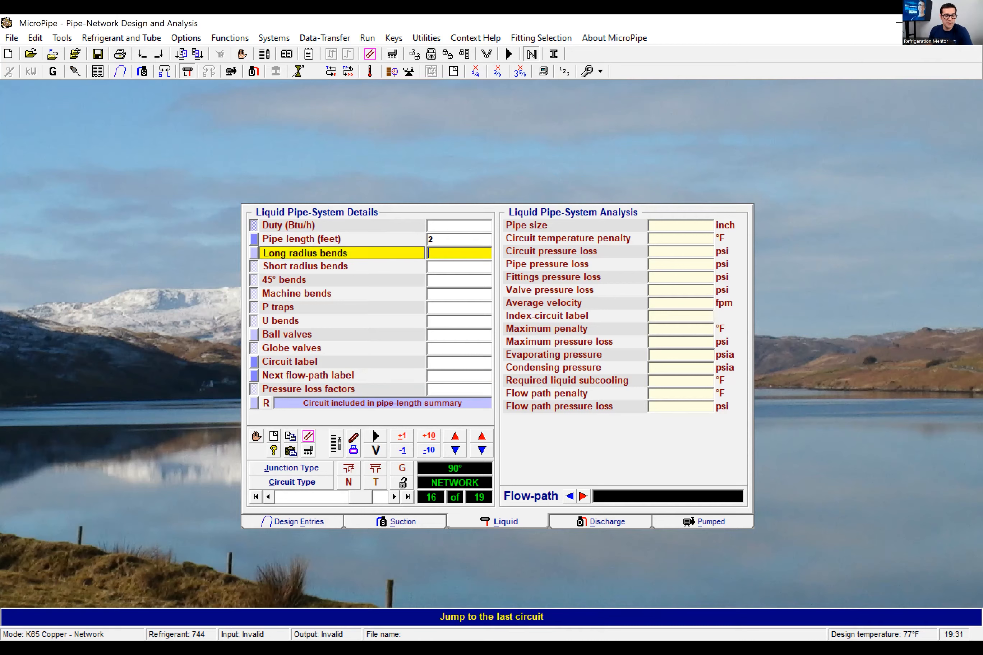
pyautogui.press('Return')
pyautogui.press('Return')
pyautogui.write('16')
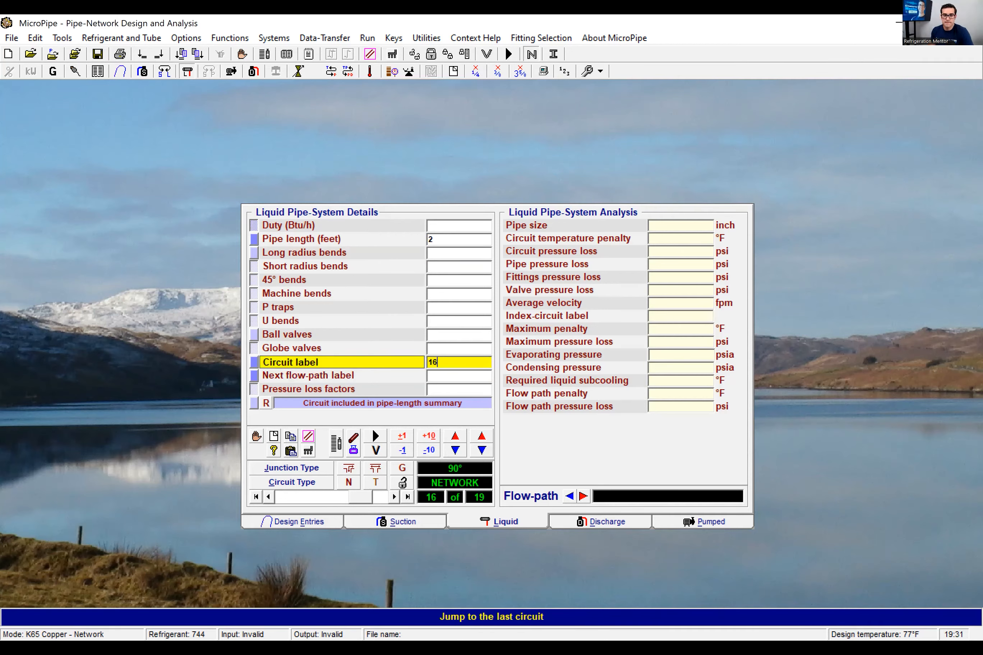
pyautogui.press('Return')
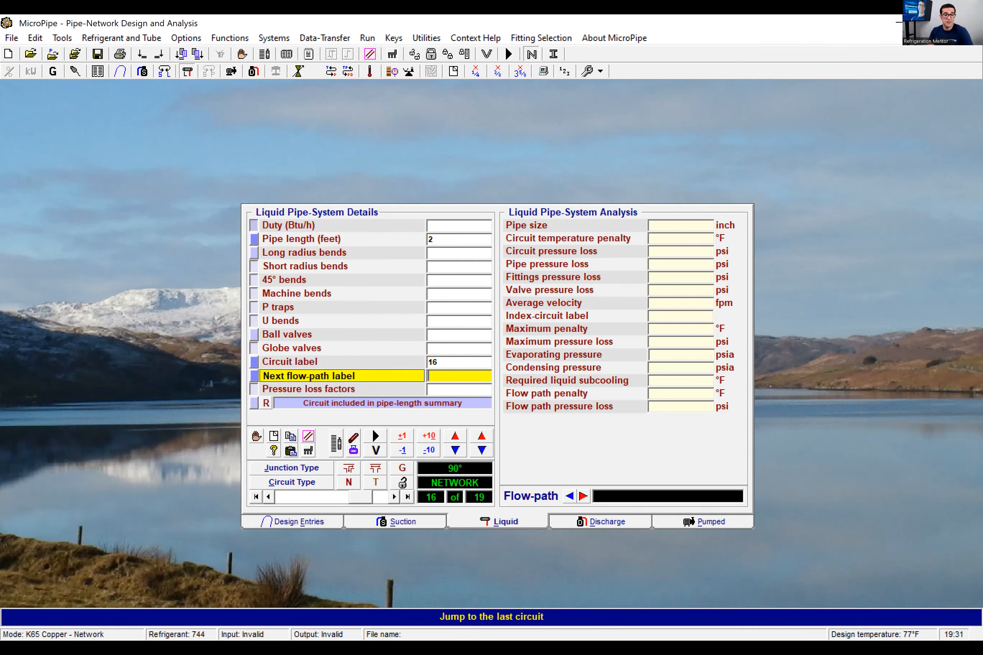
pyautogui.write('18')
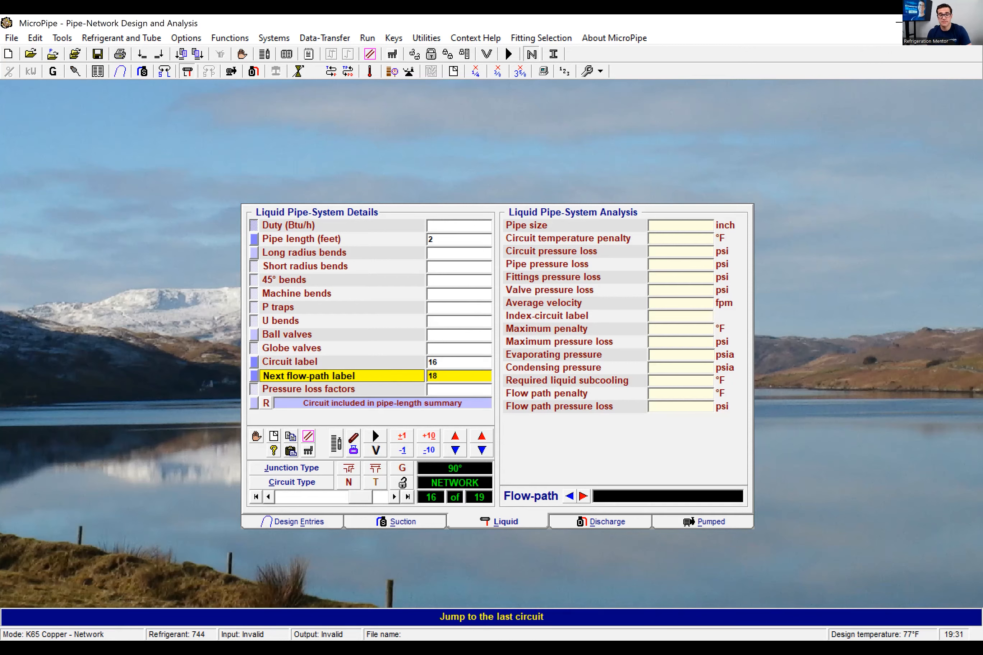
# - Give liquid terminal circuit 17 a duty of 10250 Btu/h, a pipe length of 12 feet and 4 long radius bends
pyautogui.click(395, 498)
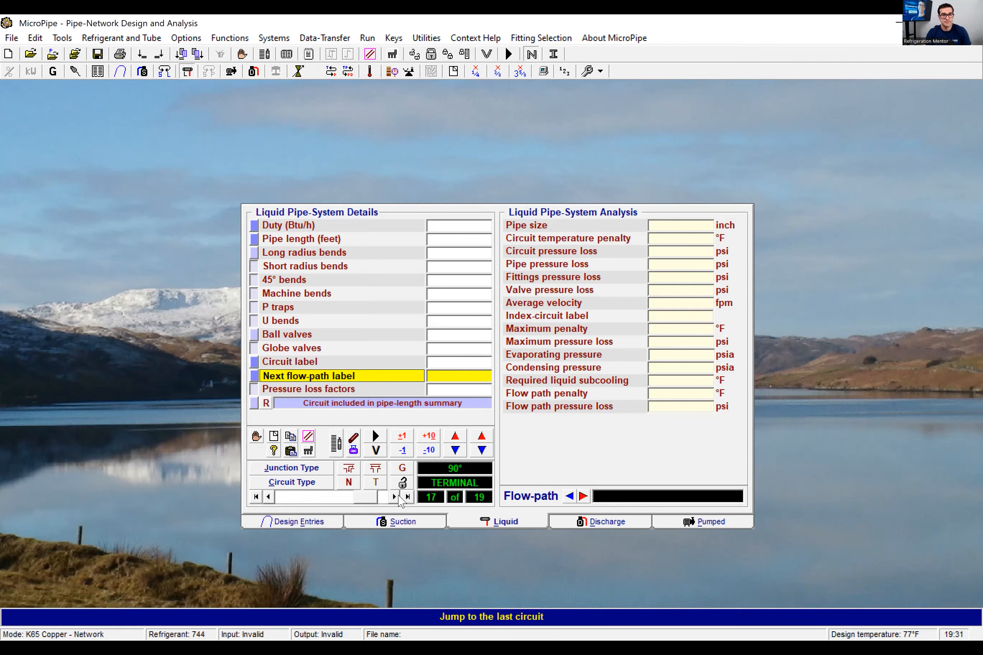
pyautogui.press('Return')
pyautogui.write('10250')
pyautogui.press('Return')
pyautogui.write('12')
pyautogui.press('Return')
pyautogui.write('4')
pyautogui.press('Return')
# - Give liquid circuit 17 one ball valve, circuit label 17 and next flow-path label 18
pyautogui.write('1')
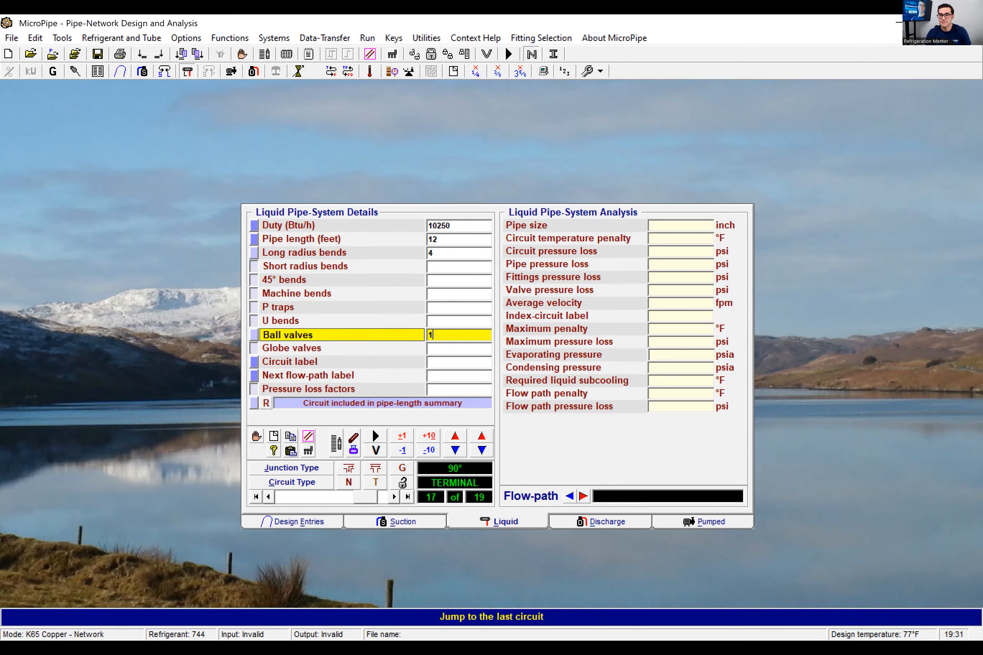
pyautogui.press('Return')
pyautogui.write('17')
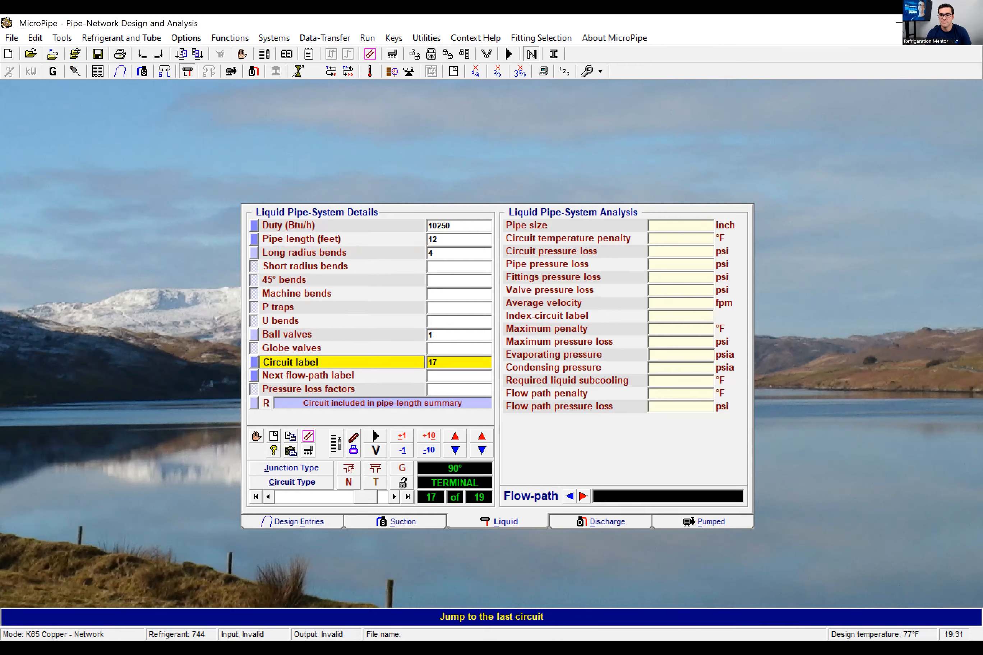
pyautogui.press('Return')
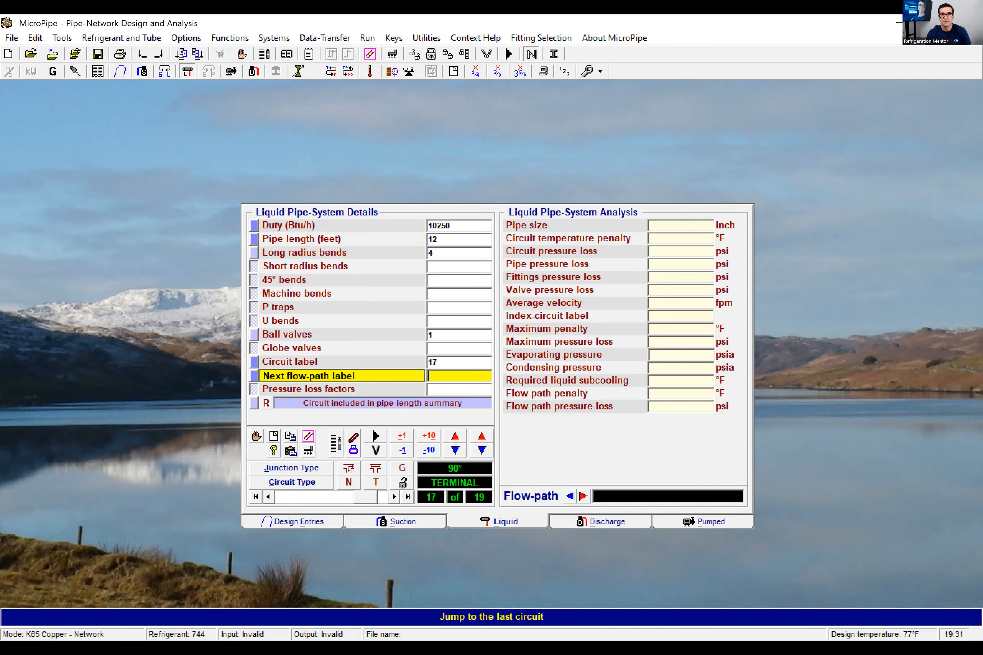
pyautogui.write('18')
# - Give liquid network circuit 18 a pipe length of 100 feet, 4 long radius bends, circuit label 18 and next flow-path label 19
pyautogui.press('Return')
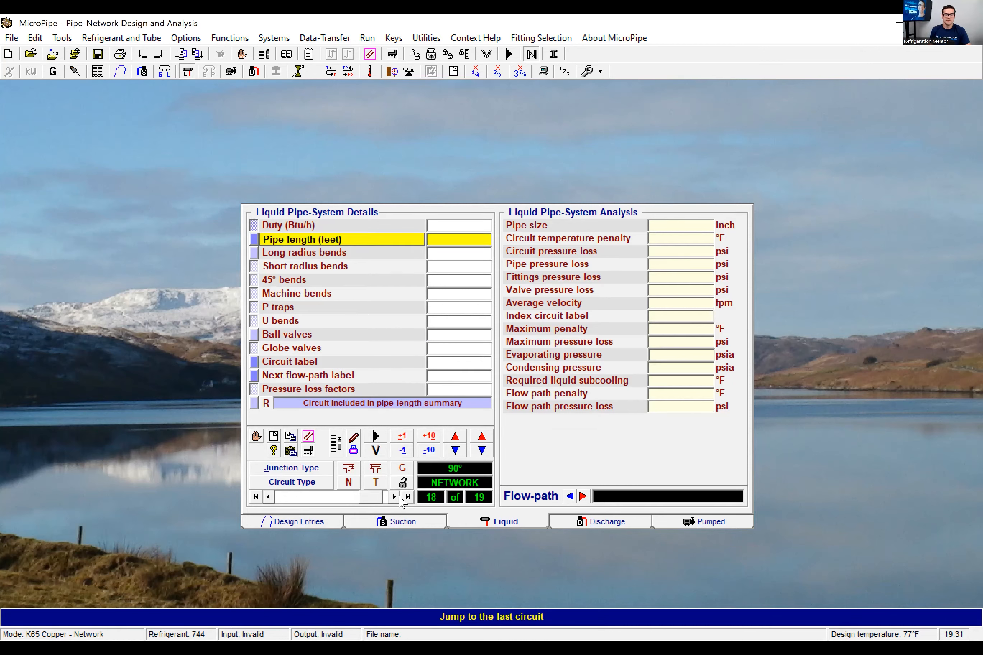
pyautogui.write('100')
pyautogui.press('Return')
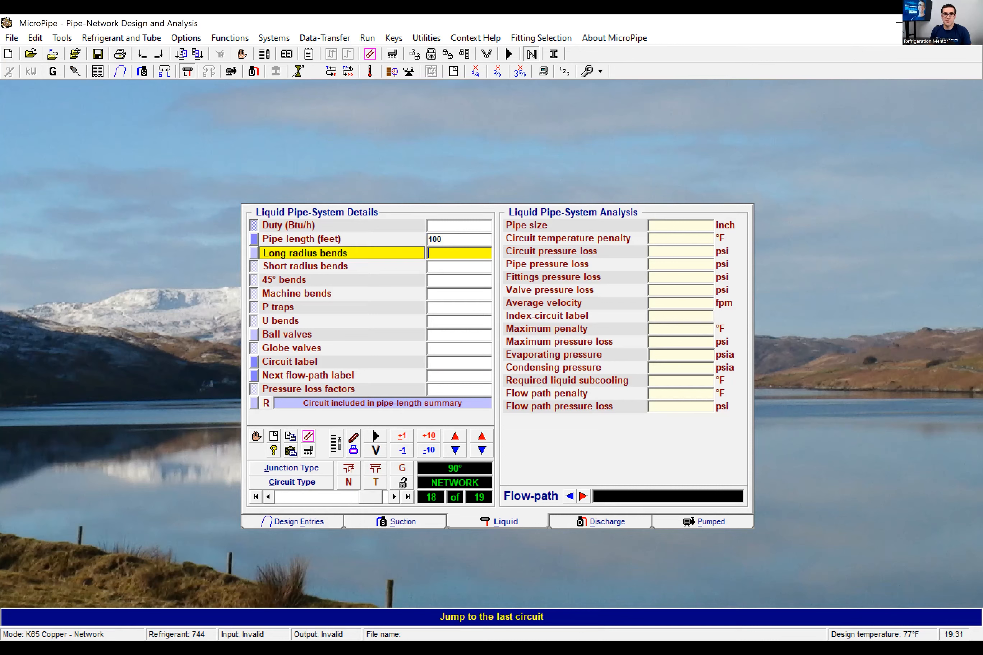
pyautogui.write('4')
pyautogui.press('Return')
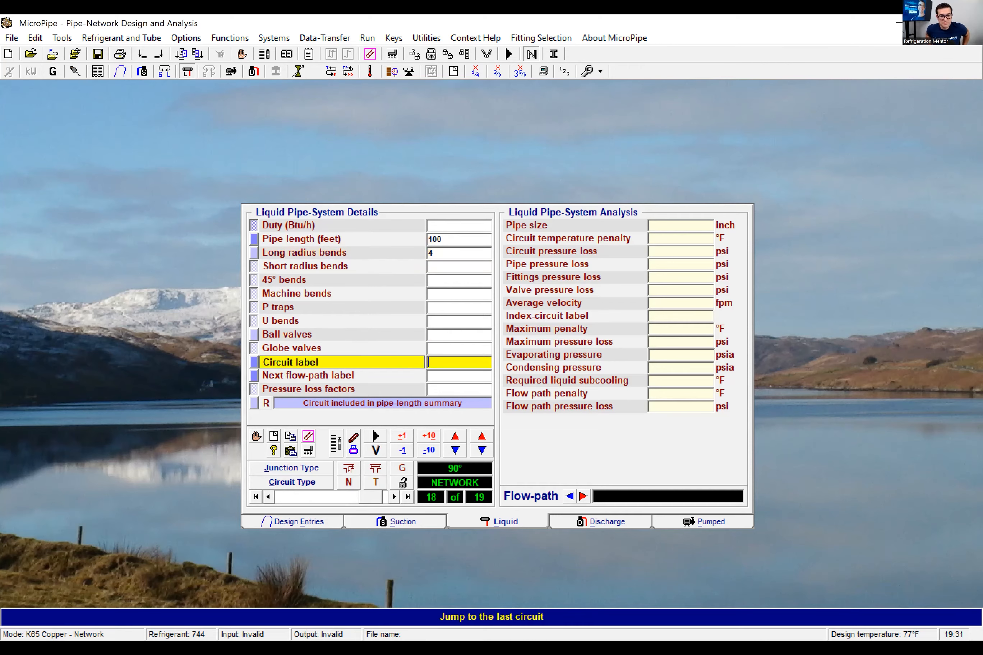
pyautogui.write('18')
pyautogui.press('Return')
pyautogui.write('19')
# - Give the final liquid circuit 19 a pipe length of 30 feet, 1 long radius bend and circuit label 19
pyautogui.click(393, 497)
pyautogui.write('30')
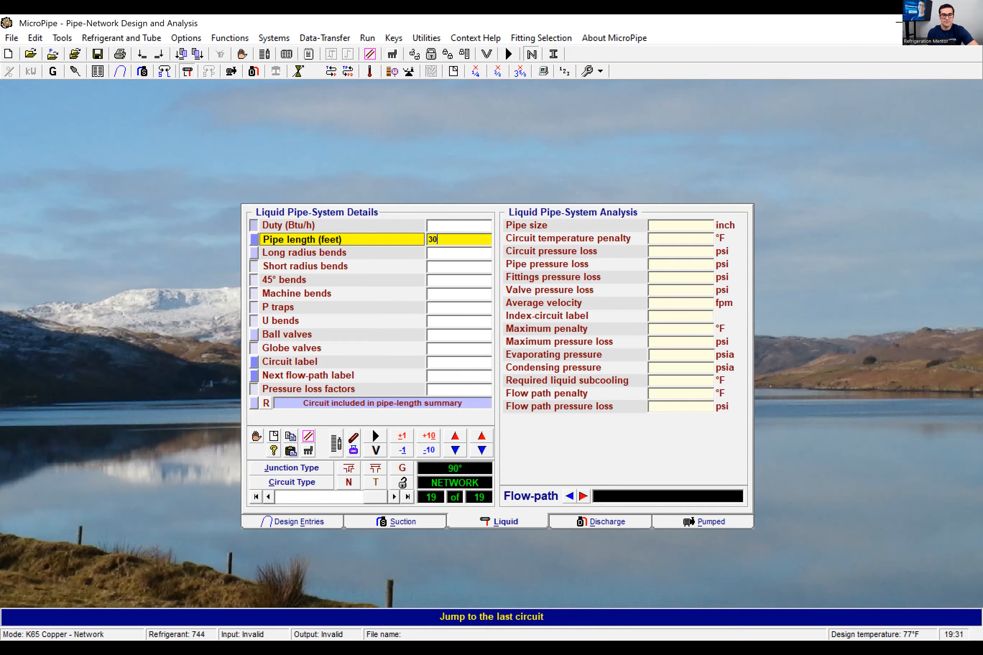
pyautogui.press('Return')
pyautogui.write('1')
pyautogui.press('Return')
pyautogui.press('Return')
pyautogui.write('19')
# - Check circuit 18's ball valve entry and run the validation and pipe-sizing analysis of the liquid system
pyautogui.click(274, 497)
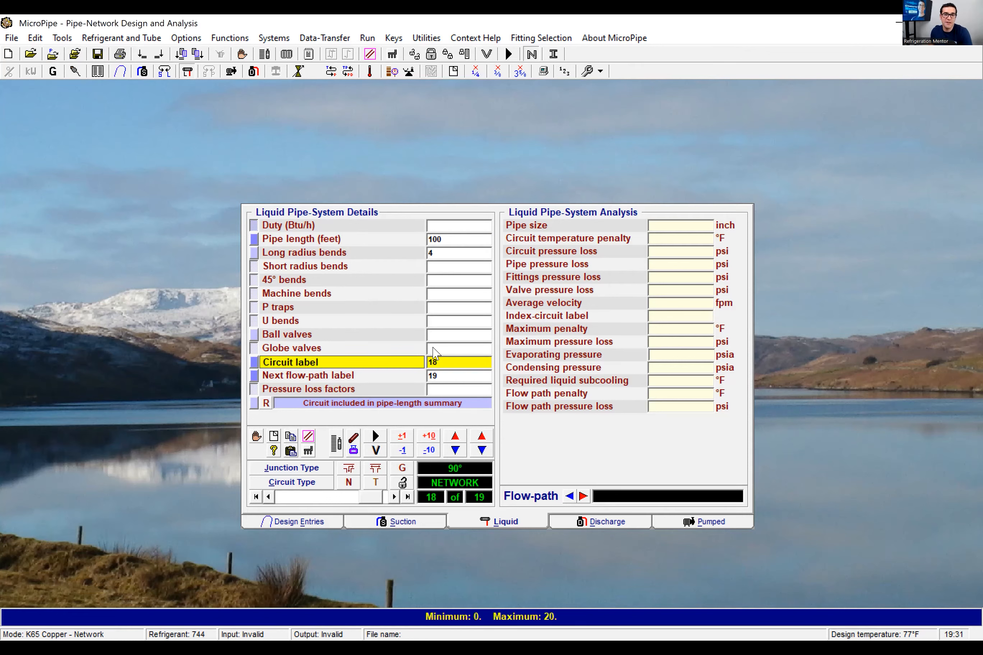
pyautogui.click(441, 338)
pyautogui.click(393, 497)
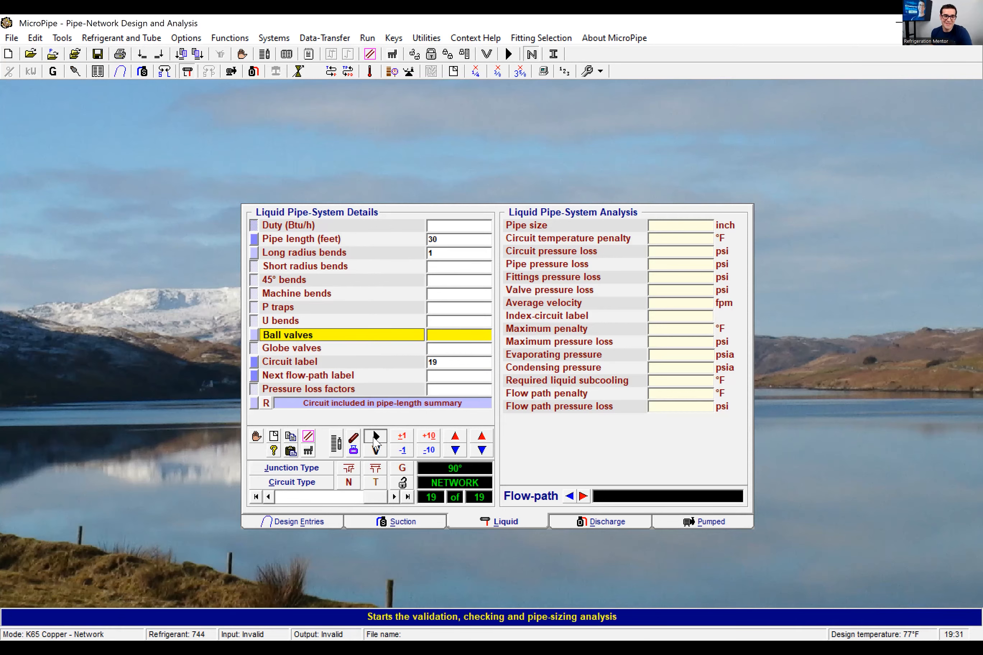
pyautogui.click(375, 438)
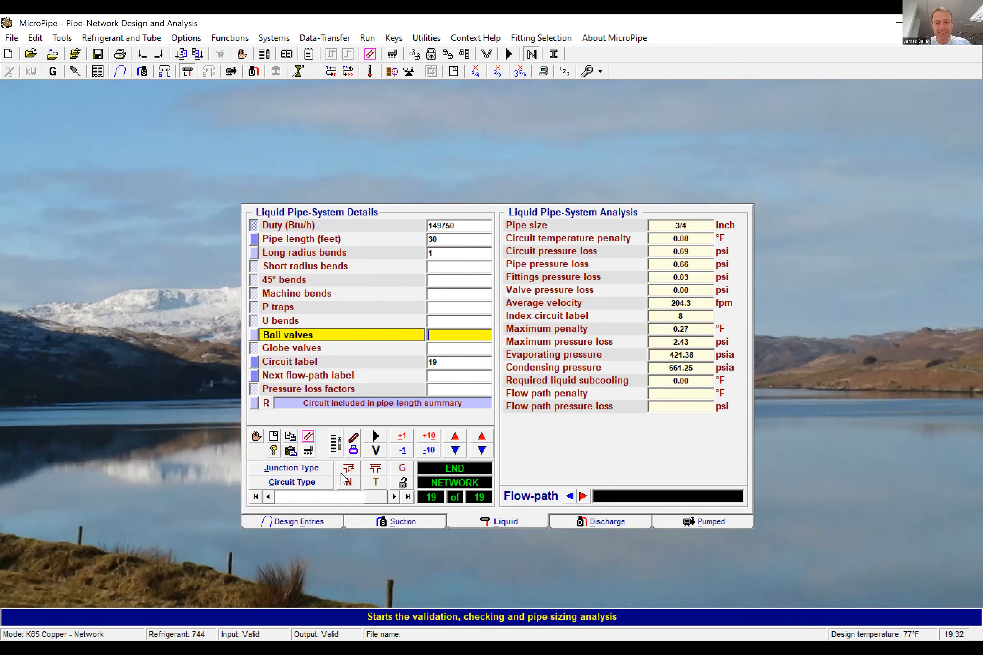
# - Review the pipe sizes, pressure losses and flow-path results of the liquid circuits from circuit 1 through circuit 19
pyautogui.click(269, 497)
pyautogui.click(269, 496)
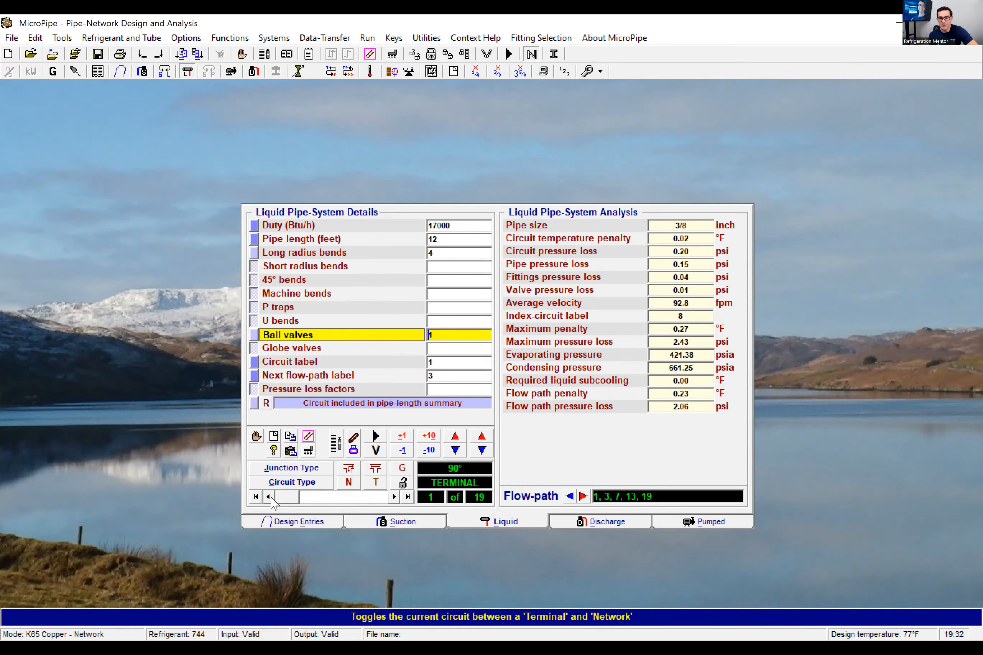
pyautogui.click(392, 502)
pyautogui.click(393, 502)
pyautogui.click(392, 502)
pyautogui.click(393, 502)
pyautogui.click(393, 502)
pyautogui.click(392, 502)
pyautogui.click(392, 502)
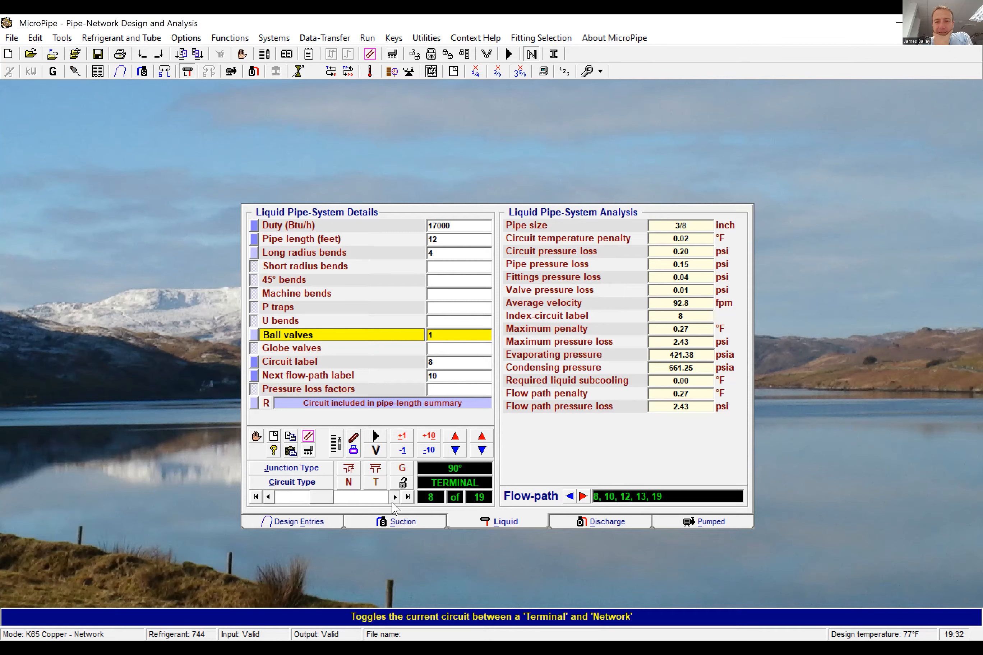
pyautogui.click(393, 502)
pyautogui.click(393, 502)
pyautogui.click(393, 503)
pyautogui.click(392, 503)
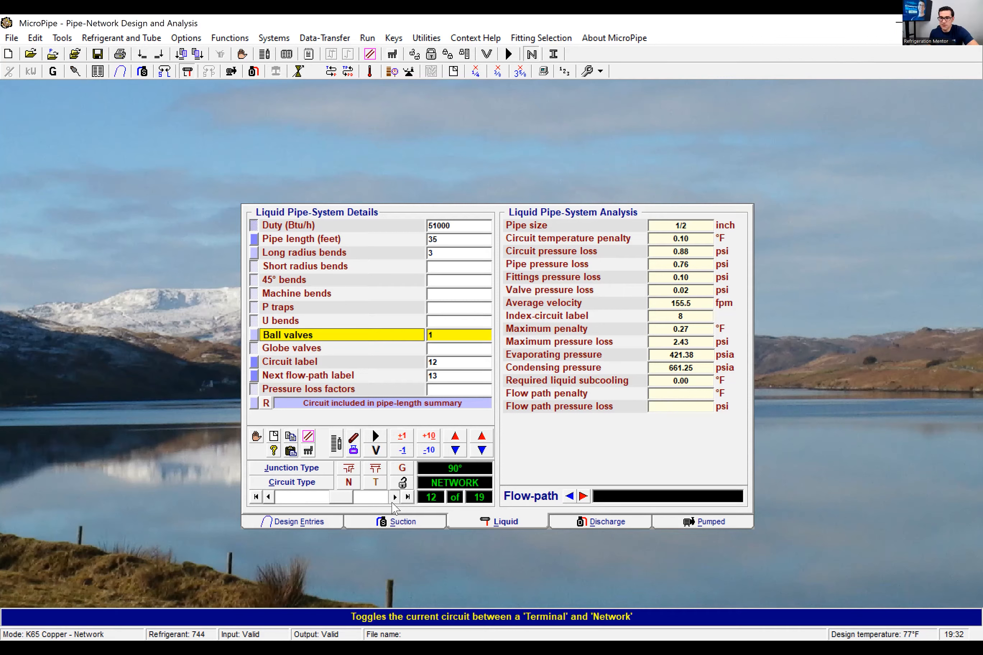
pyautogui.click(392, 503)
pyautogui.click(393, 502)
pyautogui.click(392, 502)
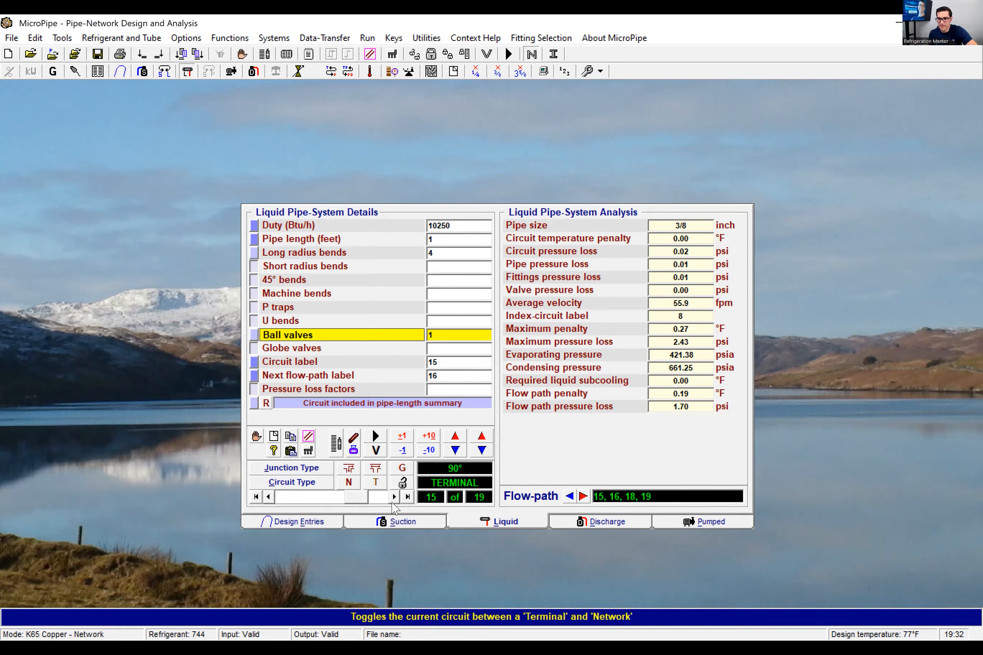
pyautogui.click(392, 503)
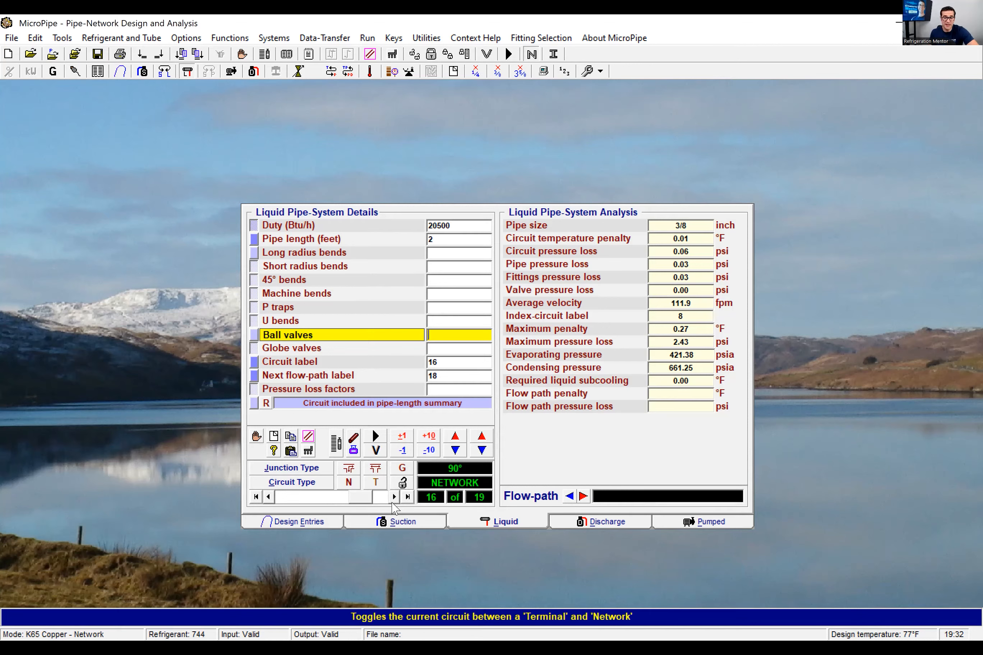
pyautogui.click(392, 502)
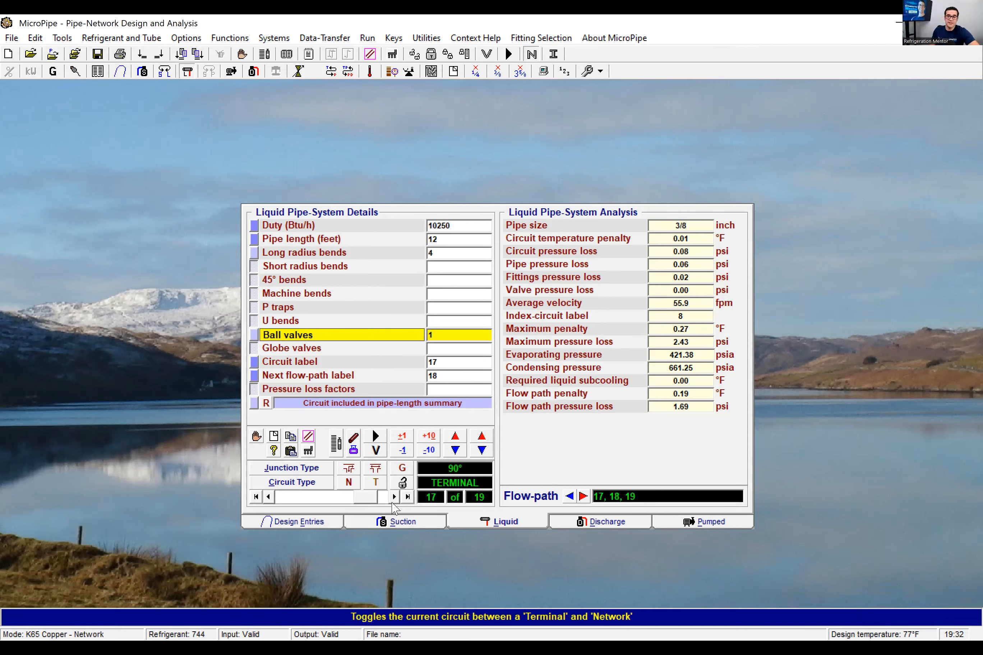
pyautogui.click(393, 503)
pyautogui.click(393, 502)
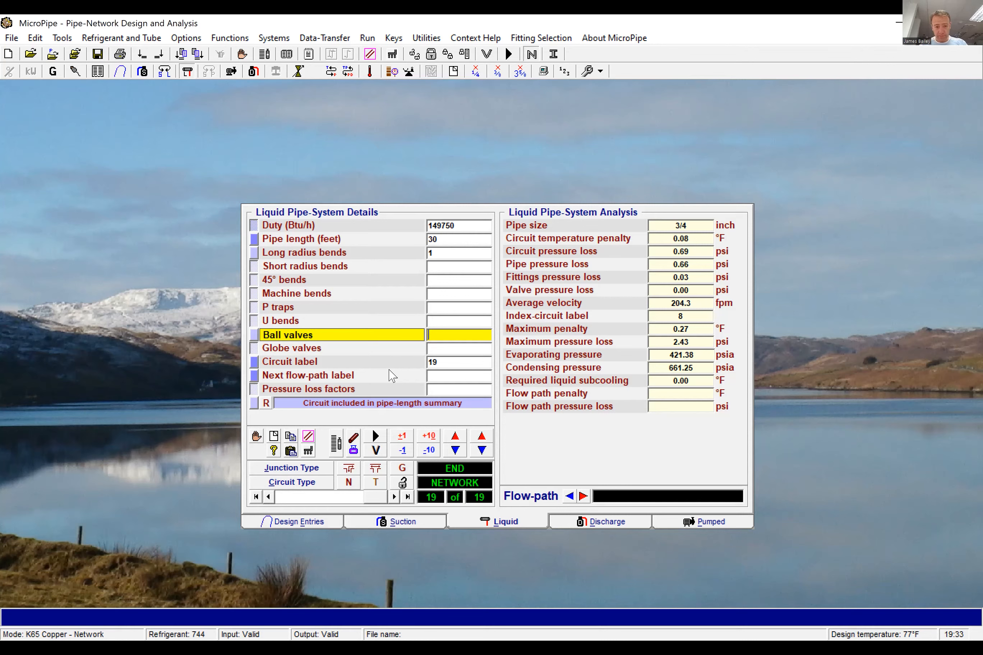
# - Fix circuit 19's liquid pipe size at 7/8 inch and rerun the pipe-sizing analysis
pyautogui.click(396, 436)
pyautogui.click(414, 279)
pyautogui.click(473, 328)
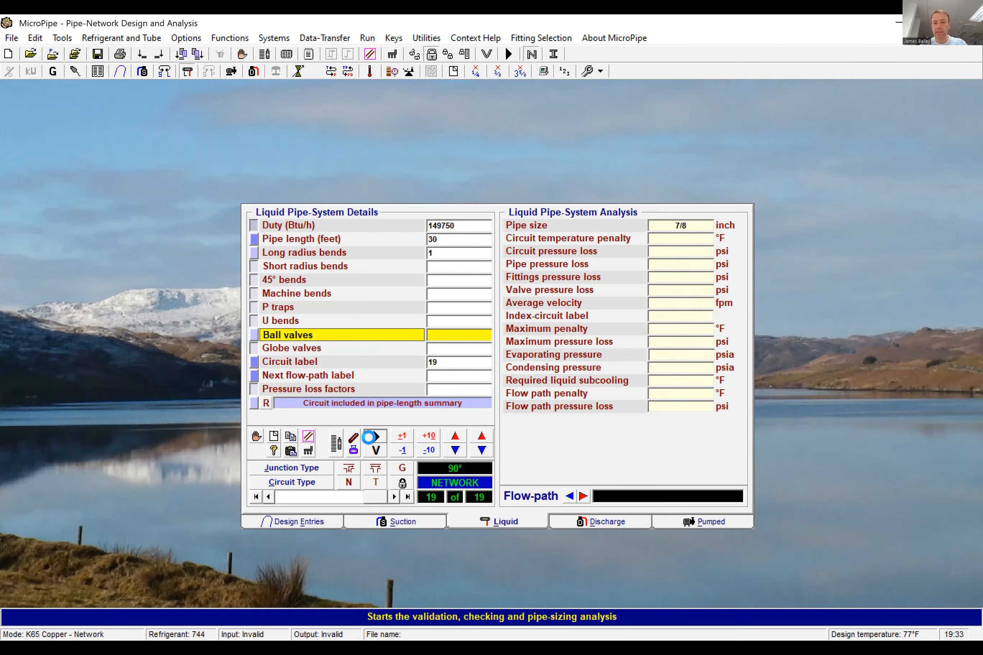
pyautogui.click(375, 438)
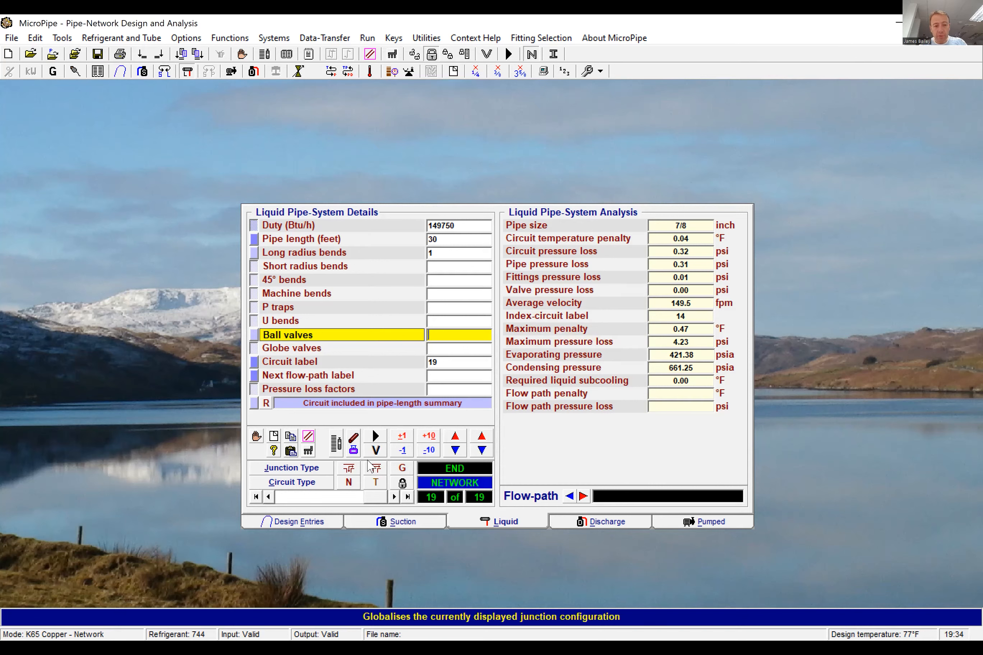
# - Check circuit 19's pressure loss and velocity manually with 3/4 inch and 5/8 inch pipe
pyautogui.click(256, 438)
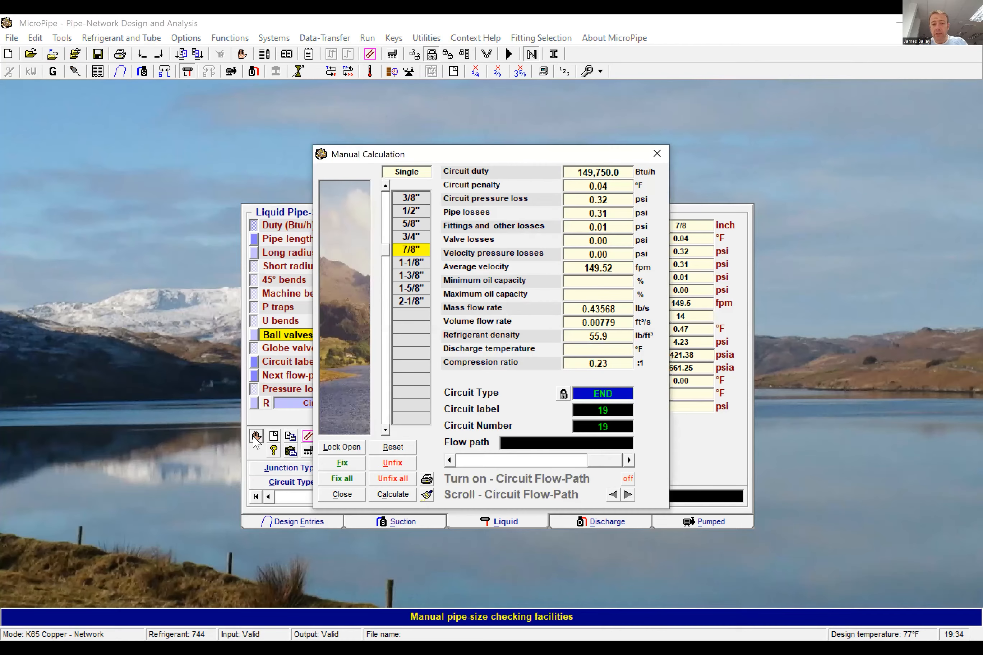
pyautogui.doubleClick(413, 237)
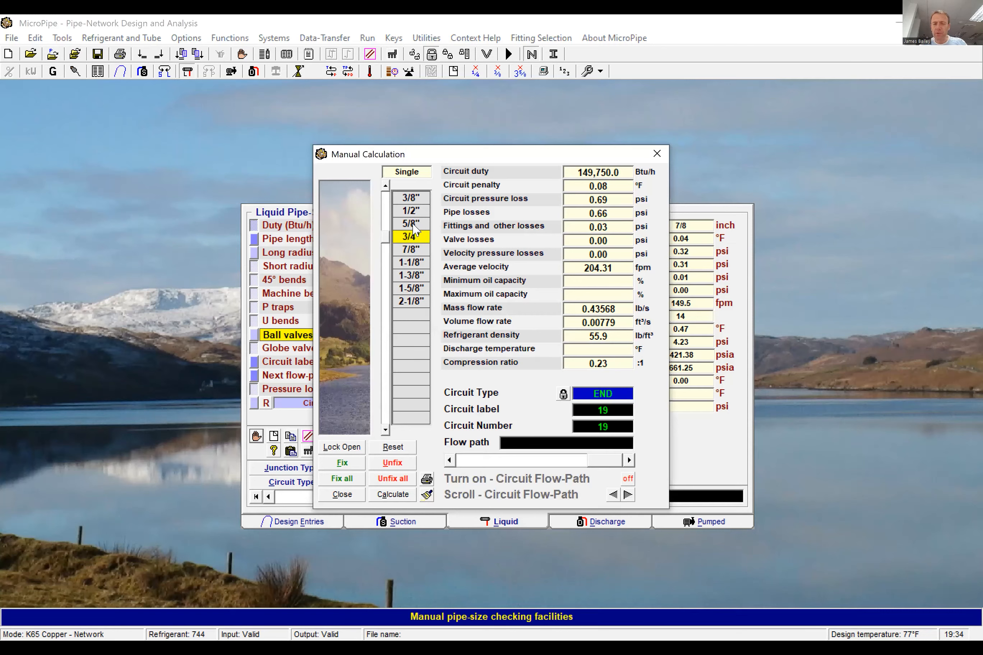
pyautogui.doubleClick(413, 224)
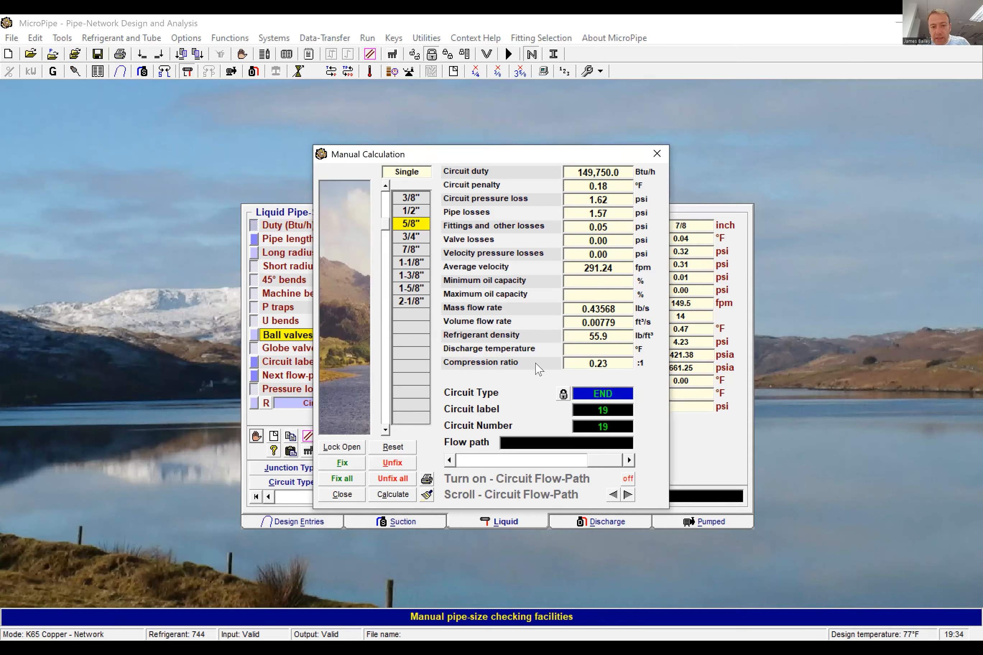
pyautogui.click(657, 154)
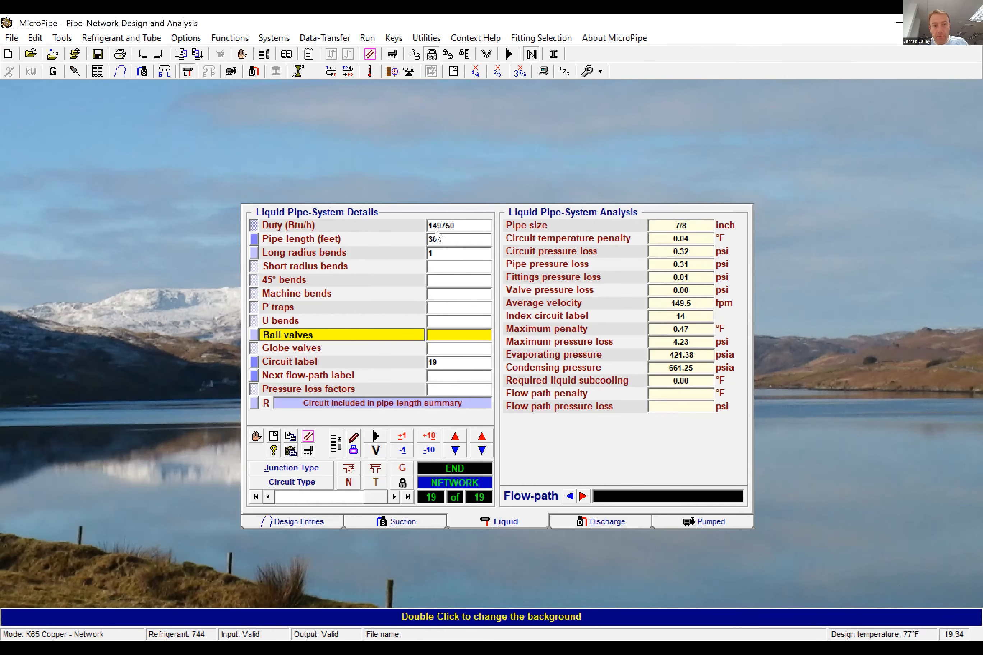
# - Fix circuit 19's liquid pipe size at 5/8 inch and rerun the validation and pipe-sizing analysis
pyautogui.click(372, 467)
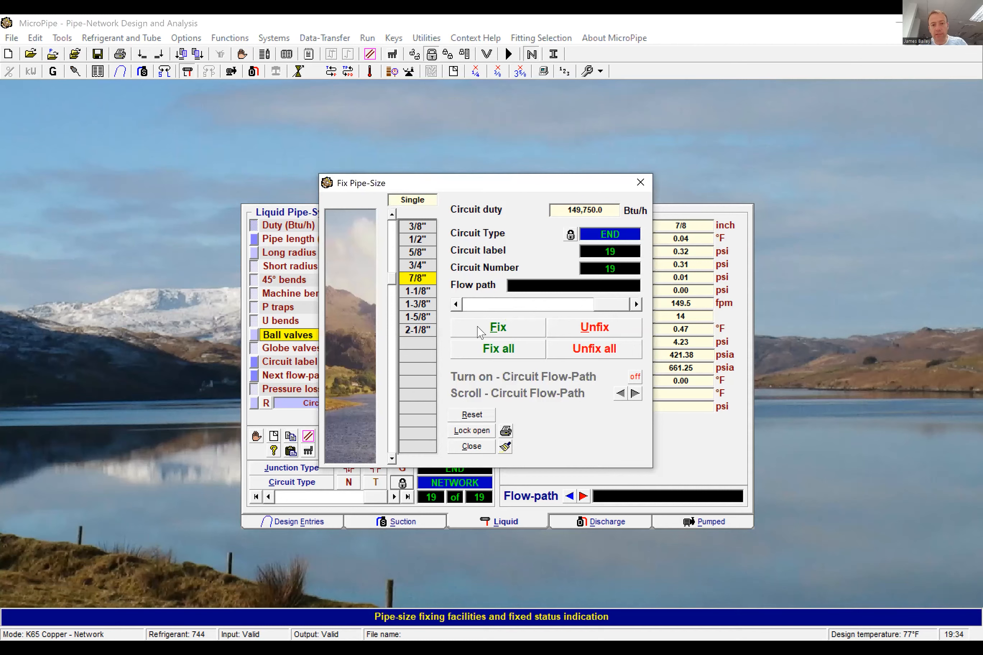
pyautogui.click(458, 445)
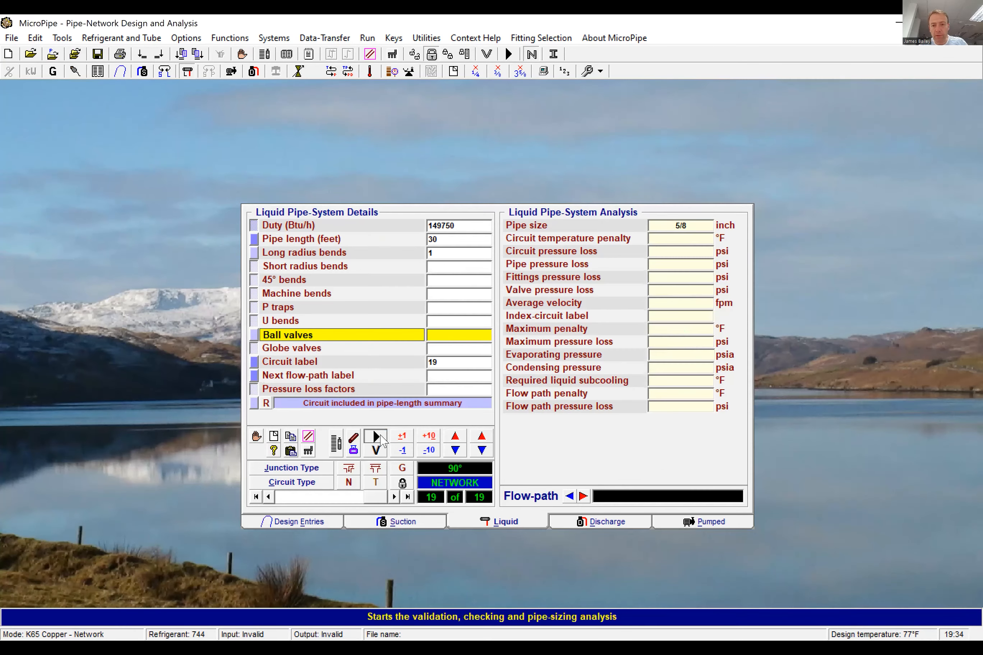
pyautogui.click(380, 436)
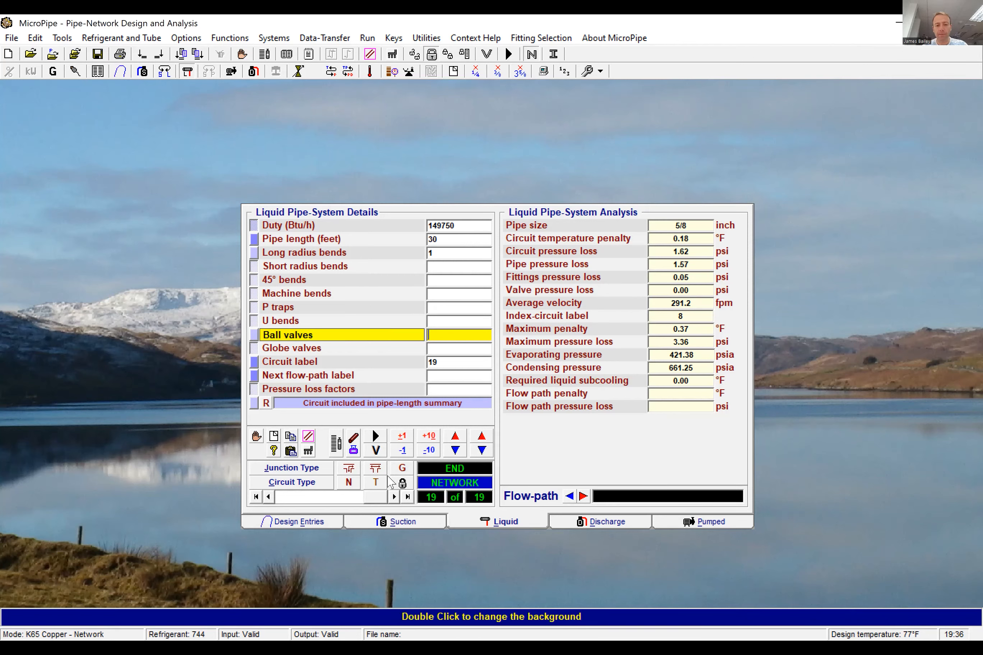
# - Release circuit 19's fixed pipe size and rerun the liquid analysis with automatic sizing
pyautogui.click(403, 483)
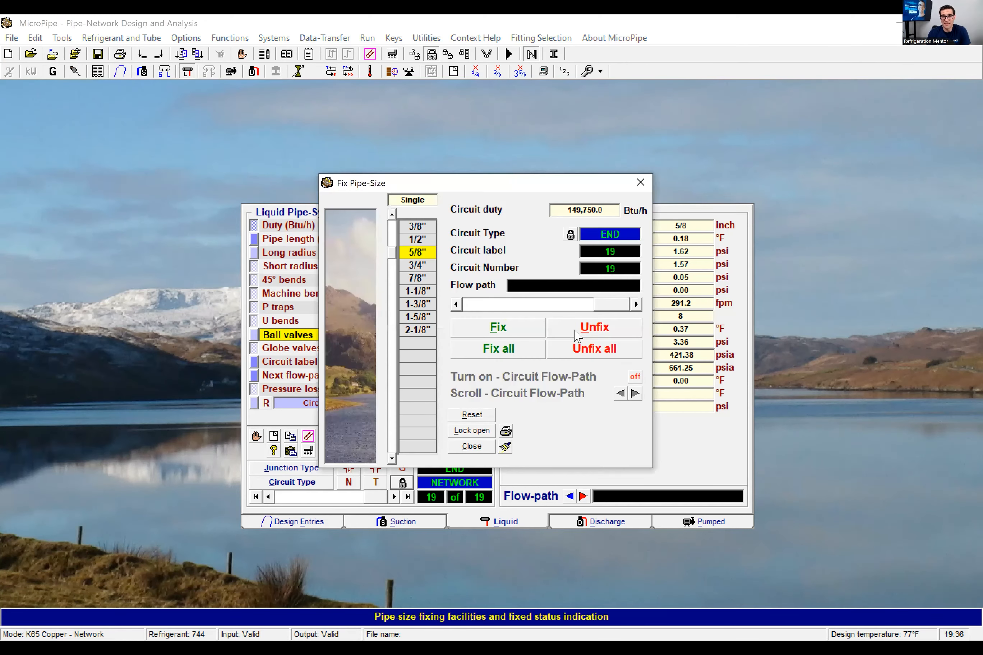
pyautogui.click(465, 431)
pyautogui.click(379, 437)
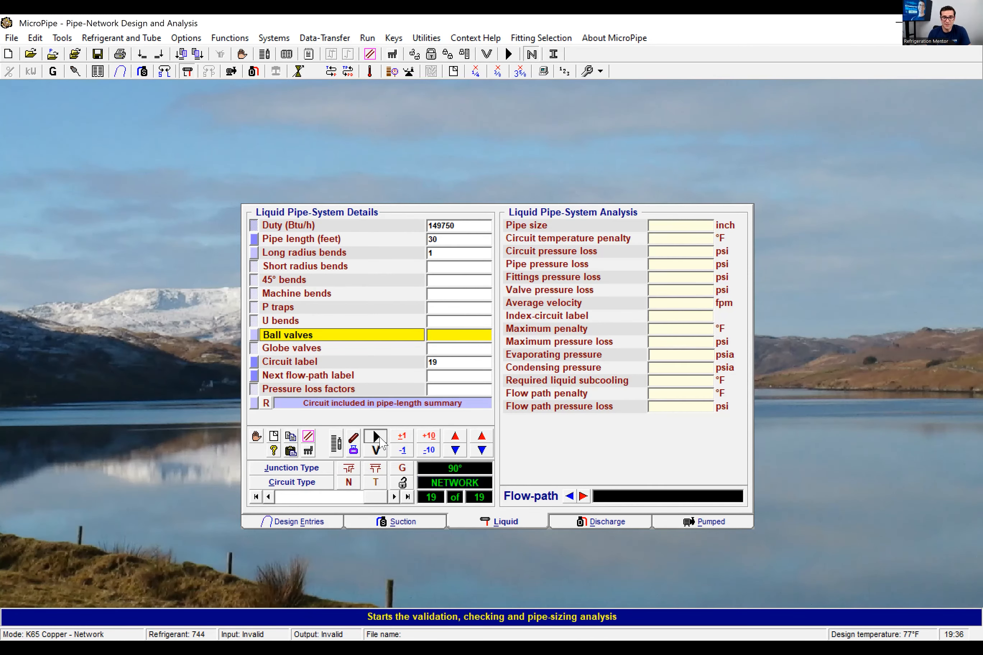
# - Start saving the liquid system file with the project references set to project Demo 5 and reference Common Liquid
pyautogui.click(18, 42)
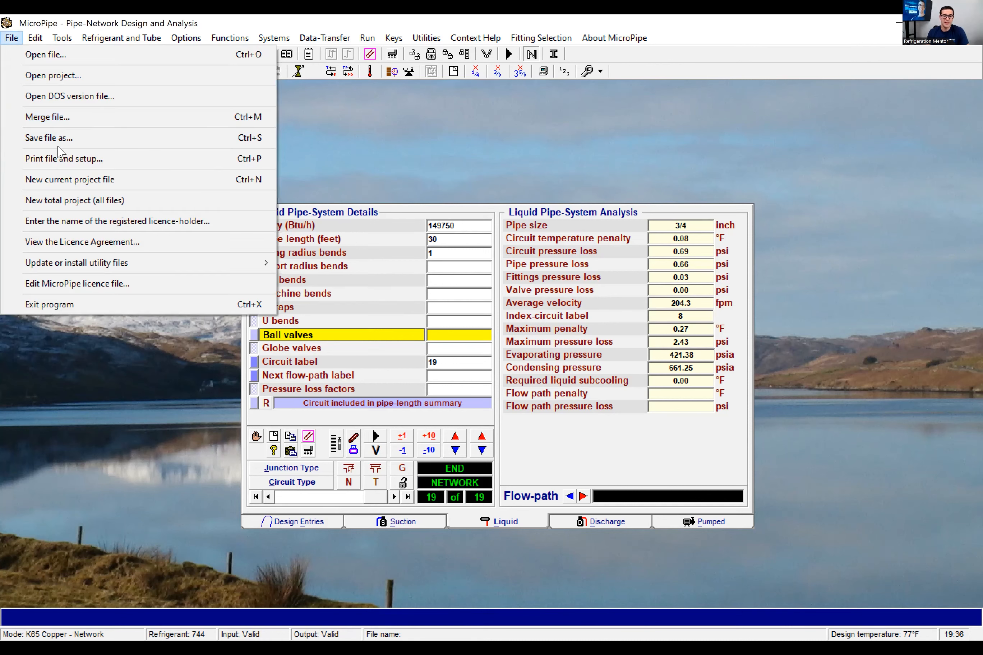
pyautogui.click(59, 139)
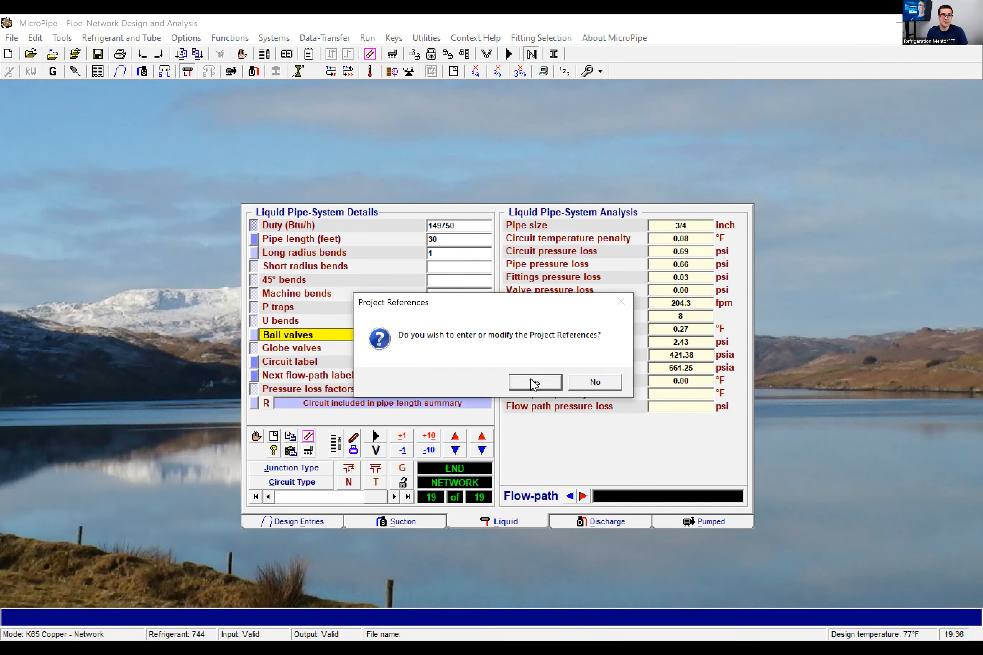
pyautogui.click(533, 380)
pyautogui.press('BackSpace')
pyautogui.write('5')
pyautogui.click(268, 399)
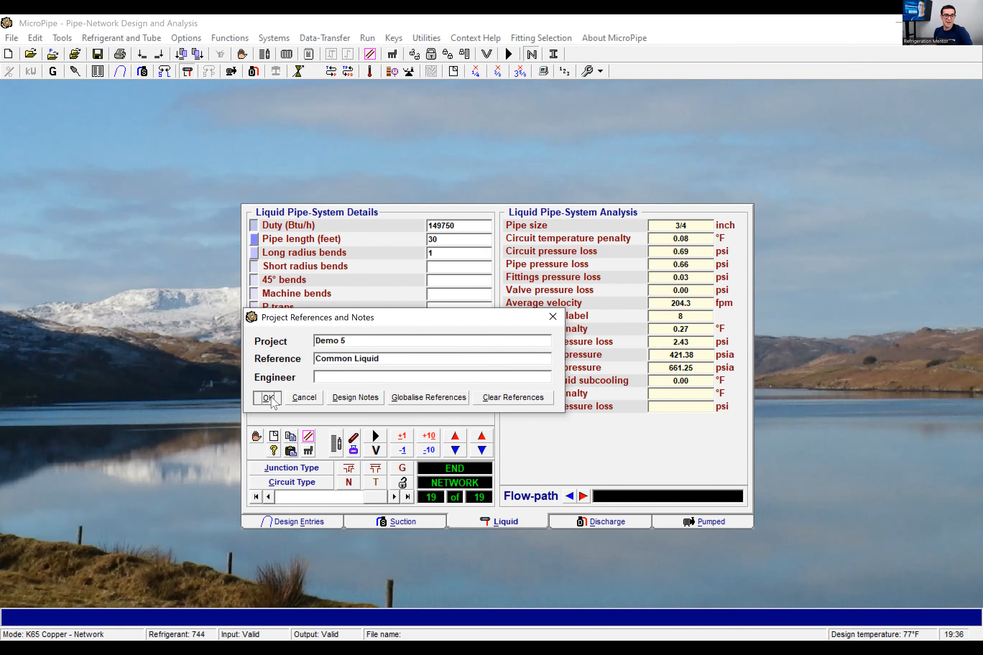
# - Save the liquid project file as Common Liquid Line in the Mini-Series 5 of 5 folder
pyautogui.write('Common Liquid')
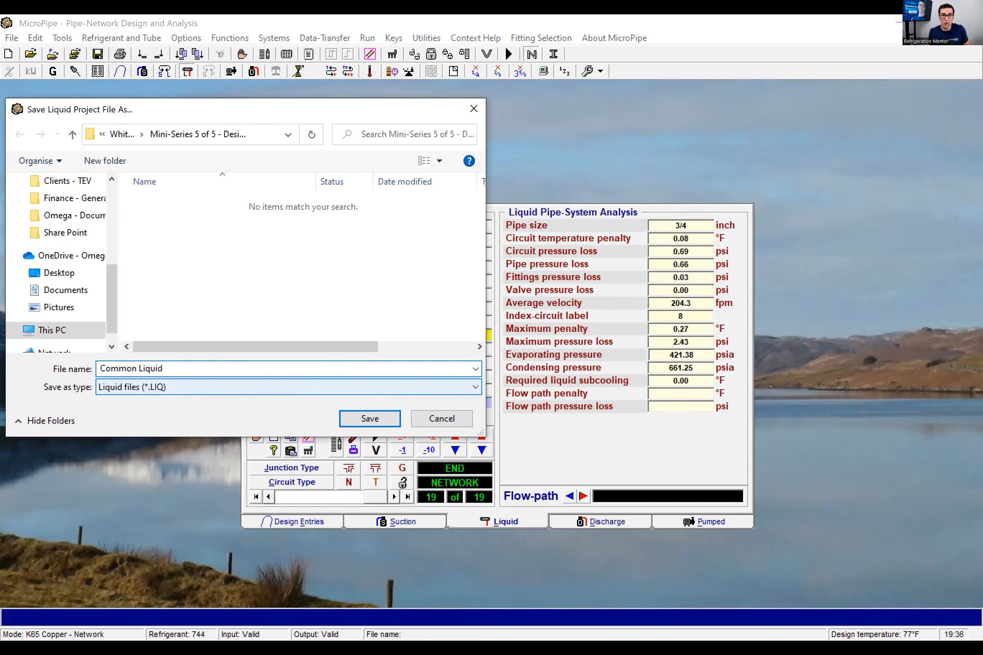
pyautogui.write(' Line')
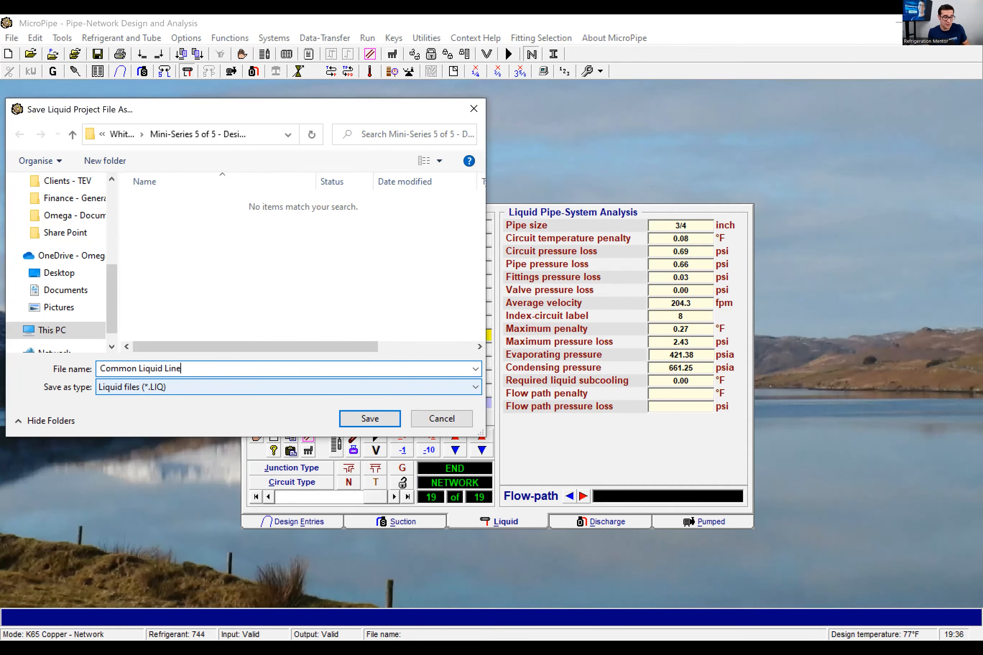
pyautogui.click(387, 419)
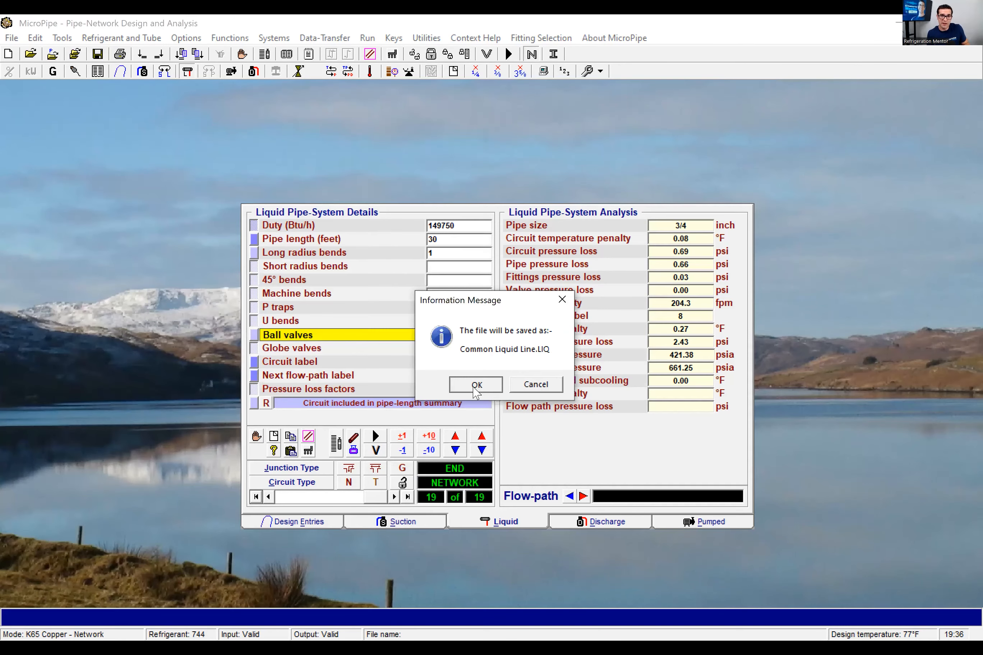
pyautogui.click(477, 386)
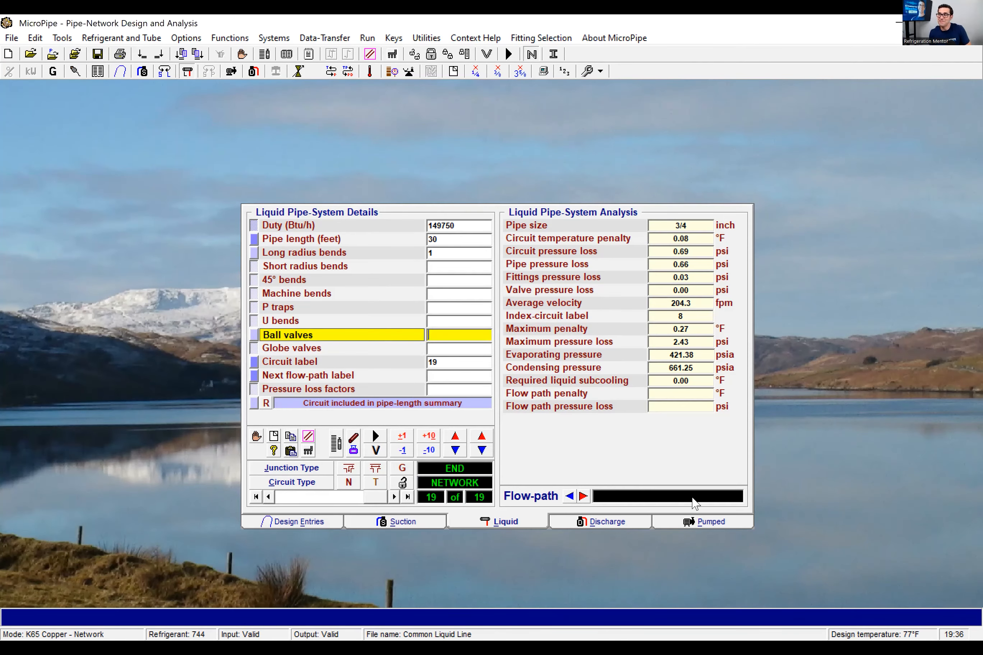